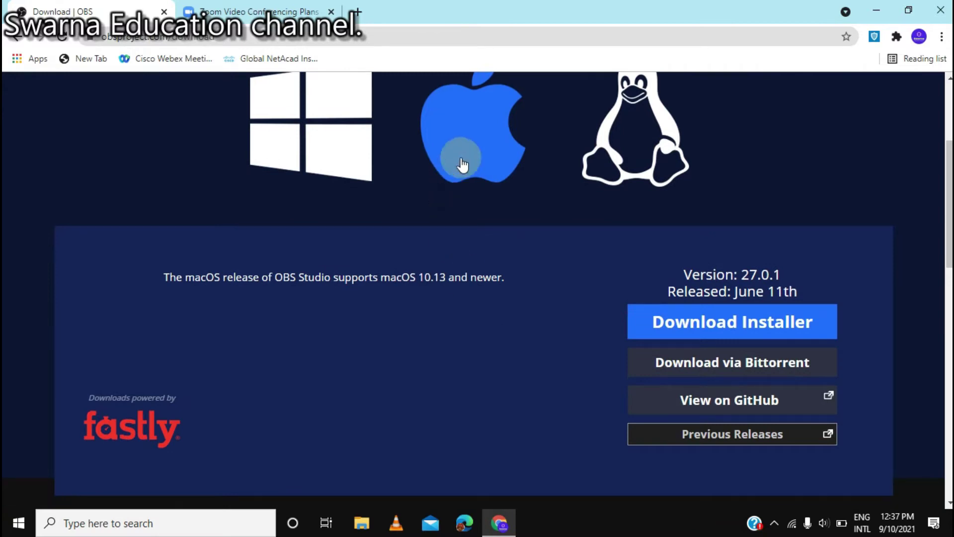
Step: Examine the OBS Studio download options for Linux and Windows
{"action": "left_click", "coordinate": [650, 137]}
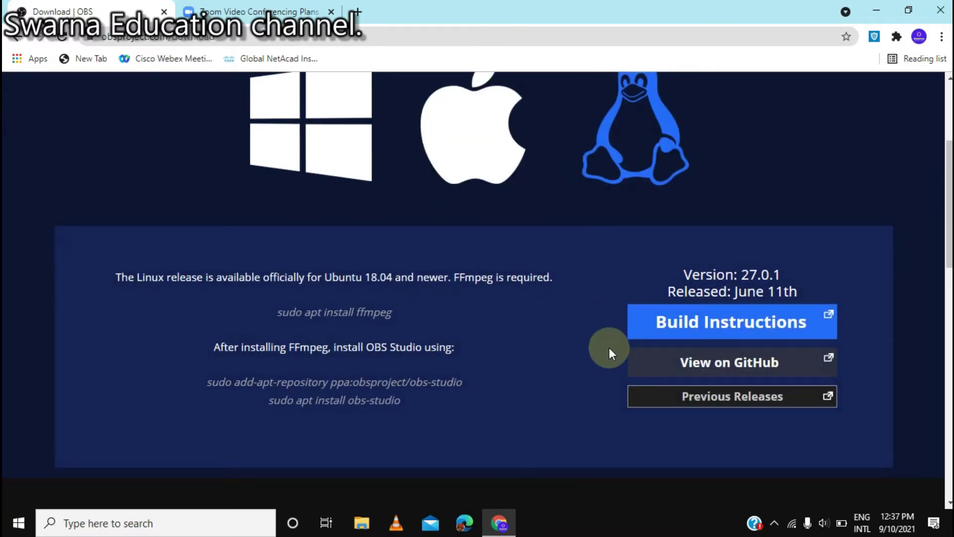
{"action": "left_click", "coordinate": [315, 182]}
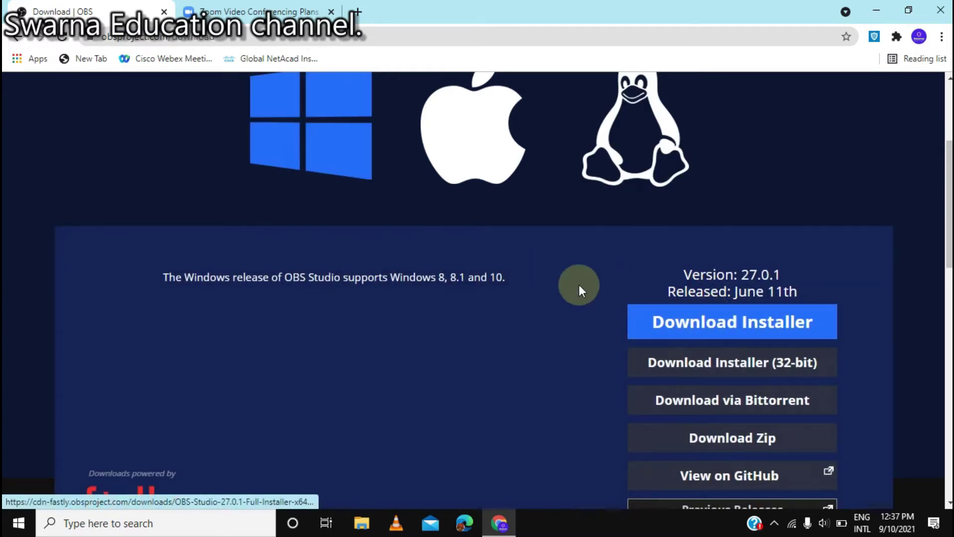
{"action": "scroll", "coordinate": [412, 188], "scroll_direction": "up", "scroll_amount": 4}
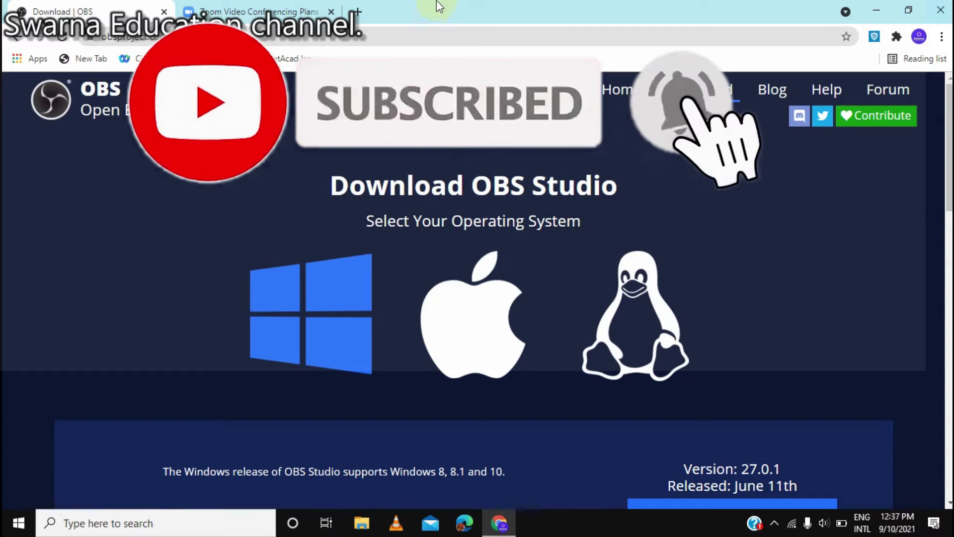
{"action": "mouse_move", "coordinate": [437, 4]}
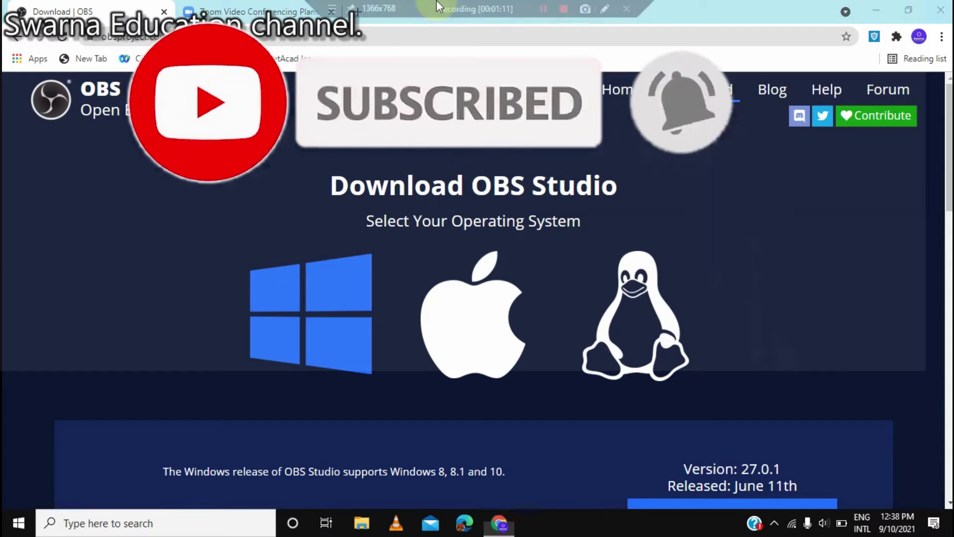
{"action": "left_click", "coordinate": [543, 9]}
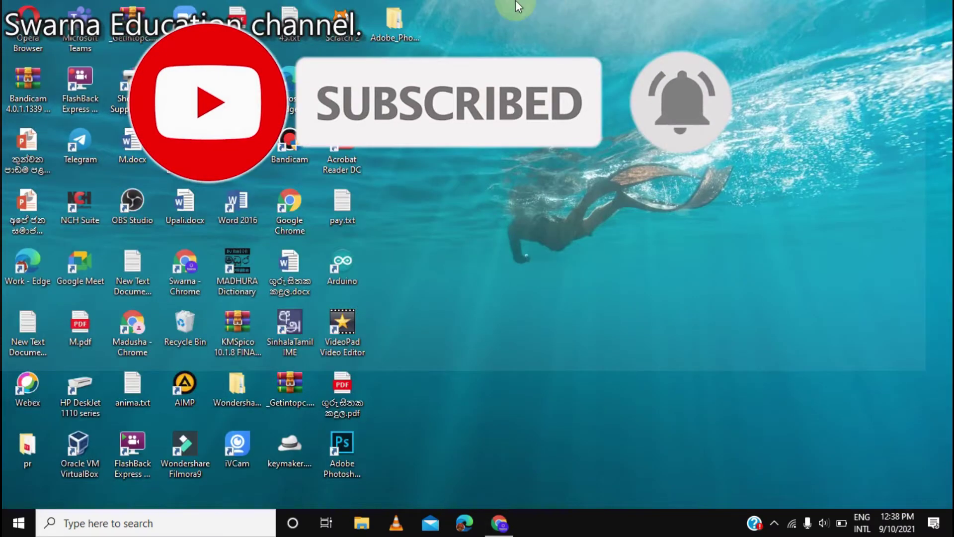
Step: Switch to the desktop and launch the Zoom client
{"action": "mouse_move", "coordinate": [515, 1]}
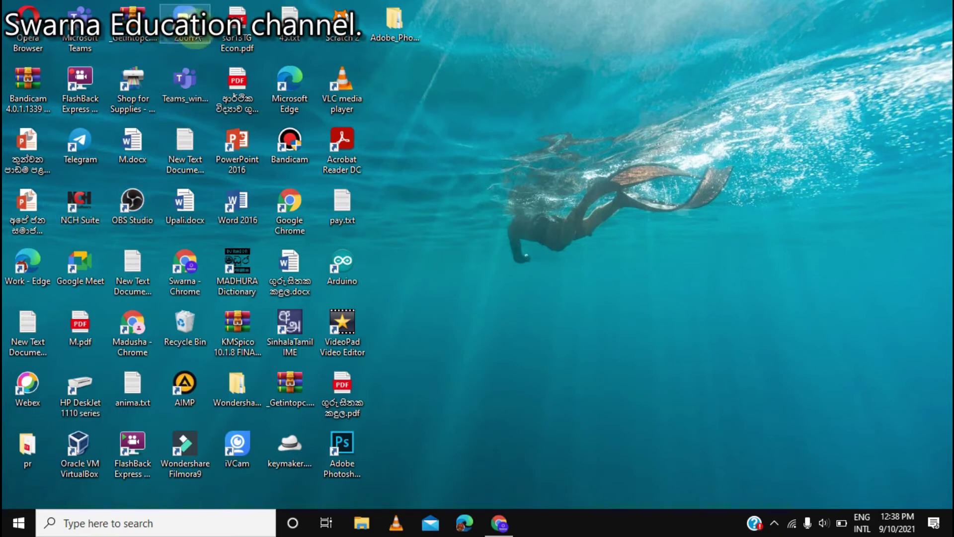
{"action": "double_click", "coordinate": [197, 37]}
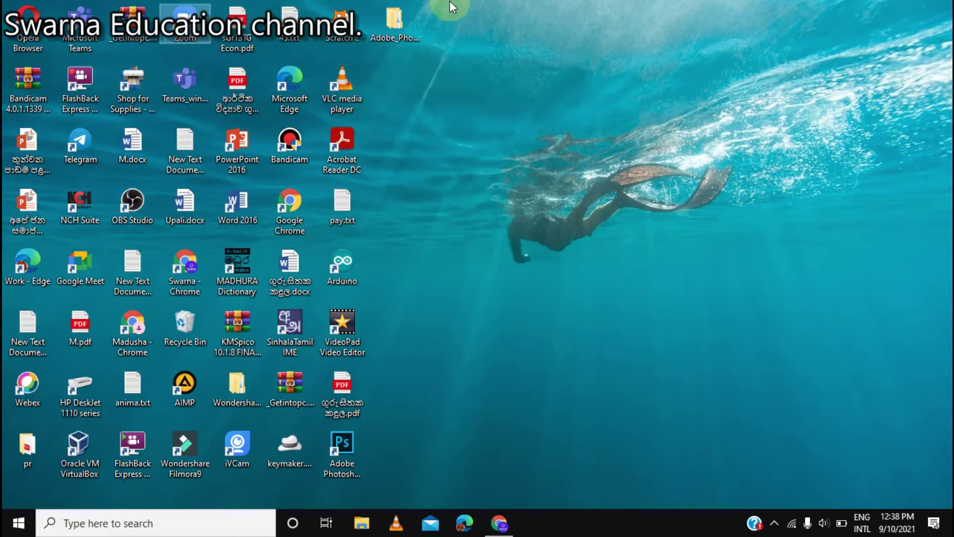
{"action": "mouse_move", "coordinate": [460, 2]}
{"action": "left_click", "coordinate": [546, 7]}
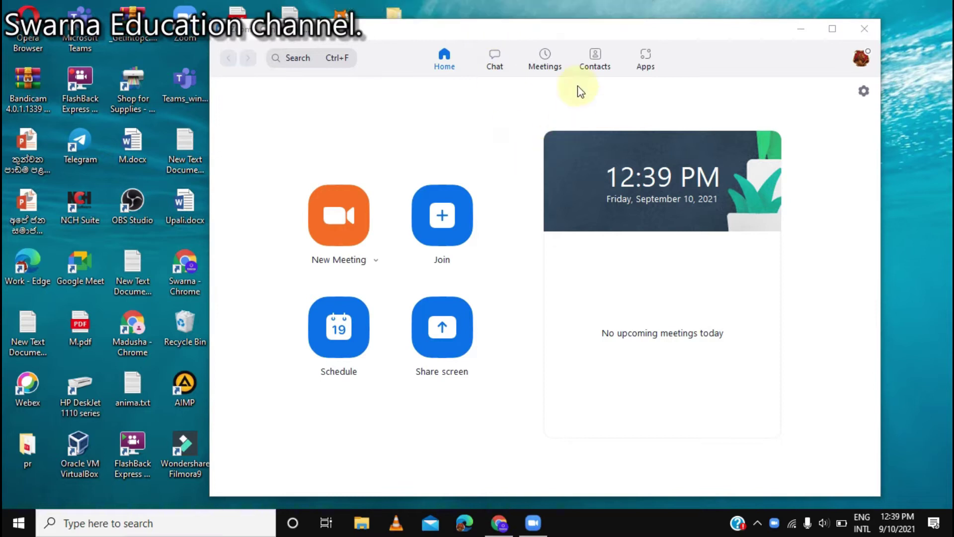
Step: Check the signed-in Zoom account's profile and license type
{"action": "left_click", "coordinate": [654, 95]}
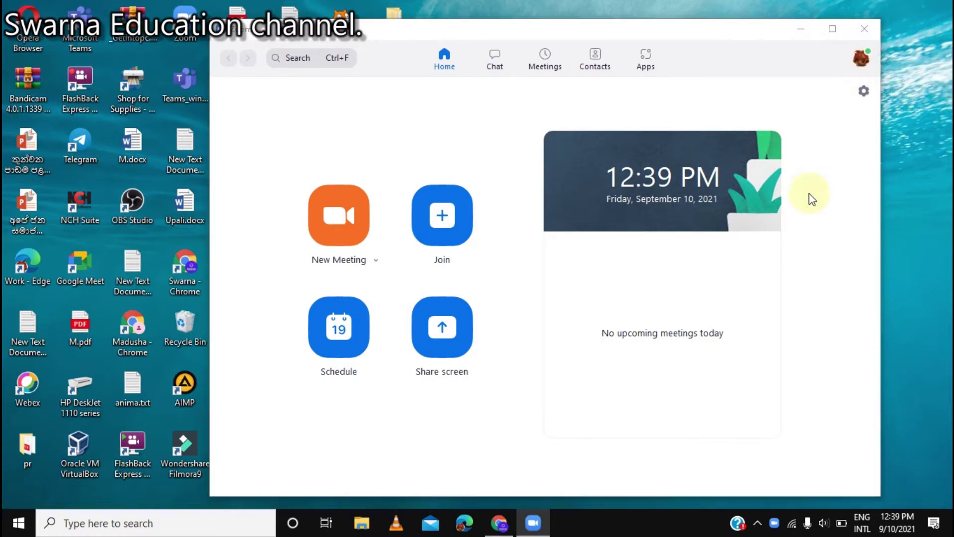
{"action": "left_click", "coordinate": [862, 57]}
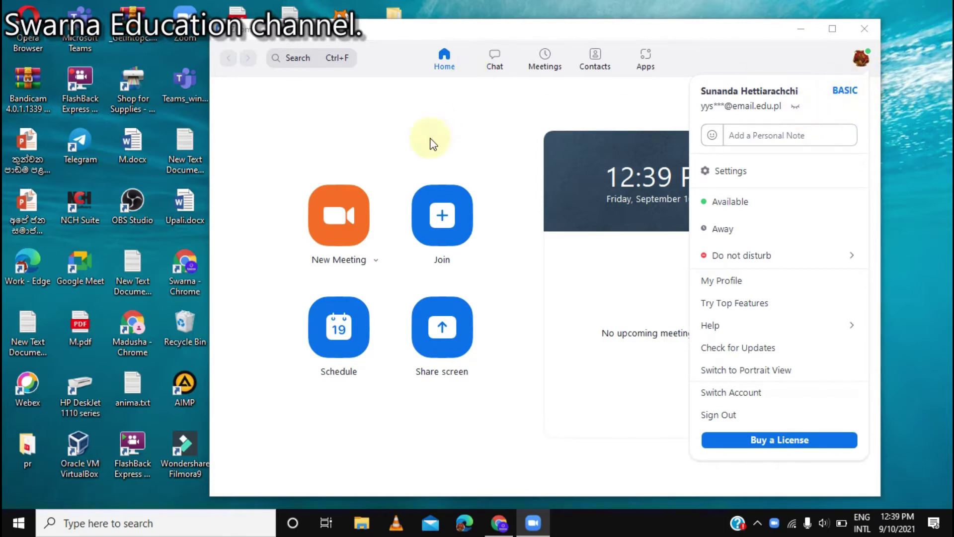
{"action": "left_click", "coordinate": [606, 164]}
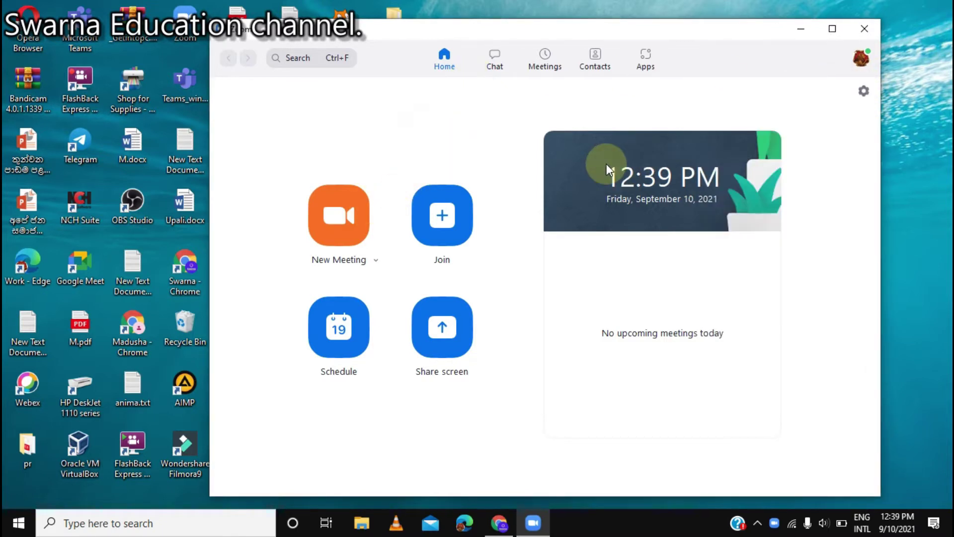
Step: Start a new Zoom meeting and maximize its window
{"action": "left_click", "coordinate": [334, 230]}
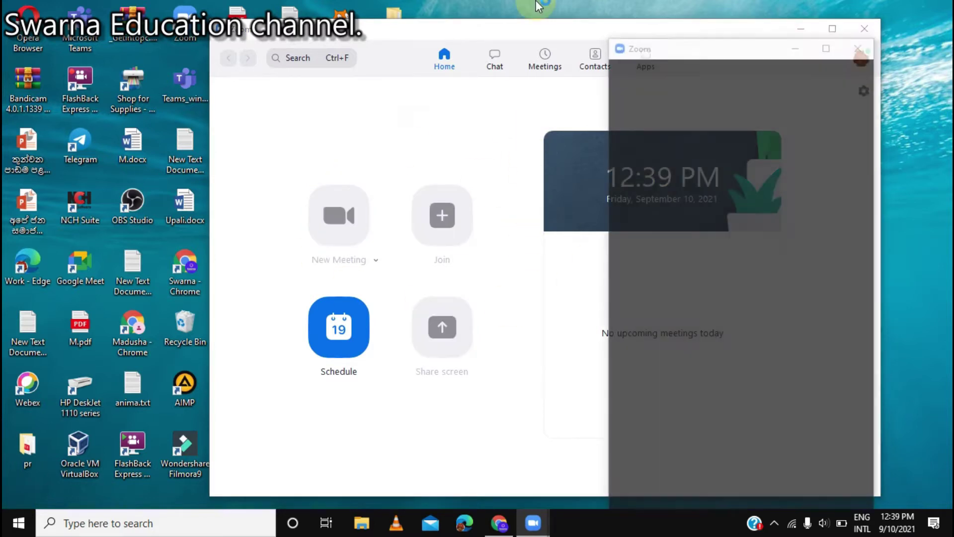
{"action": "left_click", "coordinate": [820, 49]}
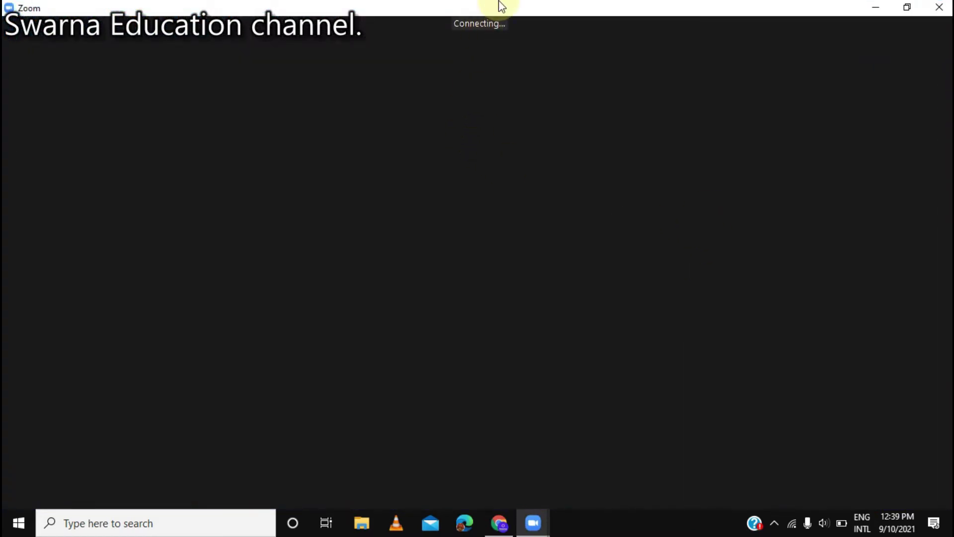
{"action": "mouse_move", "coordinate": [498, 6]}
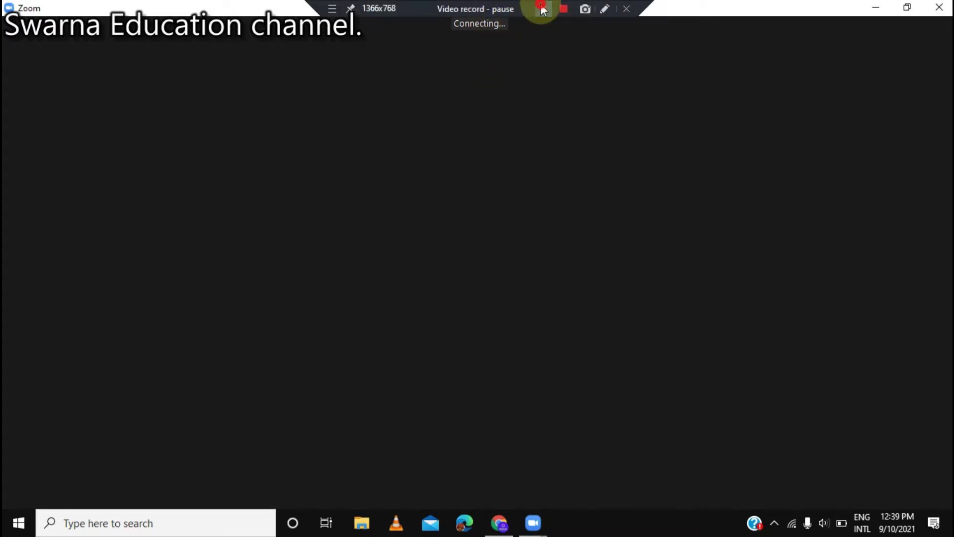
{"action": "left_click", "coordinate": [540, 6]}
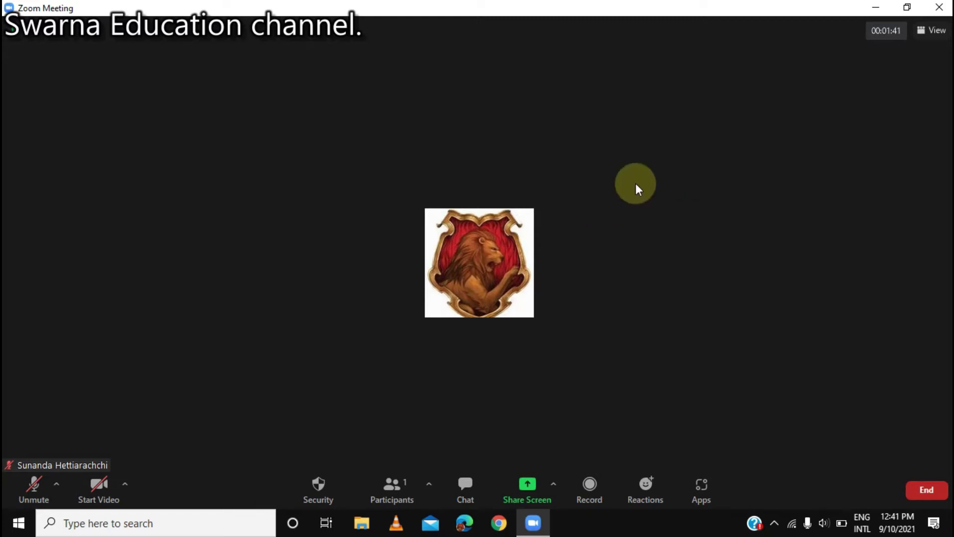
Step: End the Zoom meeting for all participants
{"action": "left_click", "coordinate": [927, 497]}
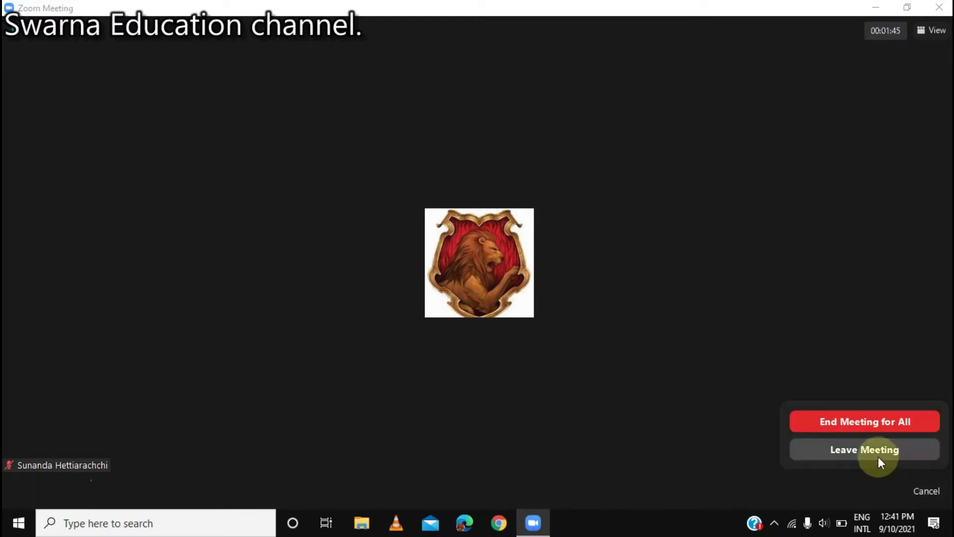
{"action": "left_click", "coordinate": [855, 429]}
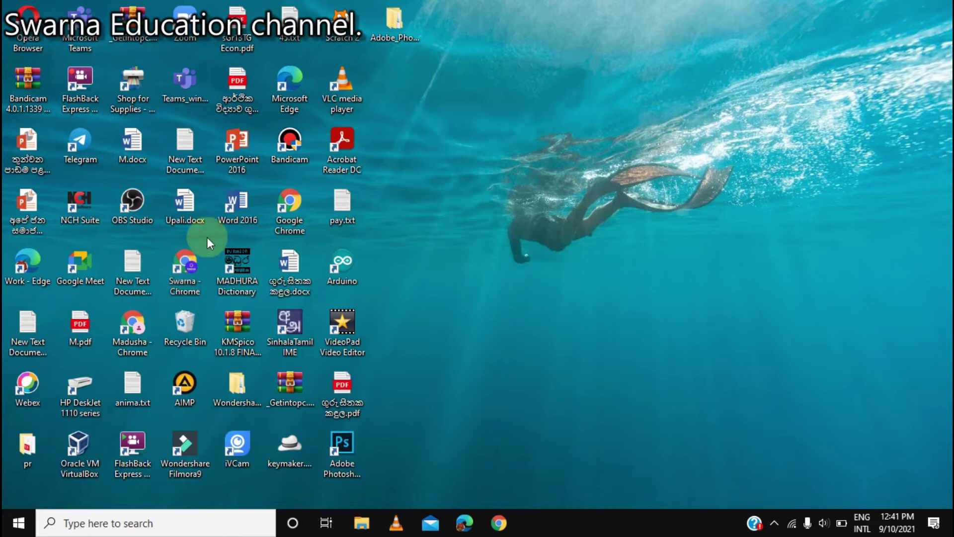
{"action": "mouse_move", "coordinate": [503, 6]}
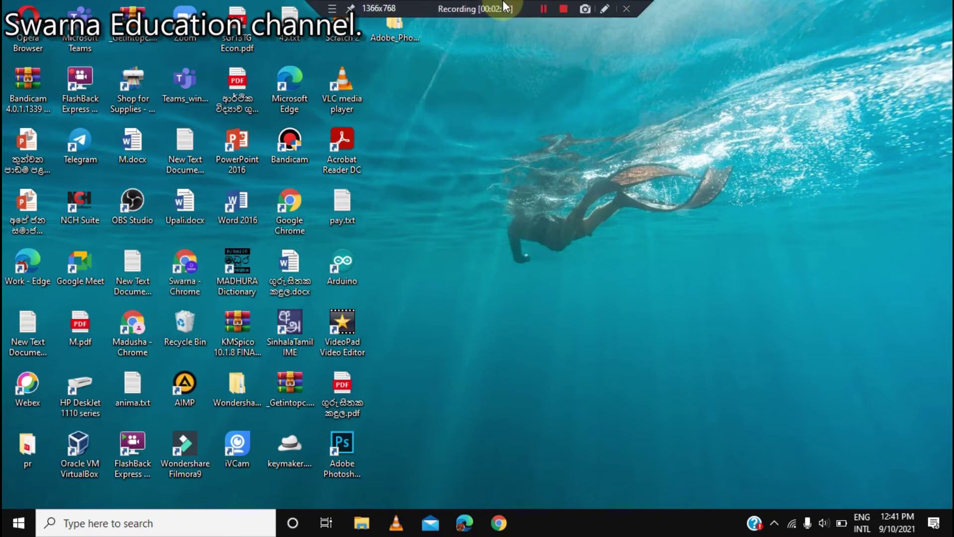
{"action": "left_click", "coordinate": [542, 9]}
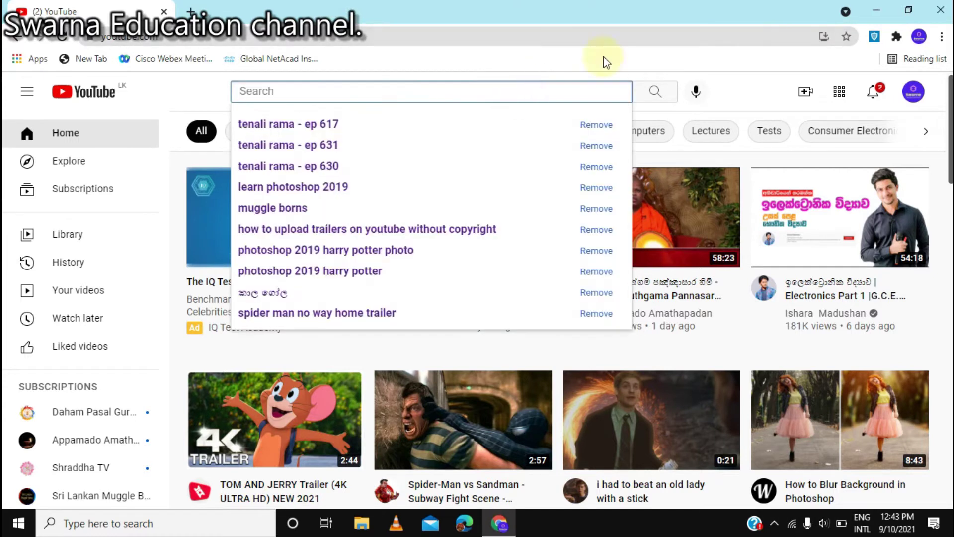
Step: Open the signed-in account's own YouTube channel and display its uploaded videos
{"action": "left_click", "coordinate": [747, 65]}
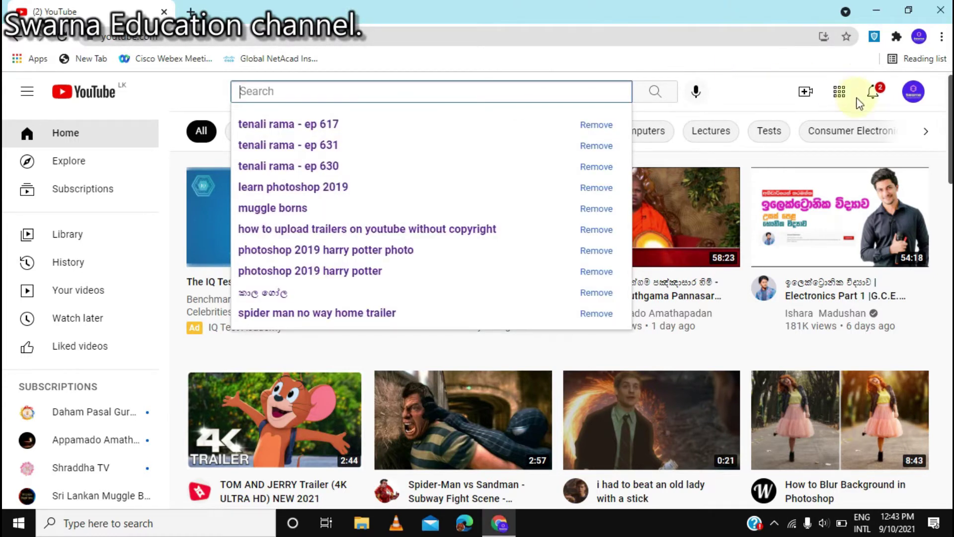
{"action": "left_click", "coordinate": [917, 89]}
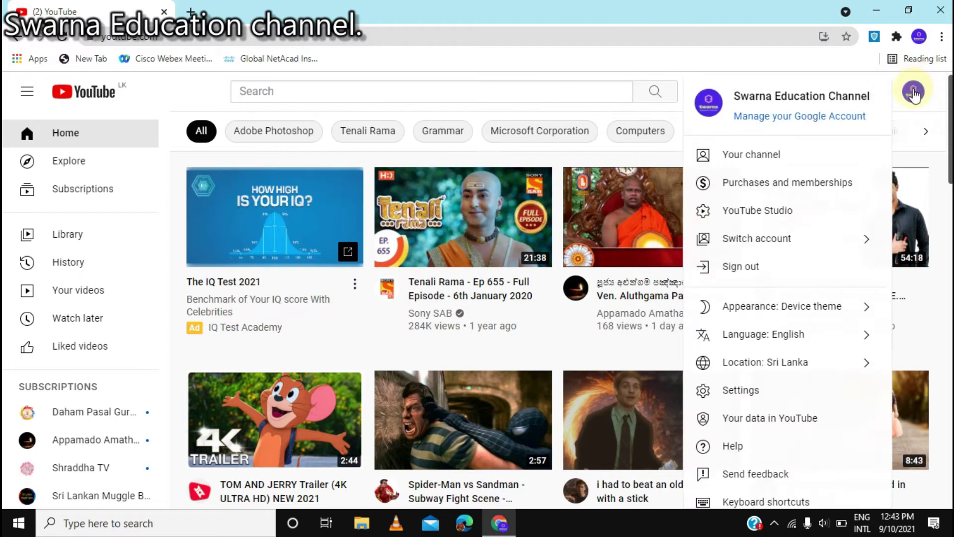
{"action": "left_click", "coordinate": [826, 149]}
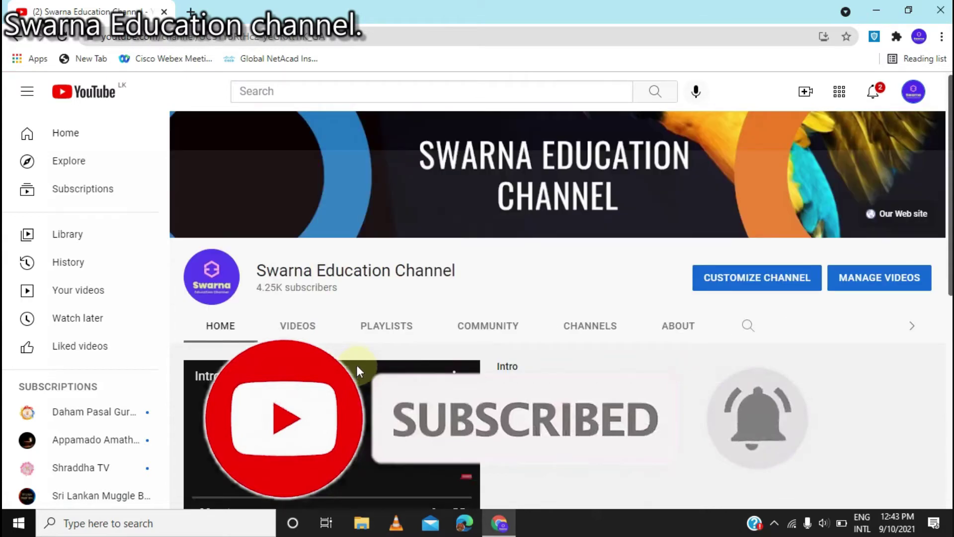
{"action": "left_click", "coordinate": [309, 327]}
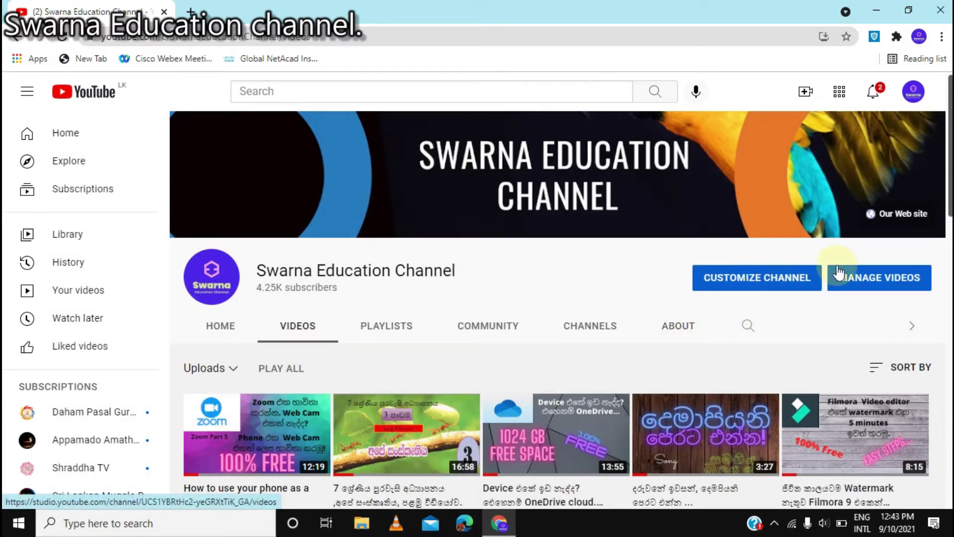
Step: Go to the channel's customization page in YouTube Studio and open the channel dashboard
{"action": "left_click", "coordinate": [751, 288]}
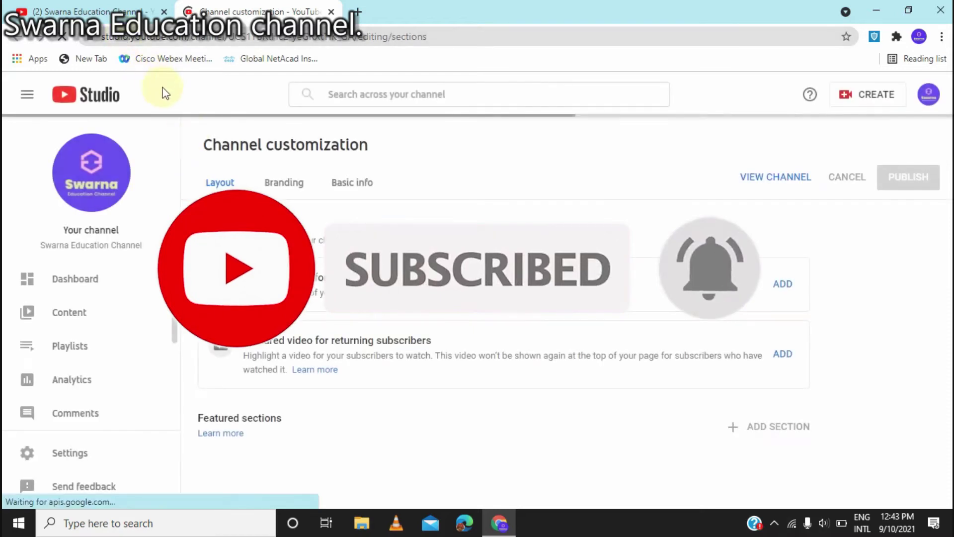
{"action": "left_click", "coordinate": [95, 280]}
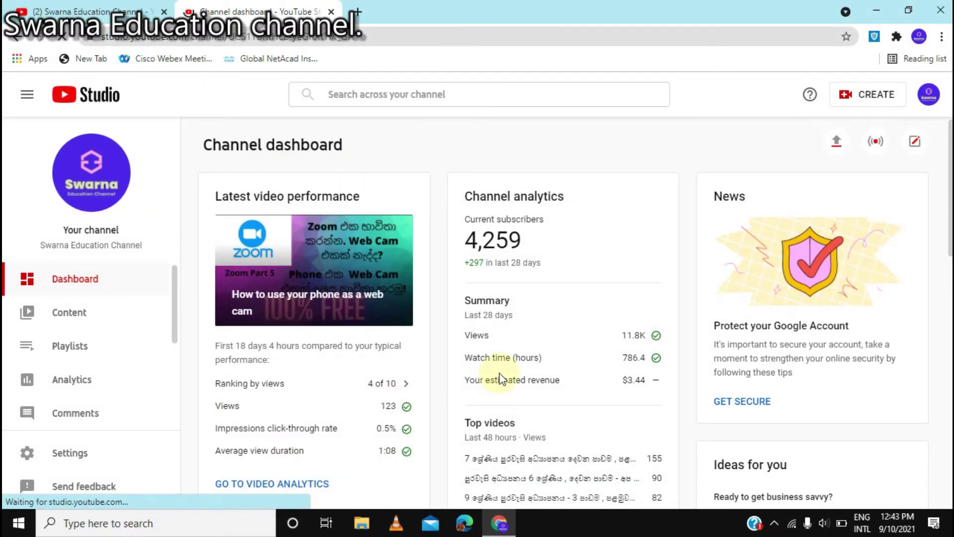
{"action": "scroll", "coordinate": [497, 379], "scroll_direction": "down", "scroll_amount": 6}
{"action": "scroll", "coordinate": [473, 366], "scroll_direction": "up", "scroll_amount": 6}
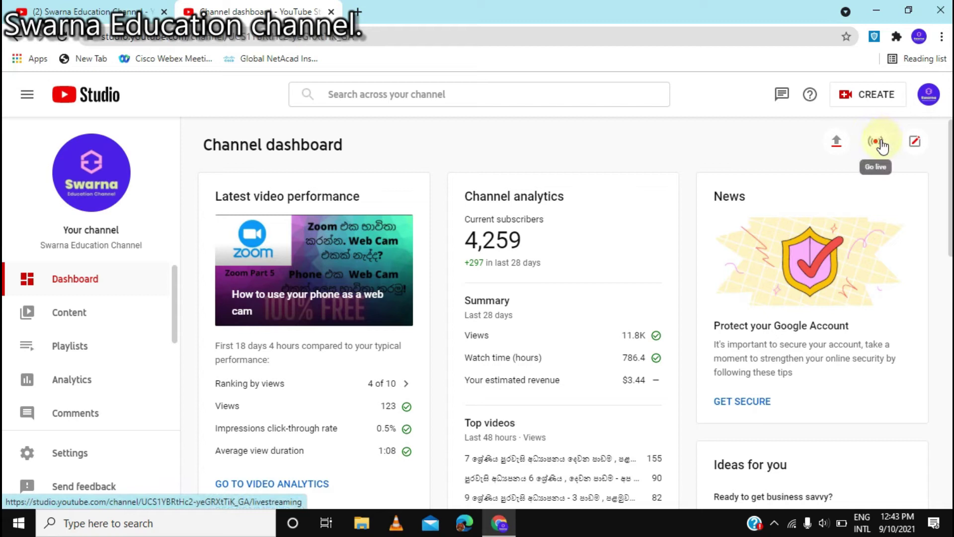
Step: Go live from YouTube Studio and schedule a new stream with new settings instead of reusing the previous ones
{"action": "left_click", "coordinate": [875, 104]}
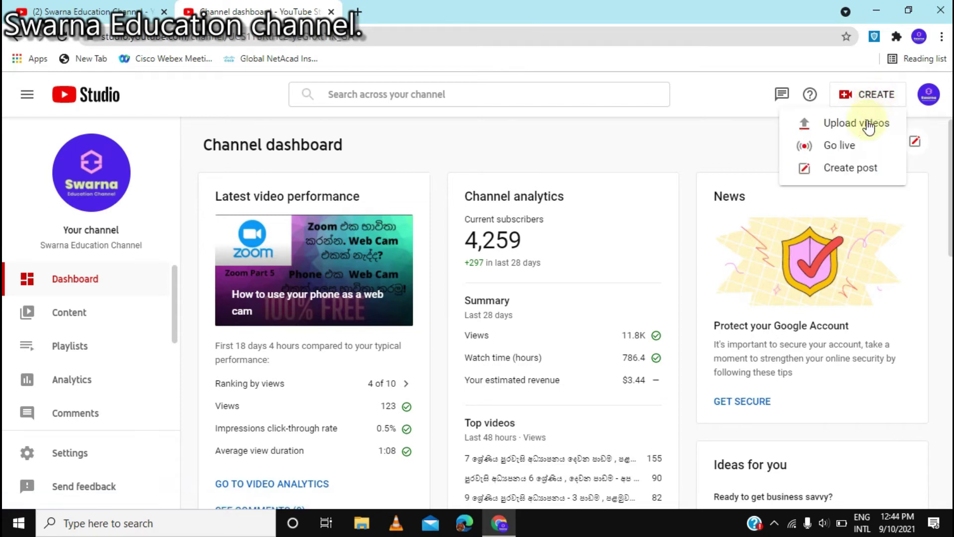
{"action": "left_click", "coordinate": [852, 147]}
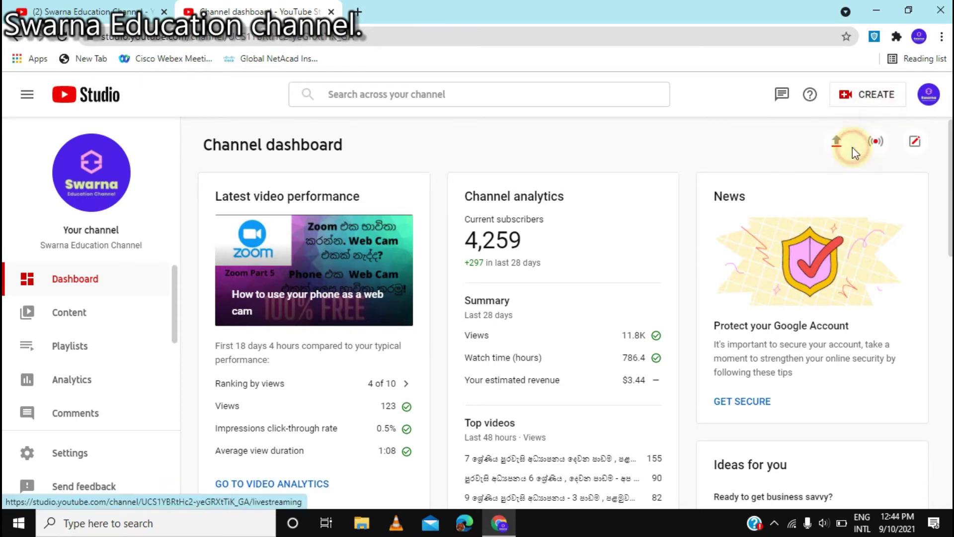
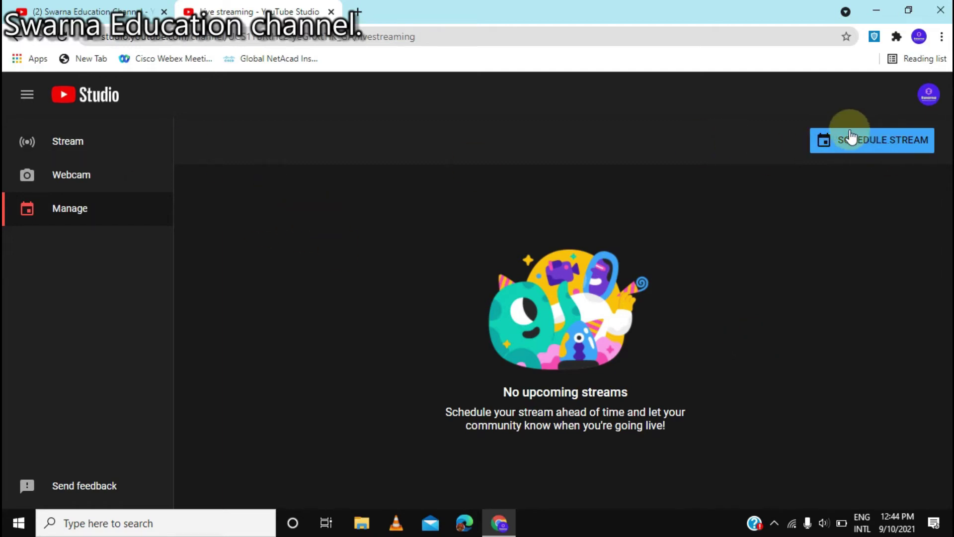
{"action": "left_click", "coordinate": [864, 135]}
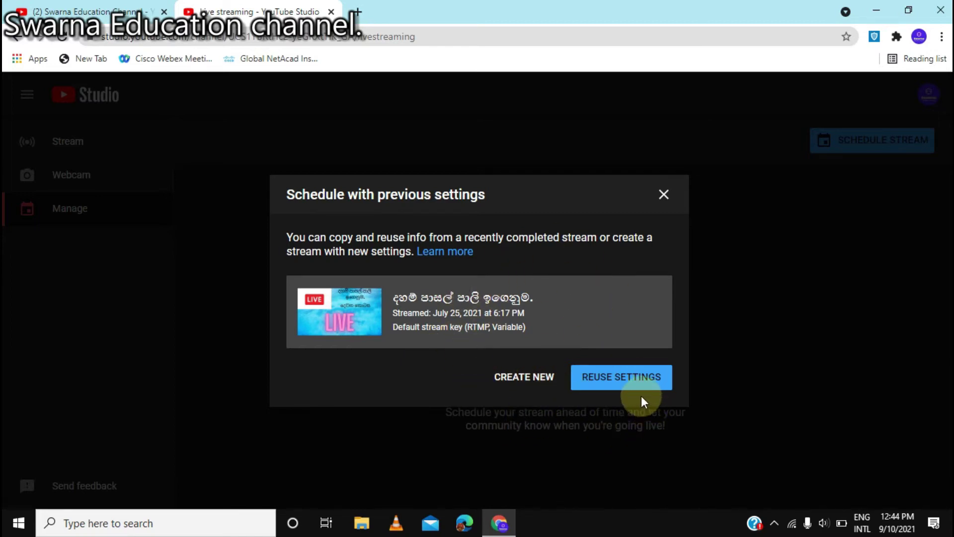
{"action": "left_click", "coordinate": [538, 383]}
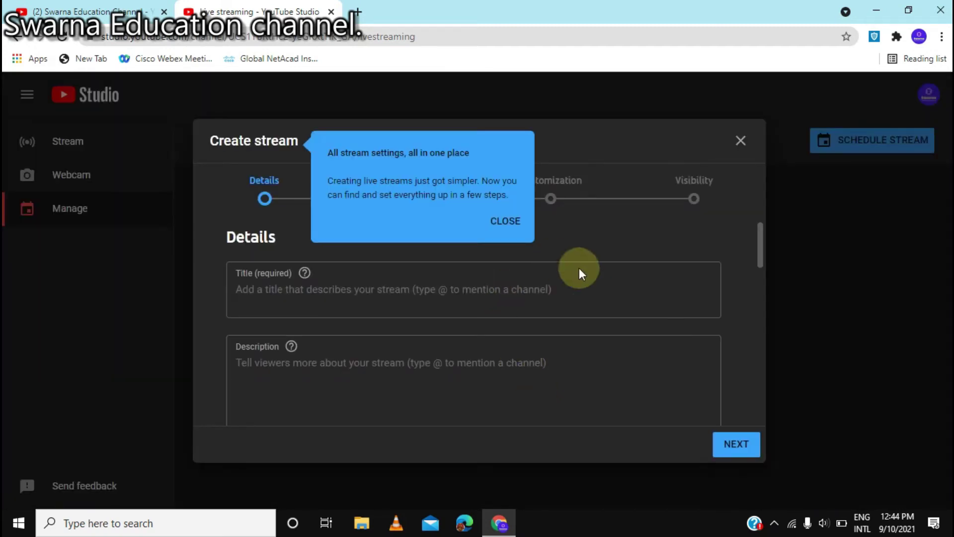
Step: Dismiss the introductory tip and enter "Trail" as the stream title
{"action": "left_click", "coordinate": [343, 292]}
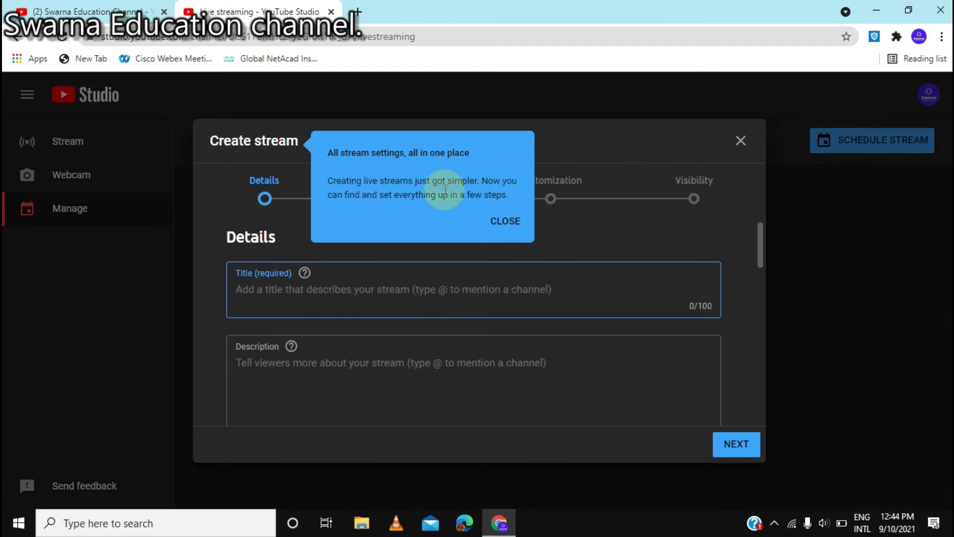
{"action": "left_click", "coordinate": [505, 221]}
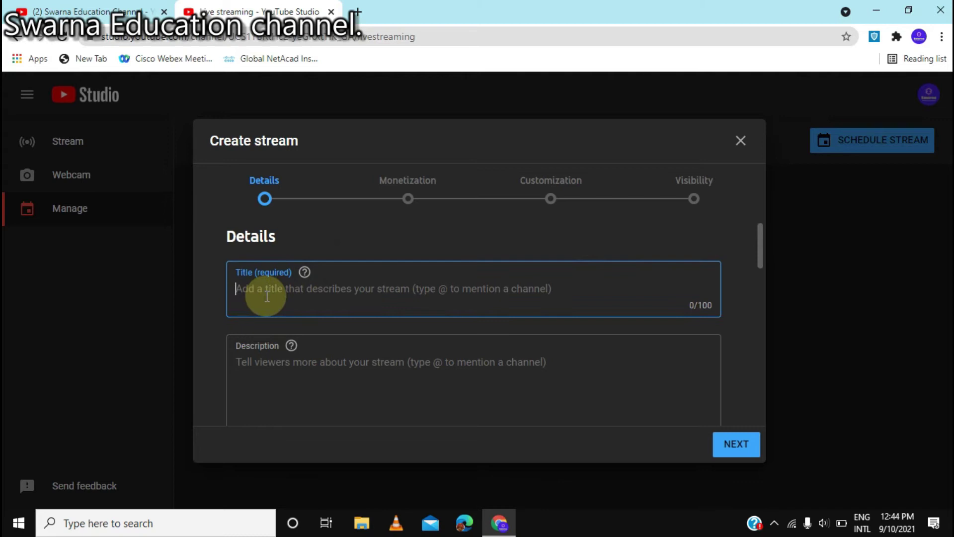
{"action": "scroll", "coordinate": [267, 296], "scroll_direction": "down", "scroll_amount": 2}
{"action": "scroll", "coordinate": [266, 297], "scroll_direction": "up", "scroll_amount": 2}
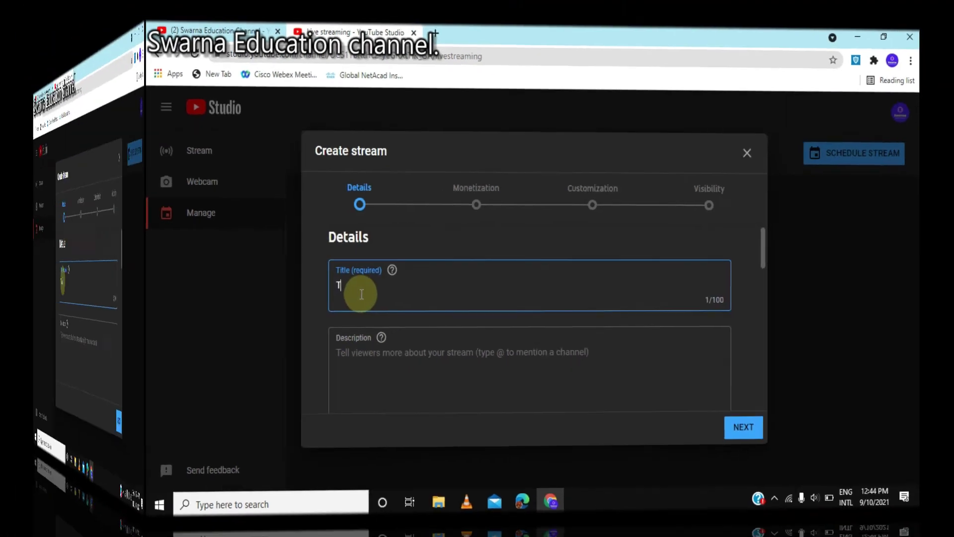
{"action": "type", "text": "Trail"}
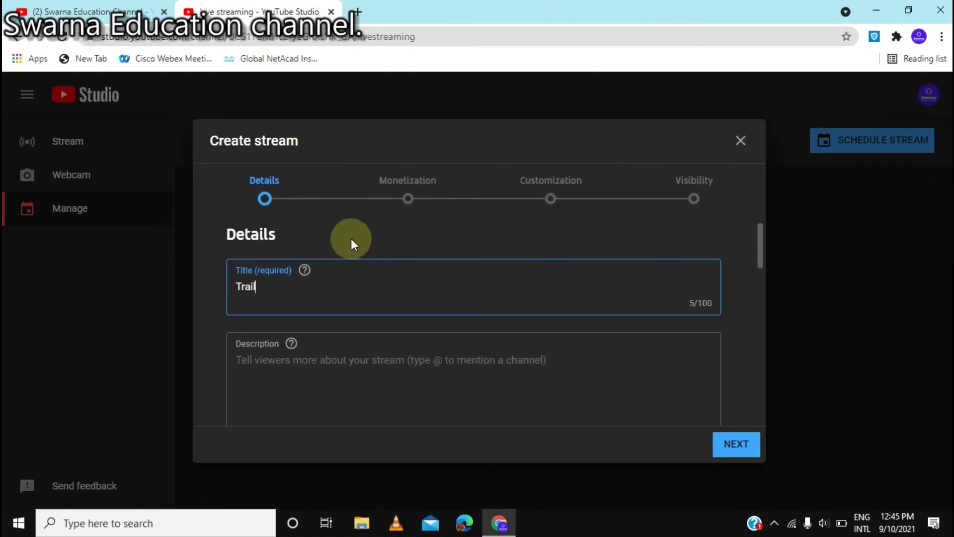
Step: Leave the stream's description empty and mark the stream as not made for kids
{"action": "scroll", "coordinate": [389, 322], "scroll_direction": "down", "scroll_amount": 5}
{"action": "scroll", "coordinate": [389, 321], "scroll_direction": "up", "scroll_amount": 5}
{"action": "scroll", "coordinate": [389, 321], "scroll_direction": "down", "scroll_amount": 2}
{"action": "left_click", "coordinate": [320, 273]}
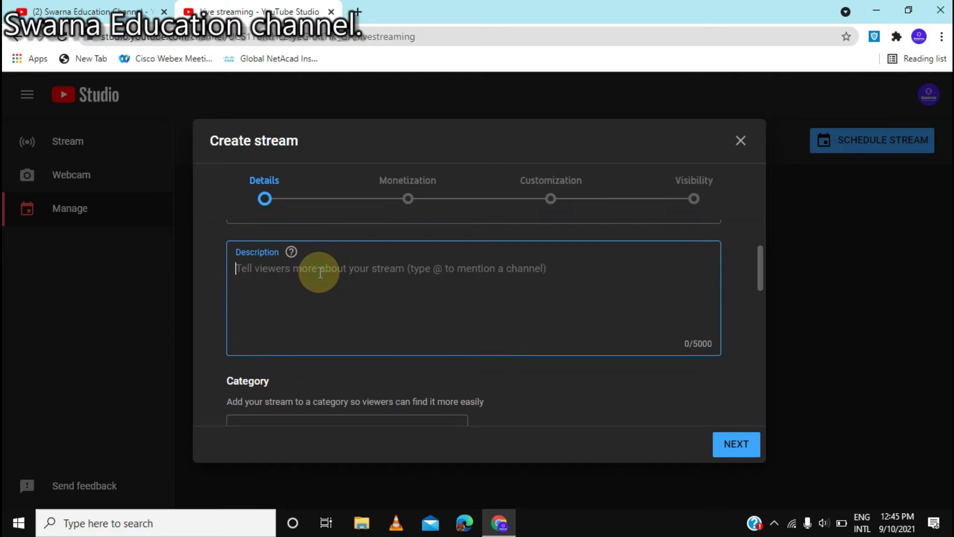
{"action": "left_click", "coordinate": [458, 398]}
{"action": "scroll", "coordinate": [458, 397], "scroll_direction": "down", "scroll_amount": 6}
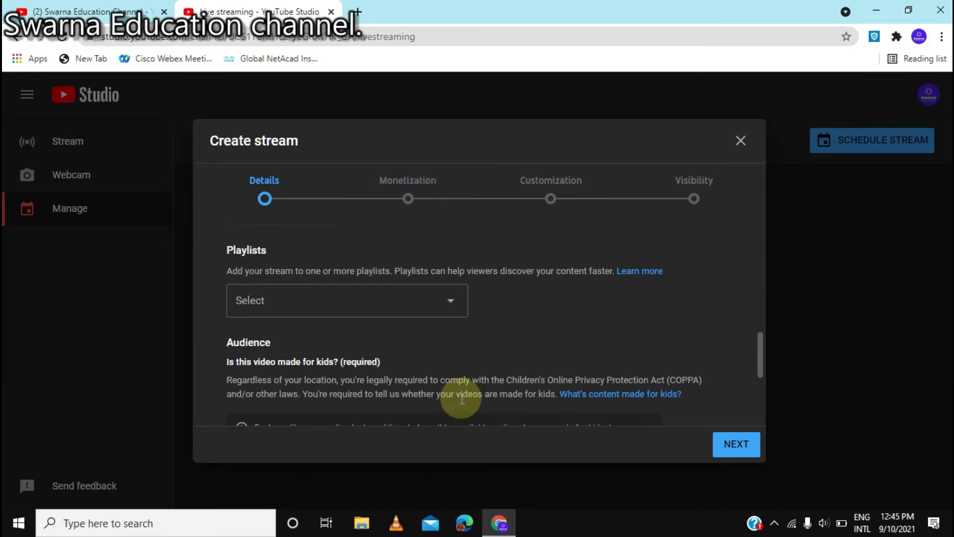
{"action": "scroll", "coordinate": [459, 397], "scroll_direction": "up", "scroll_amount": 2}
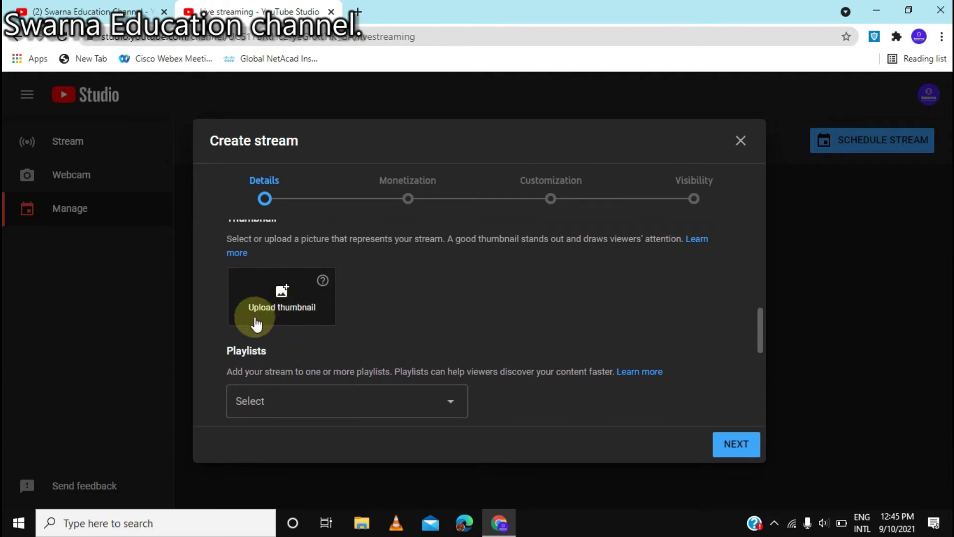
{"action": "scroll", "coordinate": [492, 336], "scroll_direction": "down", "scroll_amount": 1}
{"action": "scroll", "coordinate": [492, 336], "scroll_direction": "down", "scroll_amount": 3}
{"action": "left_click", "coordinate": [232, 353]}
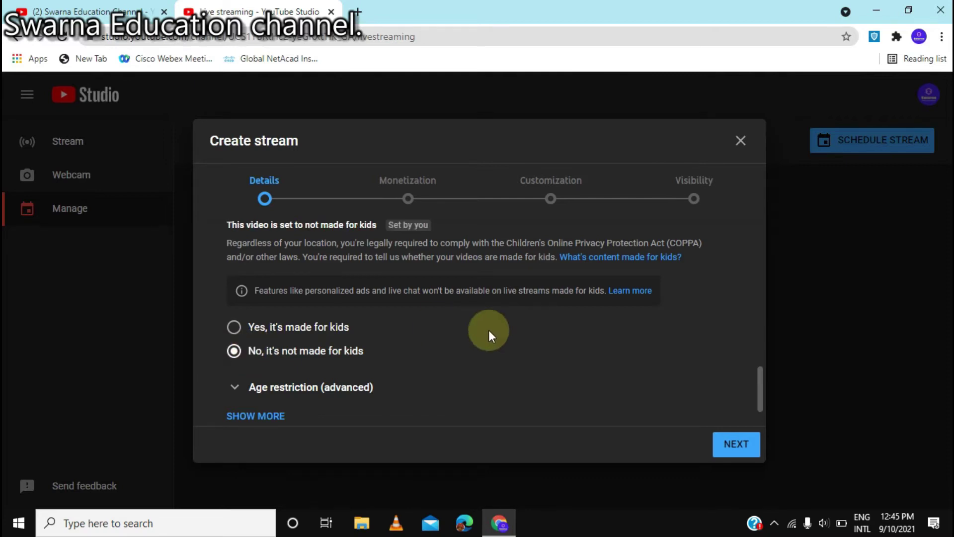
{"action": "scroll", "coordinate": [488, 330], "scroll_direction": "up", "scroll_amount": 3}
{"action": "scroll", "coordinate": [488, 330], "scroll_direction": "down", "scroll_amount": 4}
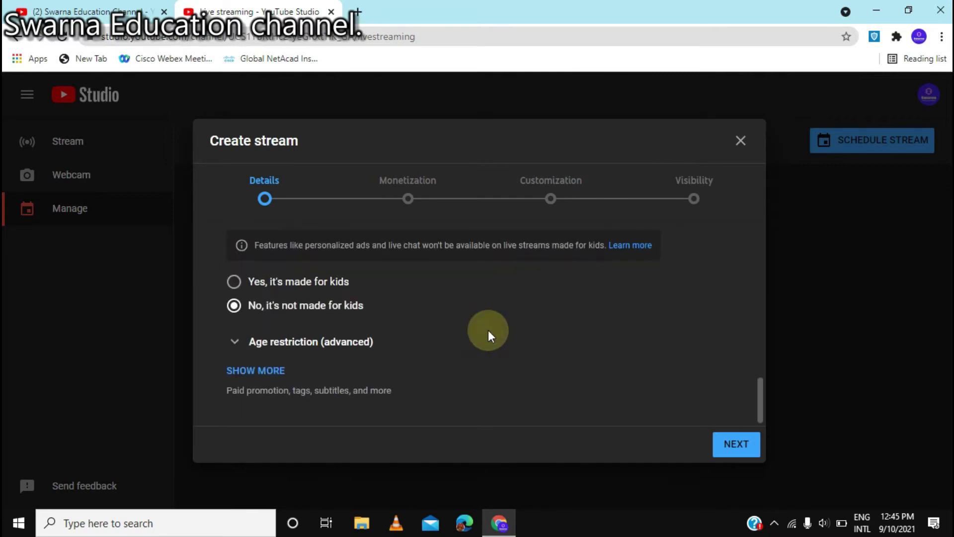
{"action": "right_click", "coordinate": [488, 330]}
{"action": "left_click", "coordinate": [378, 285]}
{"action": "scroll", "coordinate": [377, 288], "scroll_direction": "up", "scroll_amount": 10}
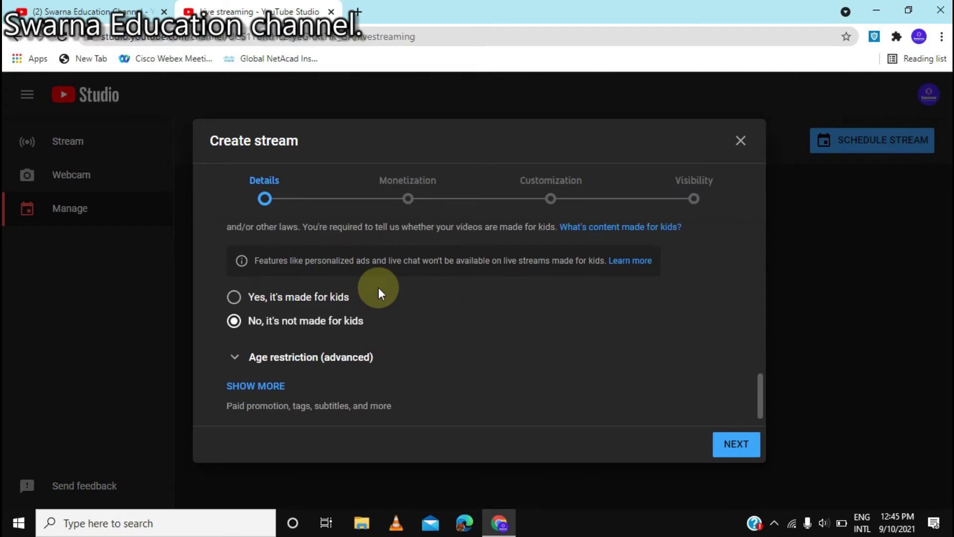
Step: Keep monetization off and enable live chat replay in the customization settings
{"action": "left_click", "coordinate": [741, 452]}
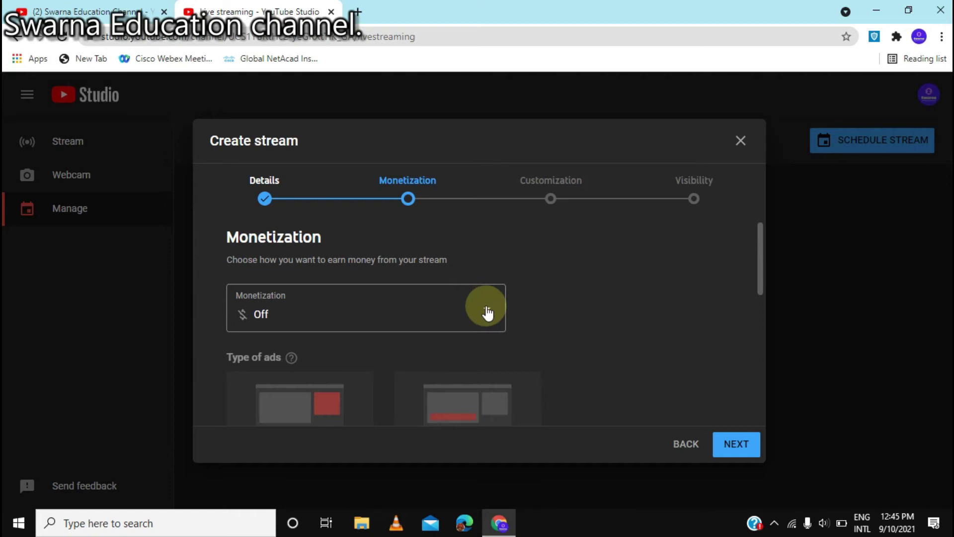
{"action": "left_click", "coordinate": [741, 456]}
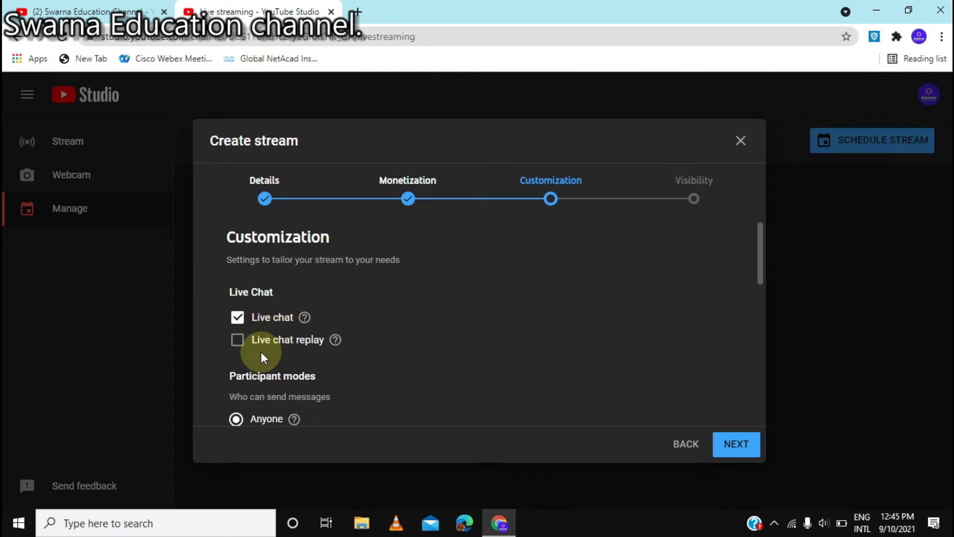
{"action": "scroll", "coordinate": [261, 351], "scroll_direction": "down", "scroll_amount": 1}
{"action": "left_click", "coordinate": [247, 319]}
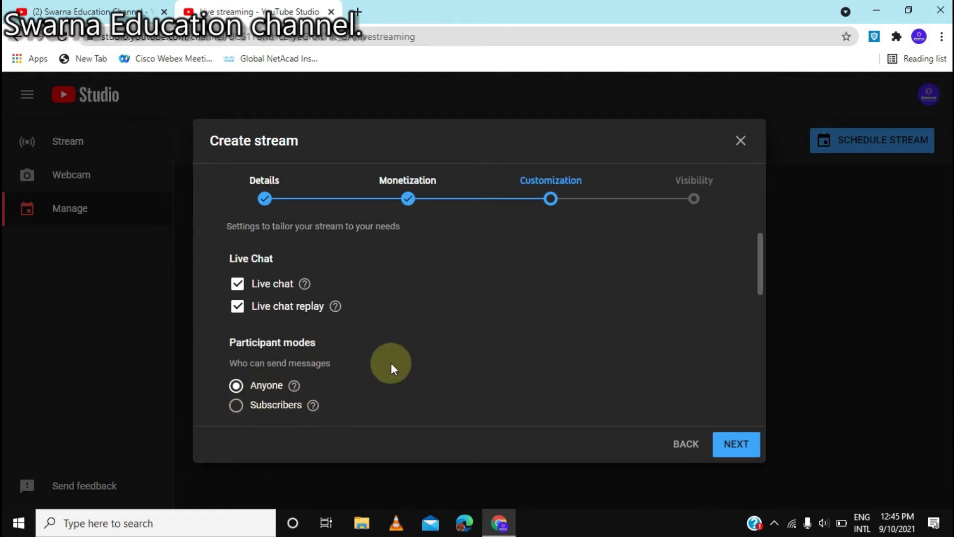
Step: Continue to the visibility settings and set the stream's privacy to Private
{"action": "left_click", "coordinate": [734, 439]}
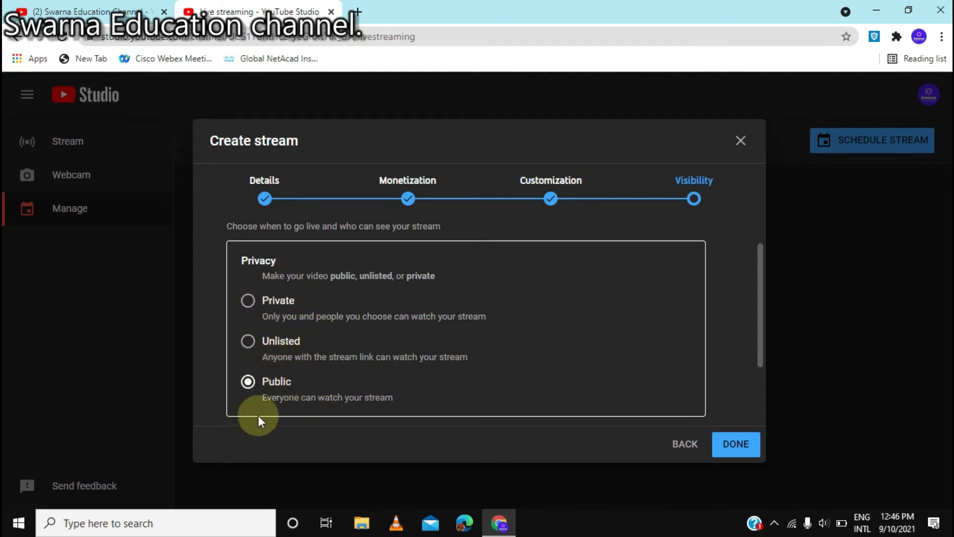
{"action": "left_click", "coordinate": [236, 295]}
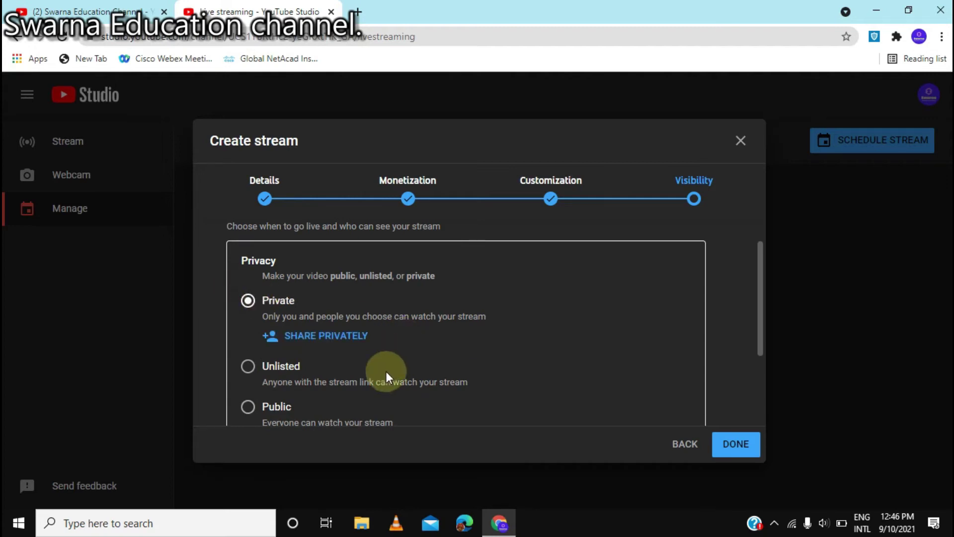
{"action": "scroll", "coordinate": [323, 314], "scroll_direction": "down", "scroll_amount": 3}
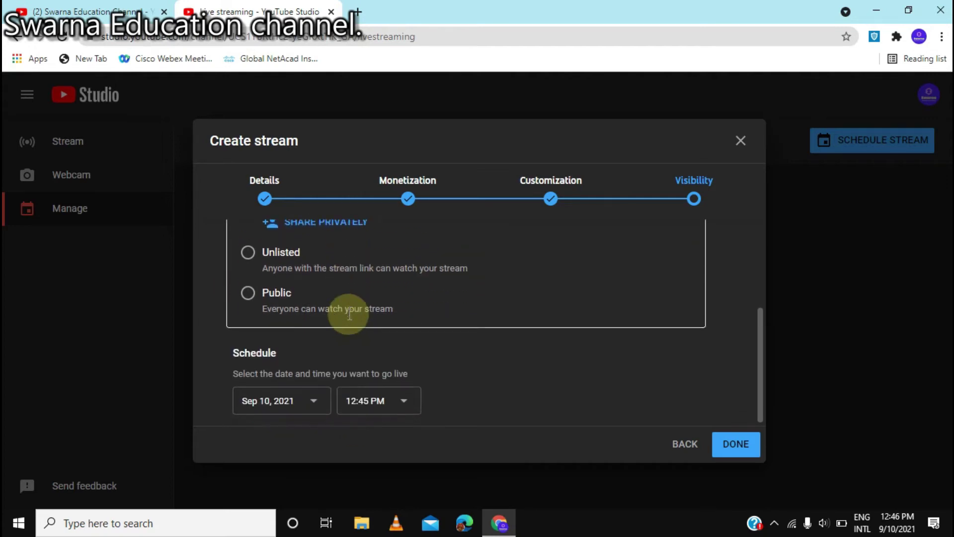
{"action": "scroll", "coordinate": [265, 324], "scroll_direction": "up", "scroll_amount": 2}
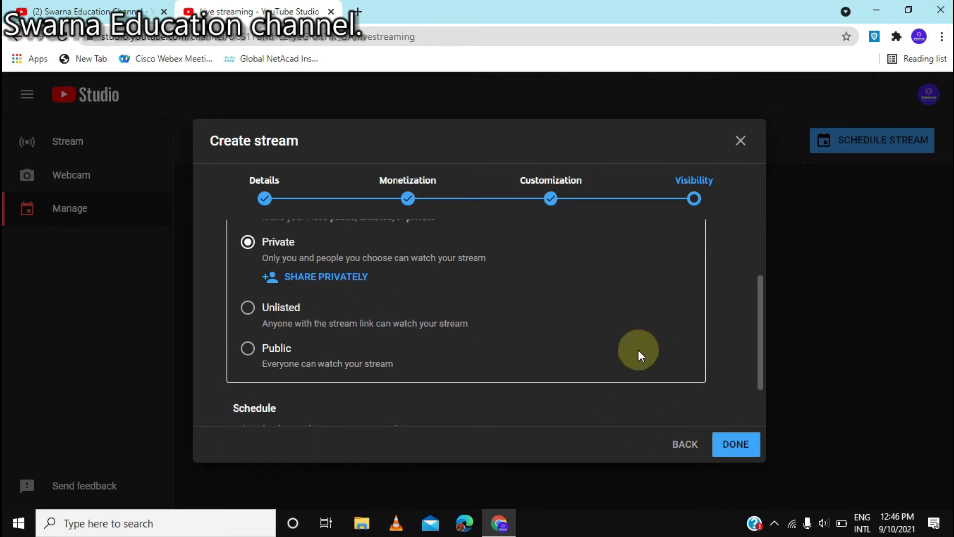
{"action": "scroll", "coordinate": [640, 351], "scroll_direction": "down", "scroll_amount": 2}
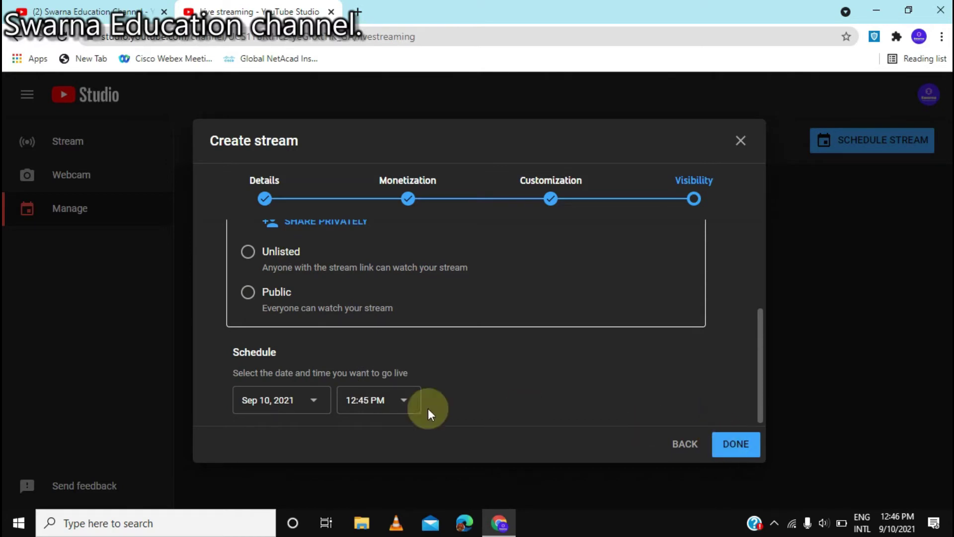
Step: Keep the schedule at Sep 10, 2021, 12:45 PM, finish creating the stream and dismiss the trailer tip
{"action": "left_click", "coordinate": [330, 399]}
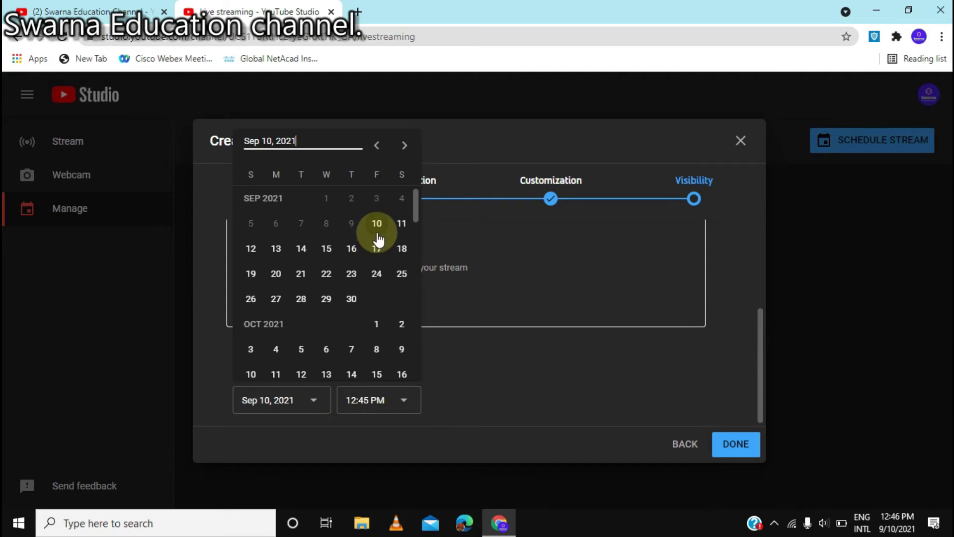
{"action": "left_click", "coordinate": [486, 402]}
{"action": "left_click", "coordinate": [744, 447]}
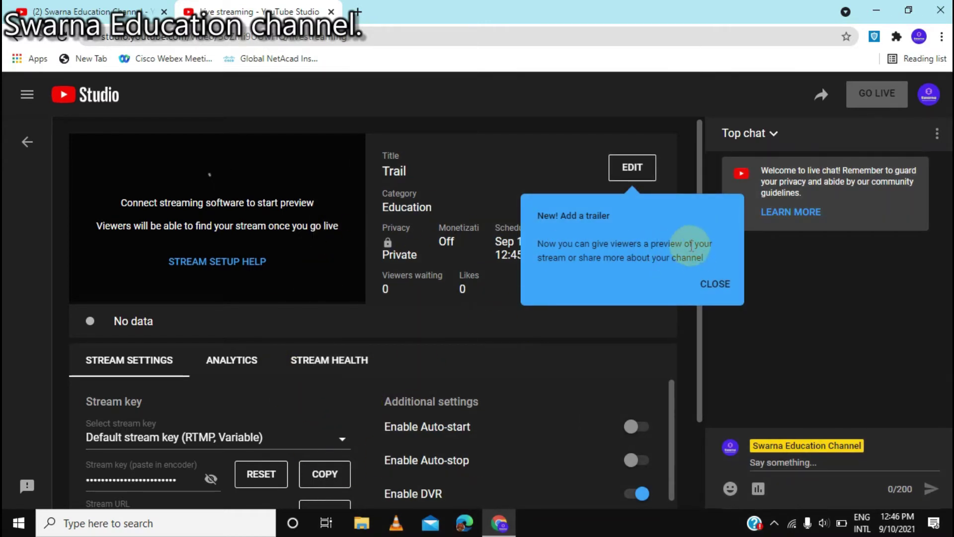
{"action": "left_click", "coordinate": [706, 281]}
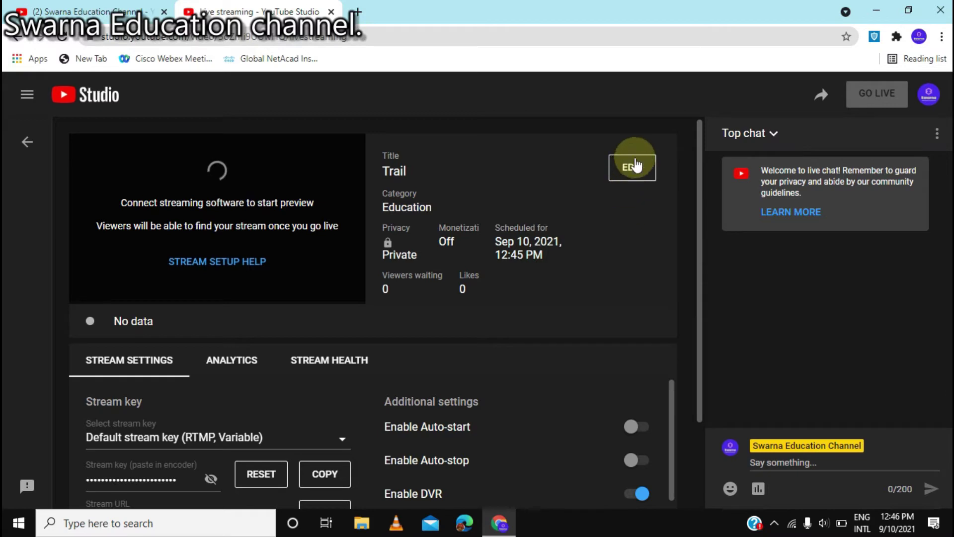
Step: Review the created stream's details, stream key and URL fields, latency options and additional settings
{"action": "scroll", "coordinate": [521, 294], "scroll_direction": "down", "scroll_amount": 2}
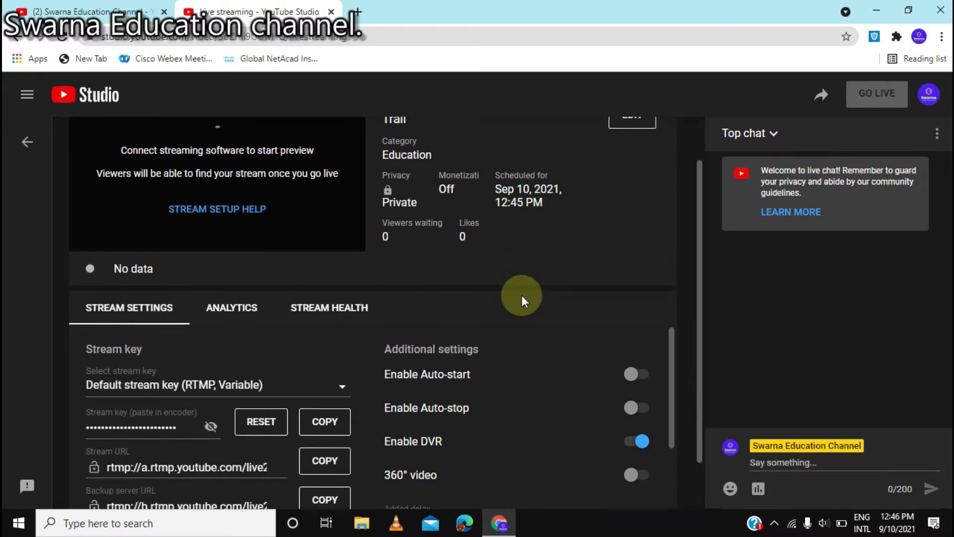
{"action": "scroll", "coordinate": [521, 295], "scroll_direction": "down", "scroll_amount": 3}
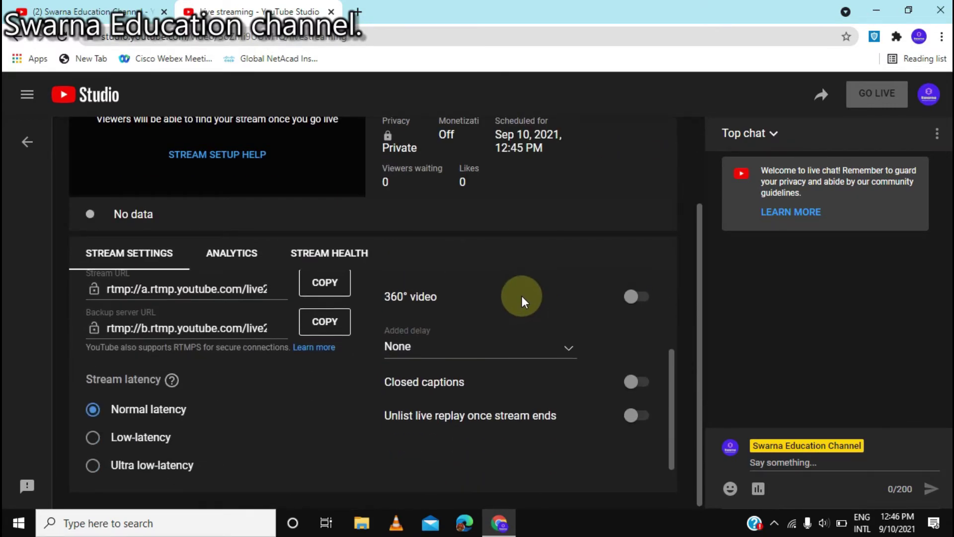
{"action": "scroll", "coordinate": [521, 298], "scroll_direction": "up", "scroll_amount": 3}
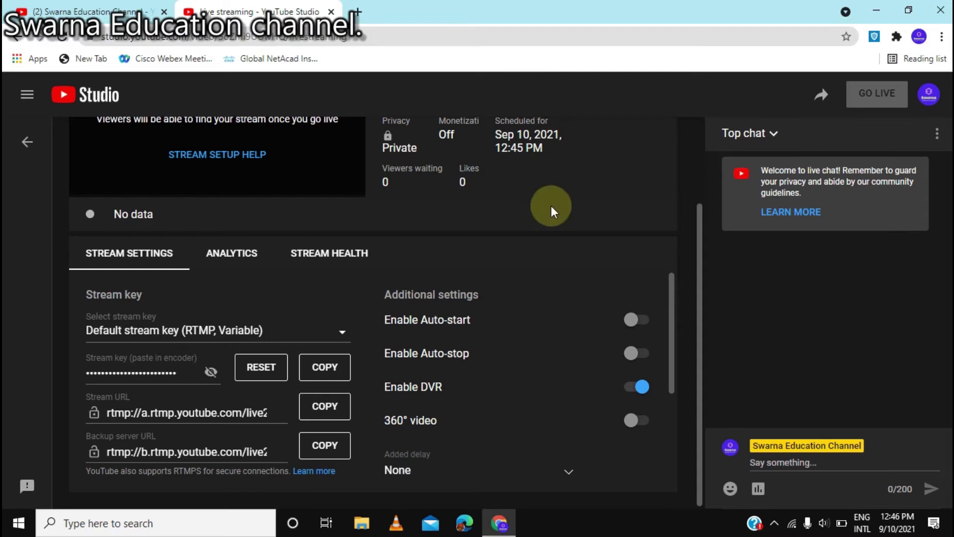
{"action": "scroll", "coordinate": [551, 206], "scroll_direction": "up", "scroll_amount": 2}
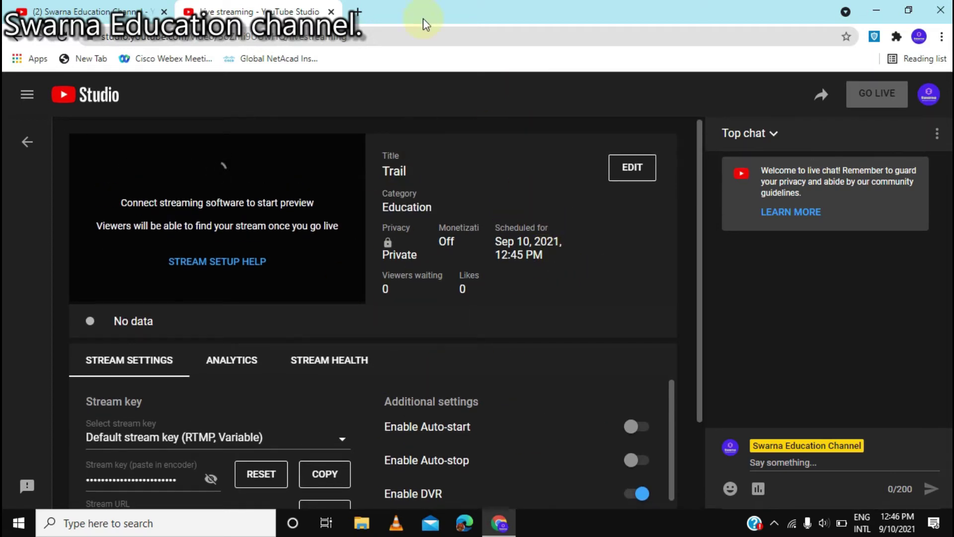
{"action": "mouse_move", "coordinate": [436, 6]}
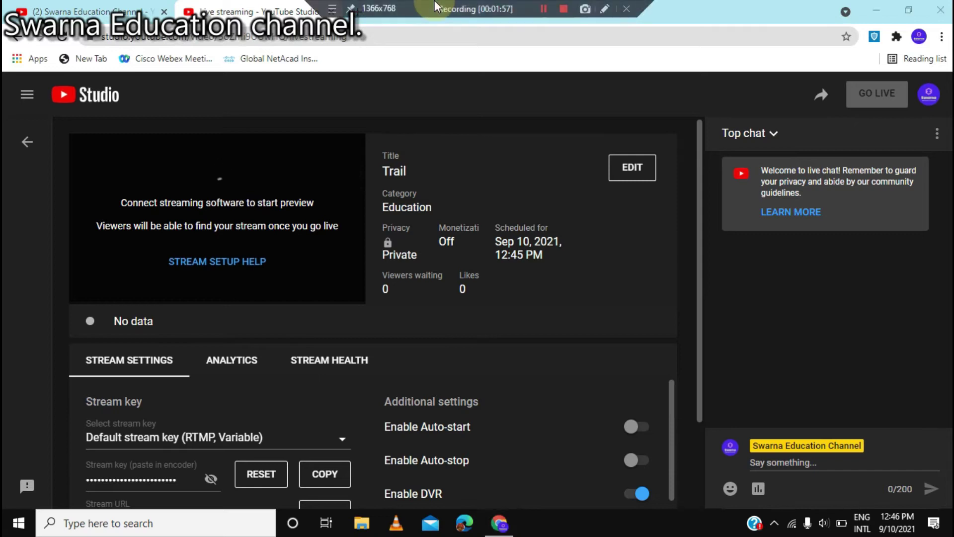
{"action": "left_click", "coordinate": [539, 9]}
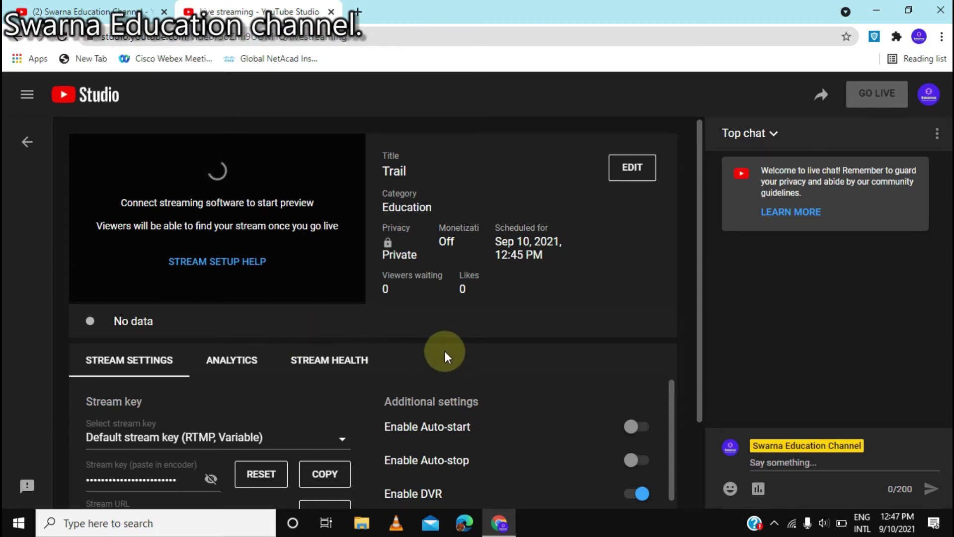
{"action": "scroll", "coordinate": [445, 351], "scroll_direction": "down", "scroll_amount": 2}
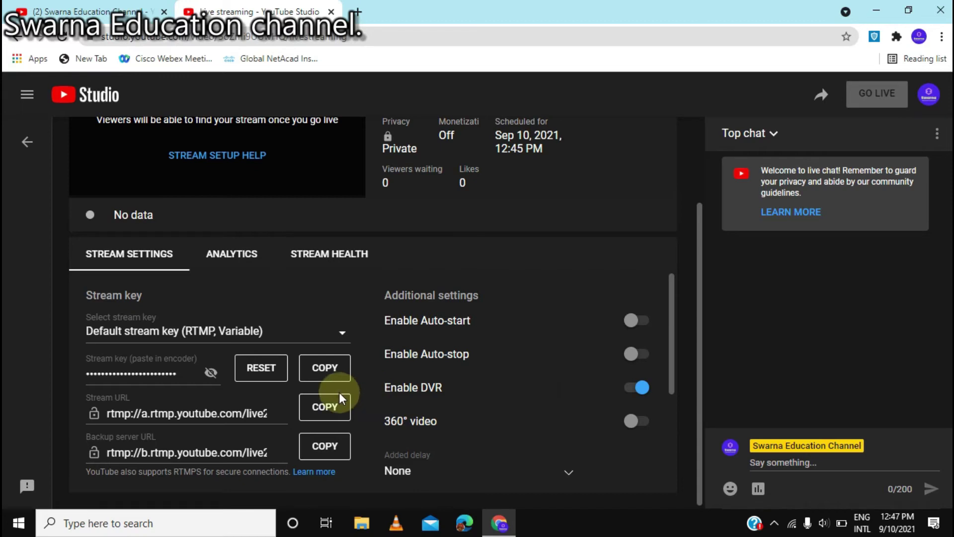
{"action": "scroll", "coordinate": [371, 426], "scroll_direction": "up", "scroll_amount": 2}
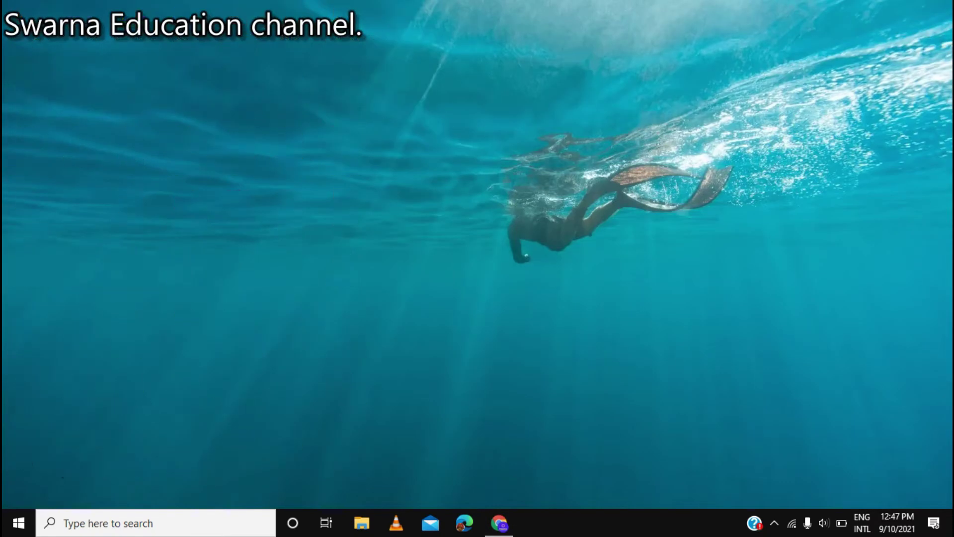
Step: Show the desktop and launch OBS Studio
{"action": "left_click", "coordinate": [951, 522]}
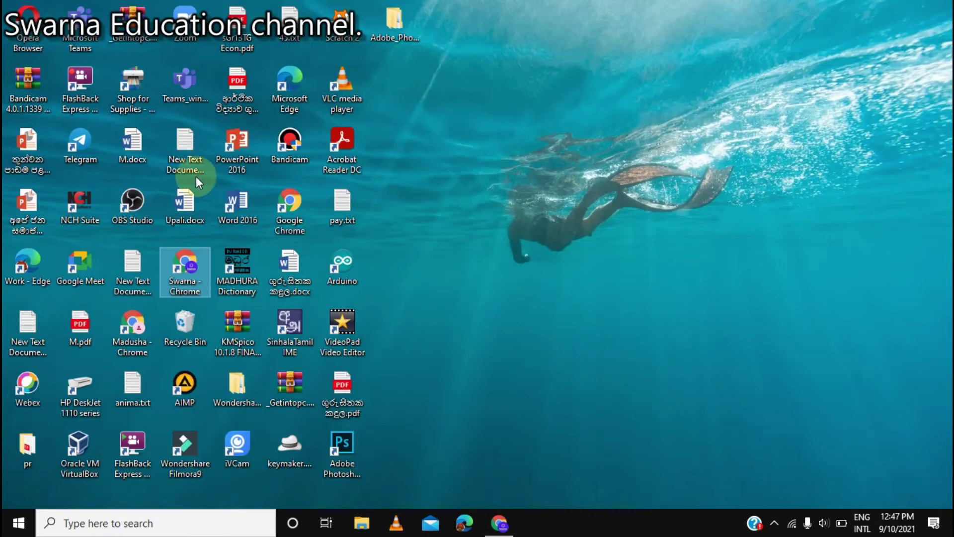
{"action": "left_click", "coordinate": [127, 201]}
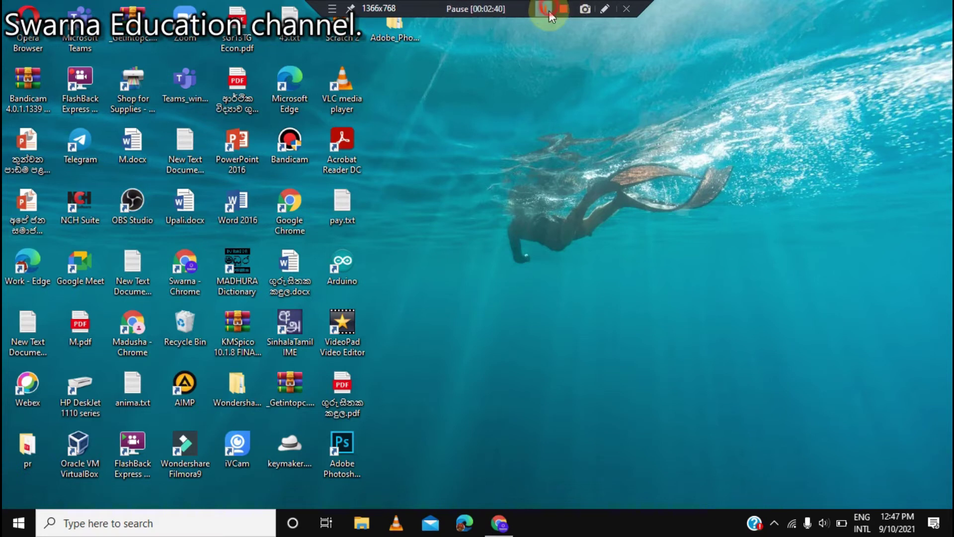
{"action": "left_click", "coordinate": [549, 9]}
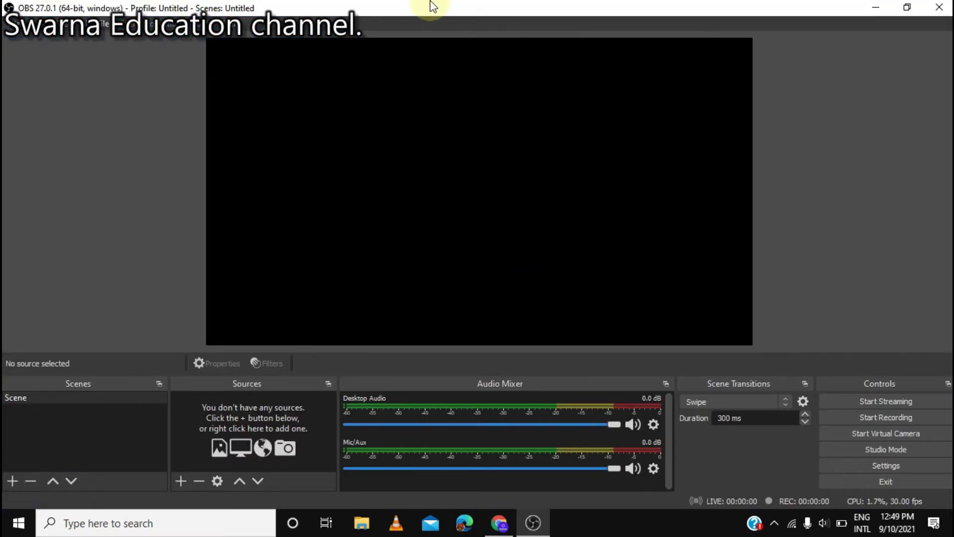
{"action": "mouse_move", "coordinate": [456, 4]}
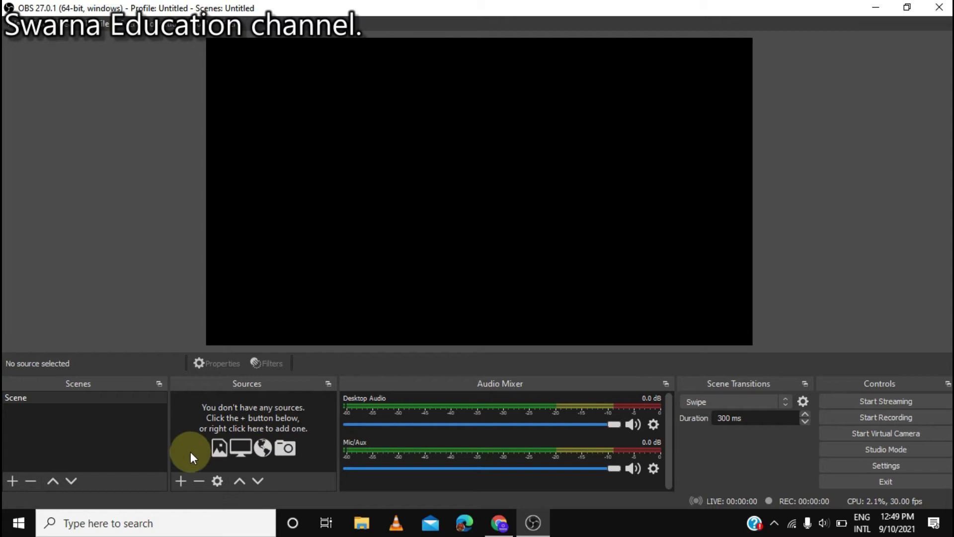
Step: Add a window capture source named Zoom Window and look through the windows available for it to capture
{"action": "left_click", "coordinate": [175, 484]}
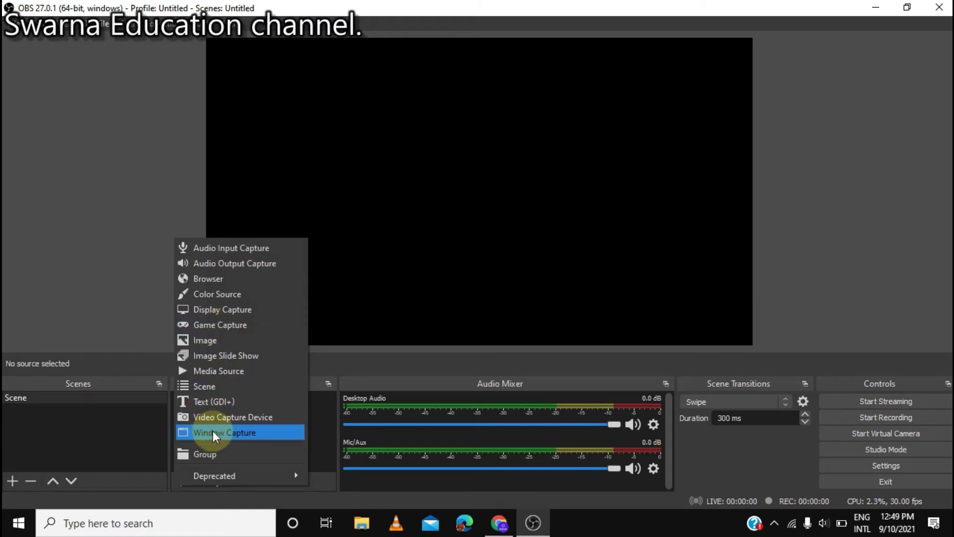
{"action": "left_click", "coordinate": [249, 431]}
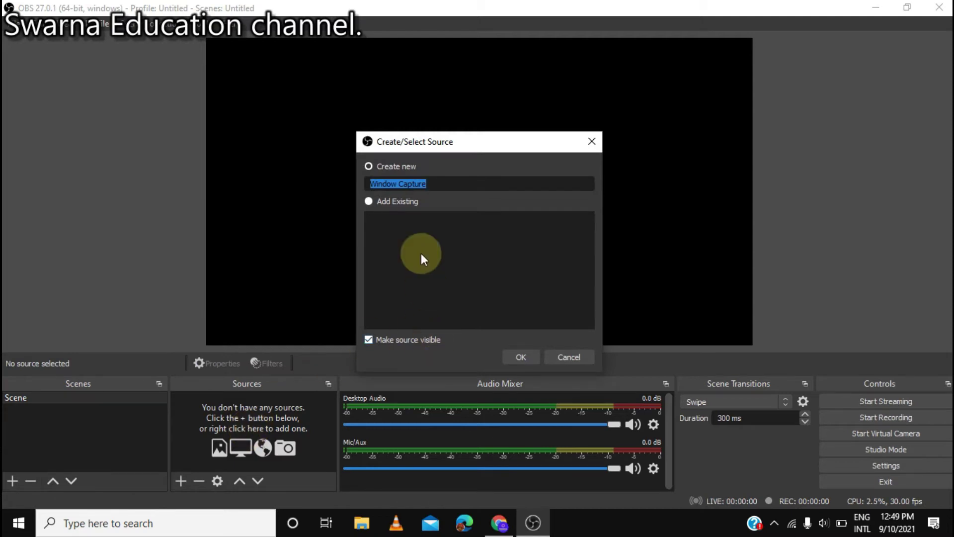
{"action": "key", "text": "BackSpace"}
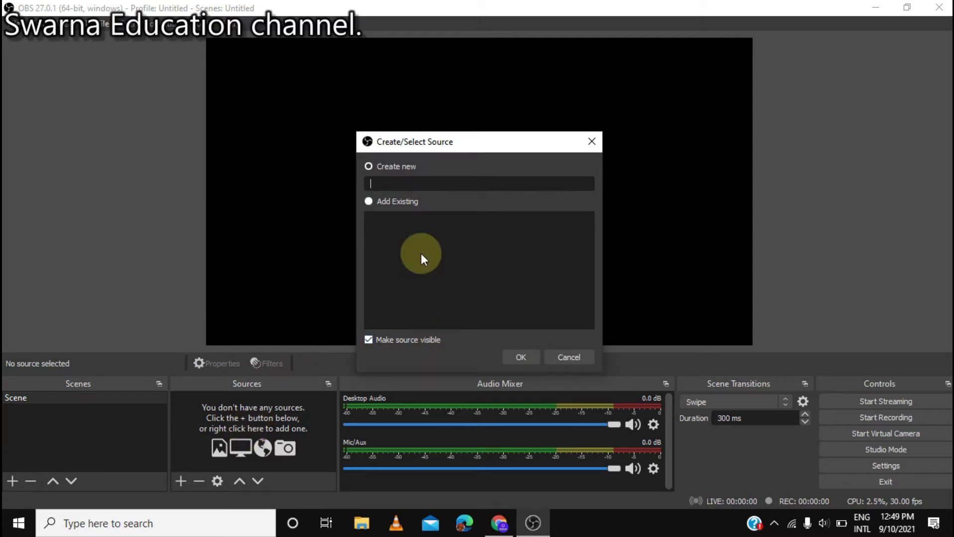
{"action": "type", "text": "Zoom Window"}
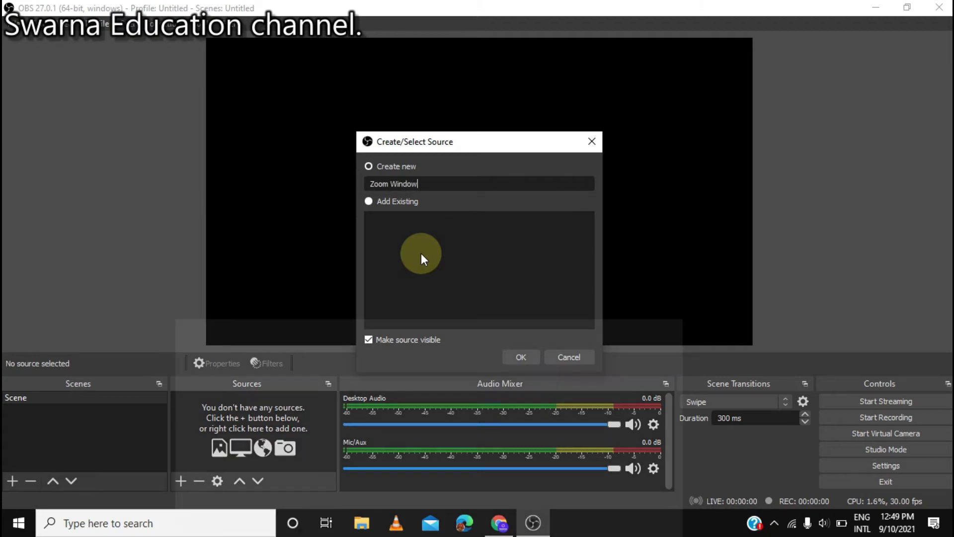
{"action": "left_click", "coordinate": [522, 357]}
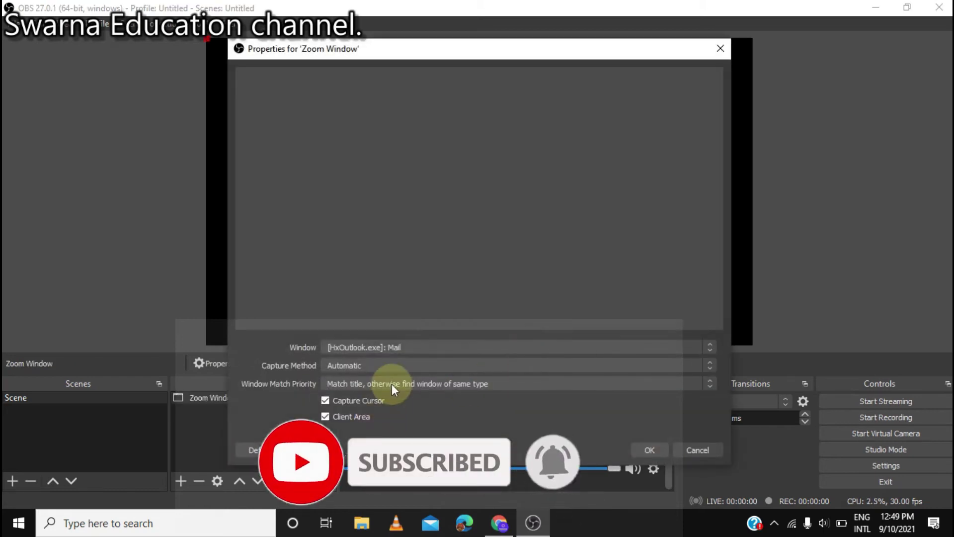
{"action": "left_click", "coordinate": [400, 347]}
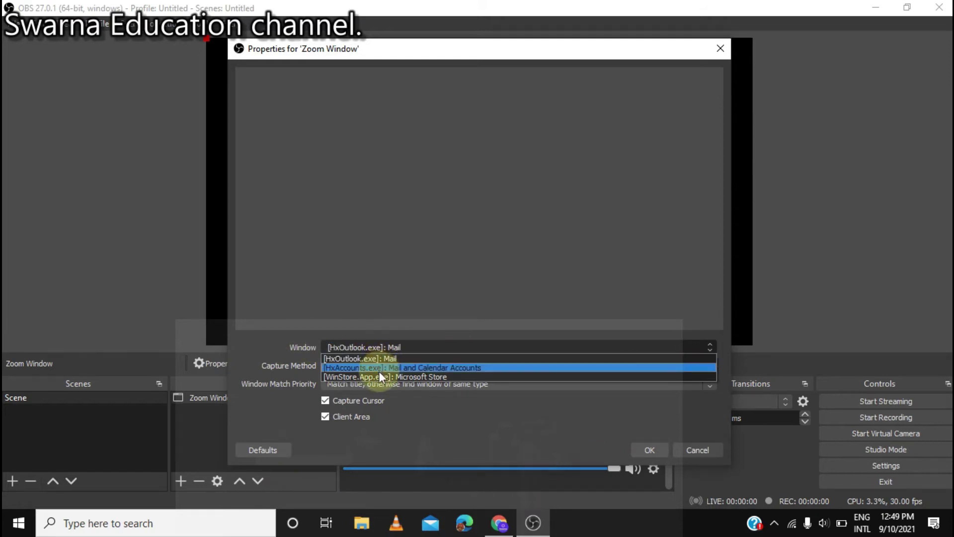
{"action": "left_click", "coordinate": [486, 351]}
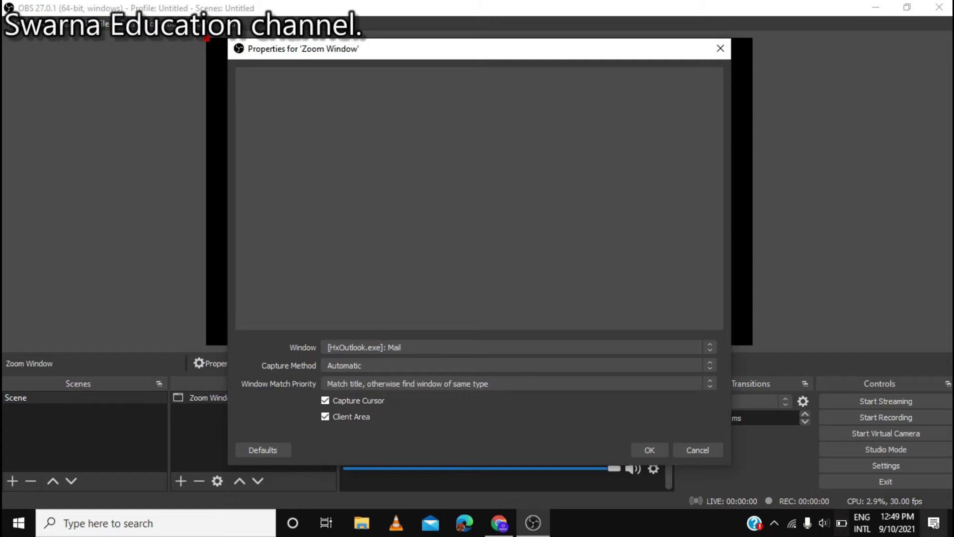
Step: Switch to Zoom from the desktop and start a new meeting
{"action": "key", "text": "super+d"}
{"action": "double_click", "coordinate": [170, 14]}
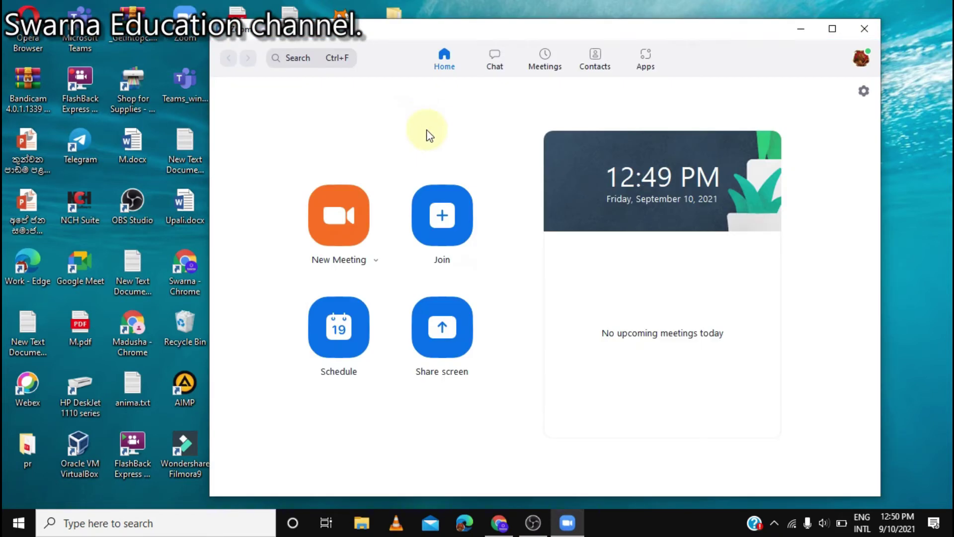
{"action": "left_click", "coordinate": [343, 227]}
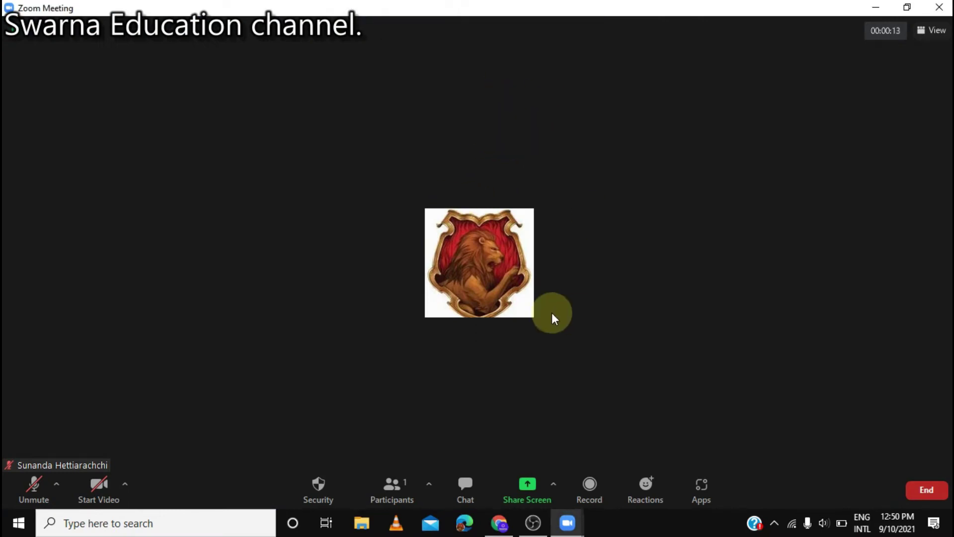
Step: Back in OBS Studio, try to select the Zoom meeting window with the Windows 10 (1903 and up) capture method, then cancel the source properties
{"action": "left_click", "coordinate": [533, 522]}
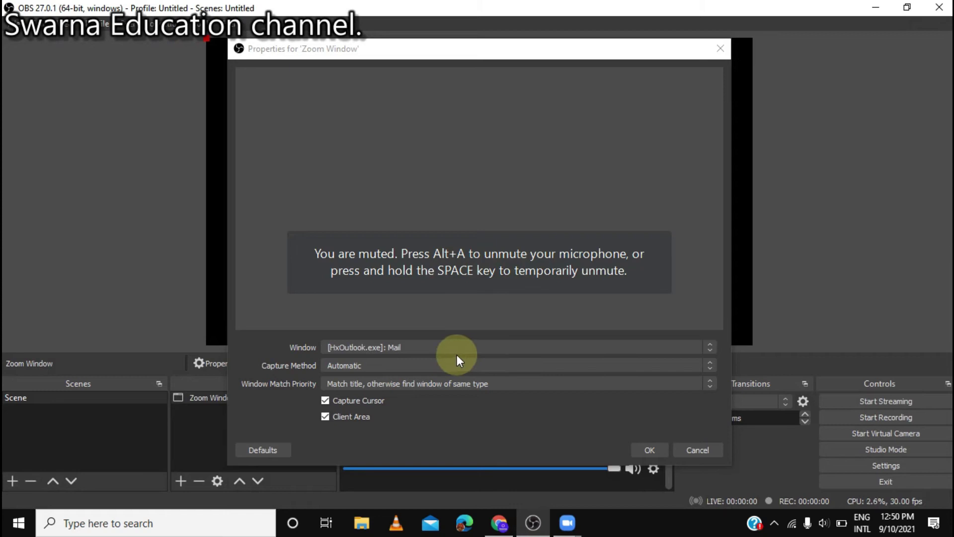
{"action": "left_click", "coordinate": [430, 348]}
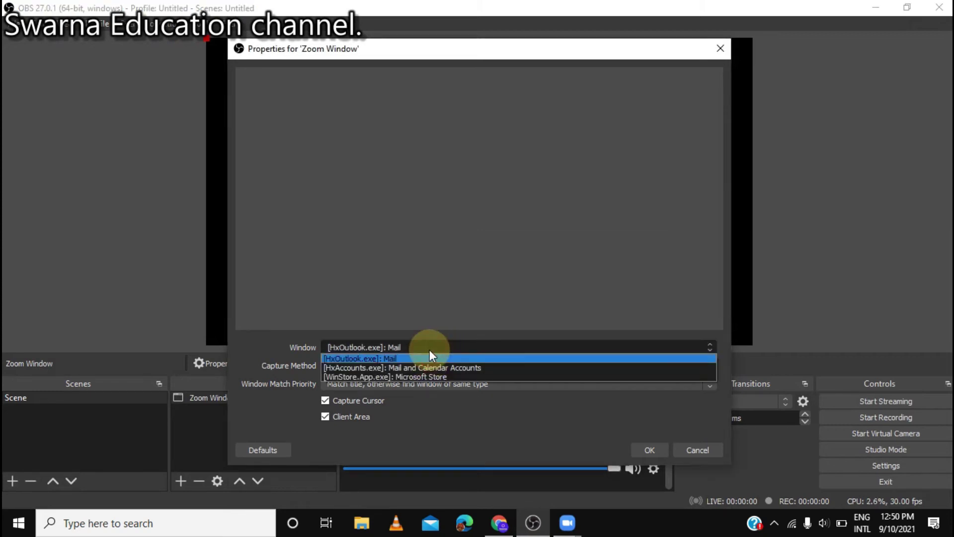
{"action": "left_click", "coordinate": [554, 454]}
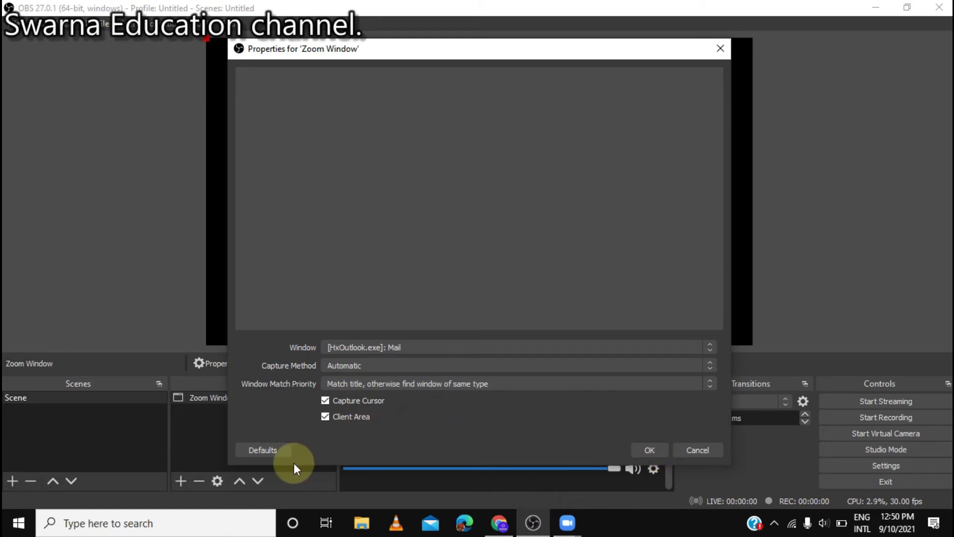
{"action": "left_click", "coordinate": [348, 367]}
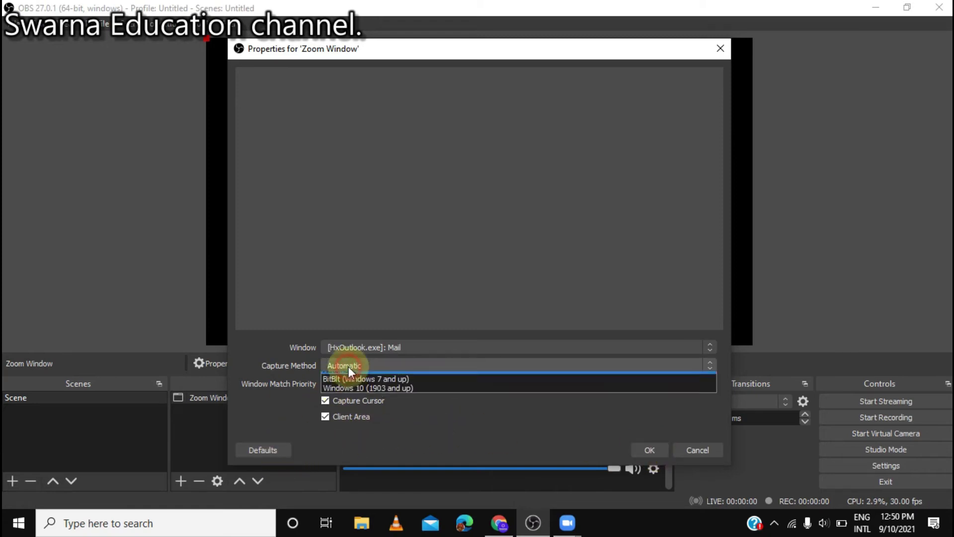
{"action": "left_click", "coordinate": [350, 394]}
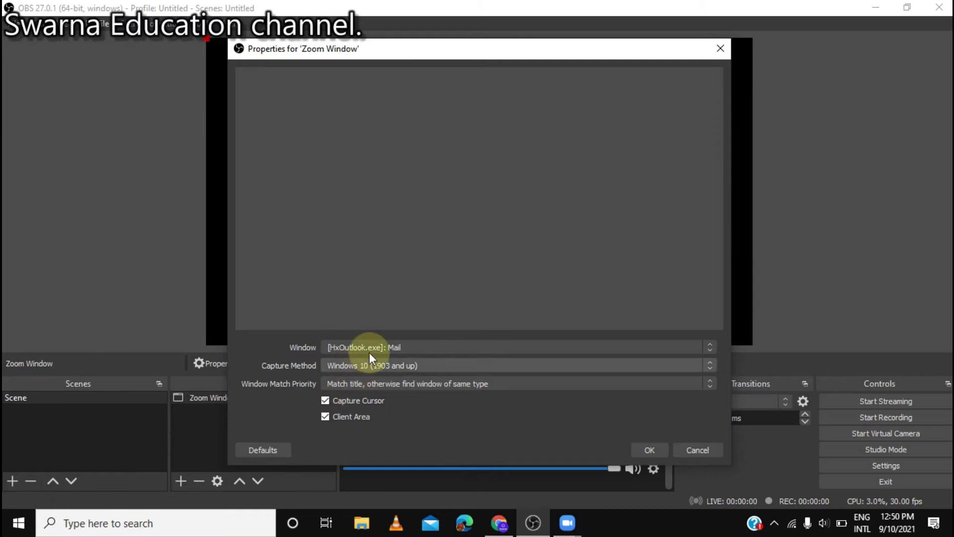
{"action": "left_click", "coordinate": [374, 344]}
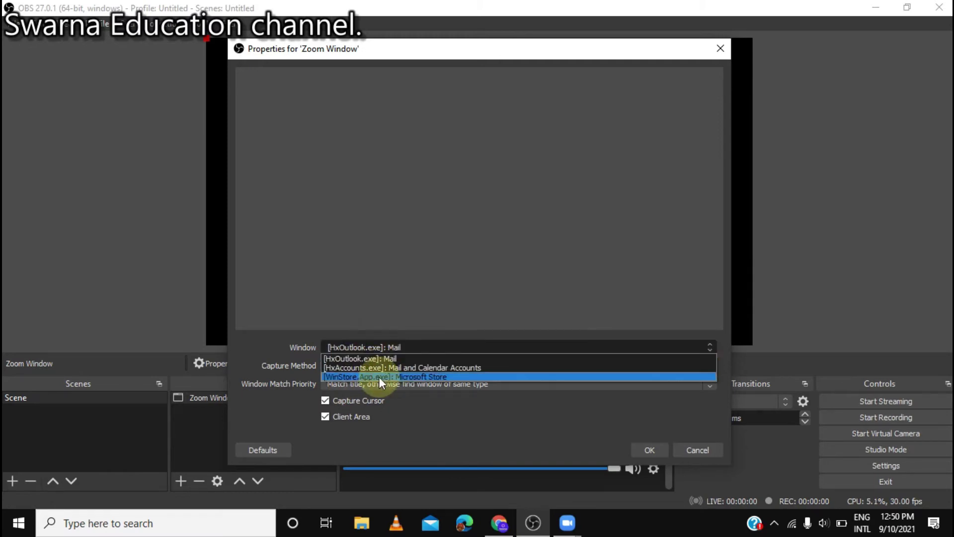
{"action": "left_click", "coordinate": [452, 431]}
{"action": "left_click", "coordinate": [691, 449]}
Step: Remove the Zoom Window source from the scene
{"action": "left_click", "coordinate": [253, 401]}
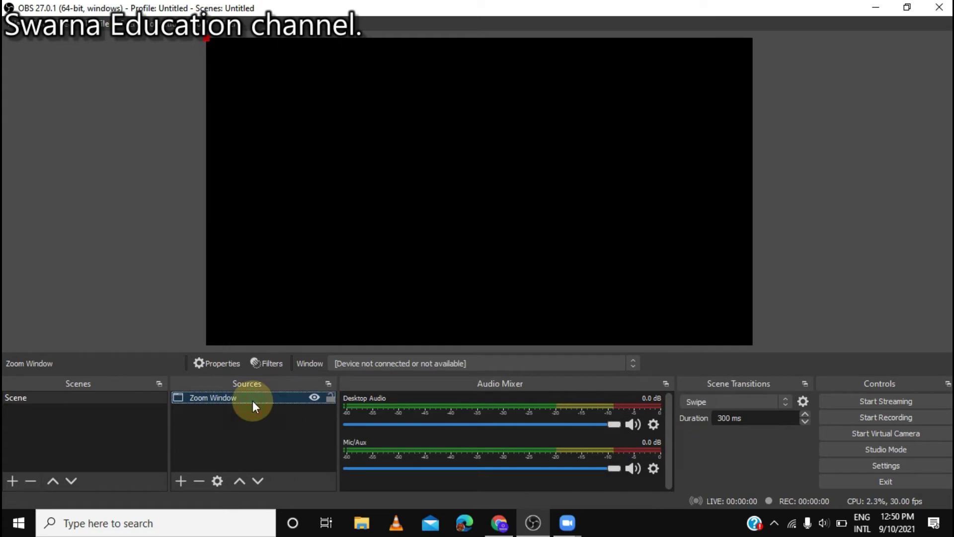
{"action": "key", "text": "Delete"}
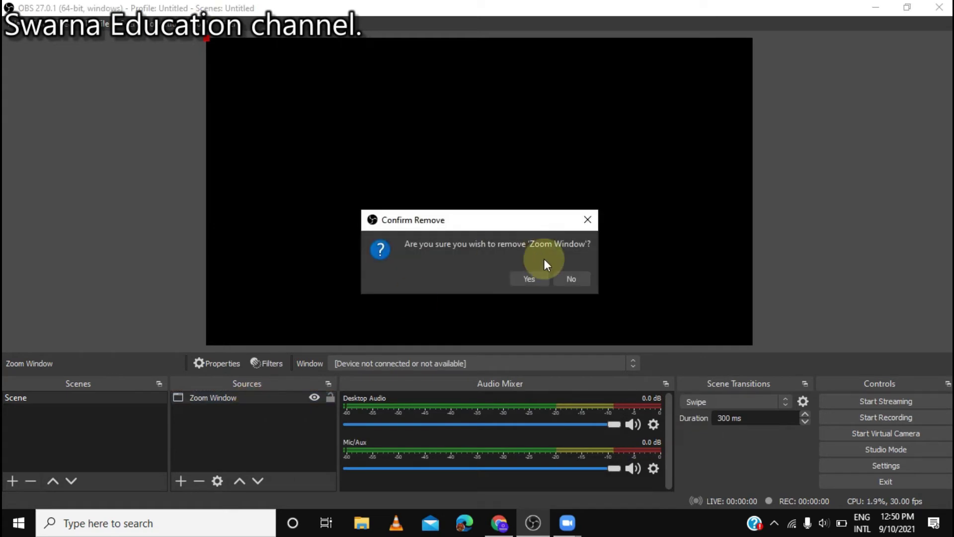
{"action": "left_click", "coordinate": [539, 276]}
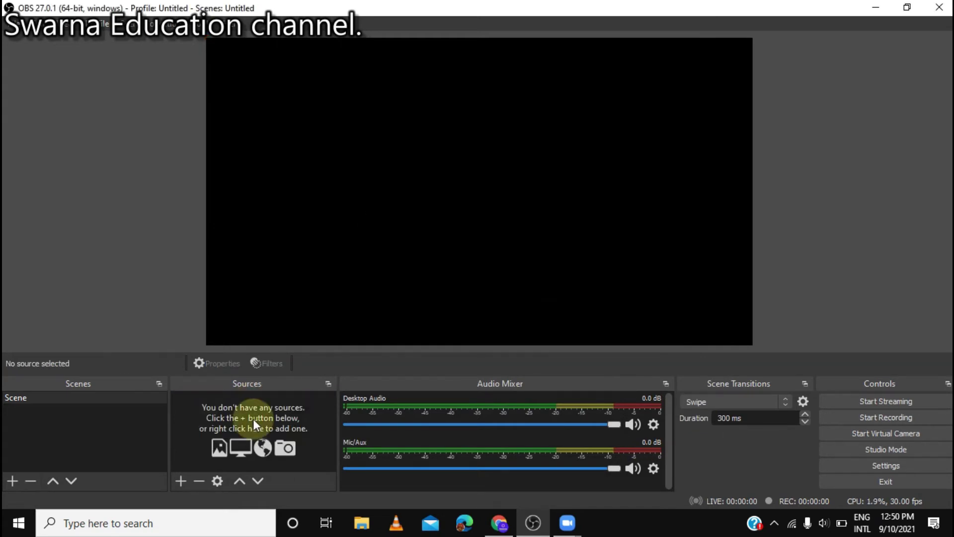
Step: Add a new window capture source named Zoom to the scene
{"action": "left_click", "coordinate": [181, 481]}
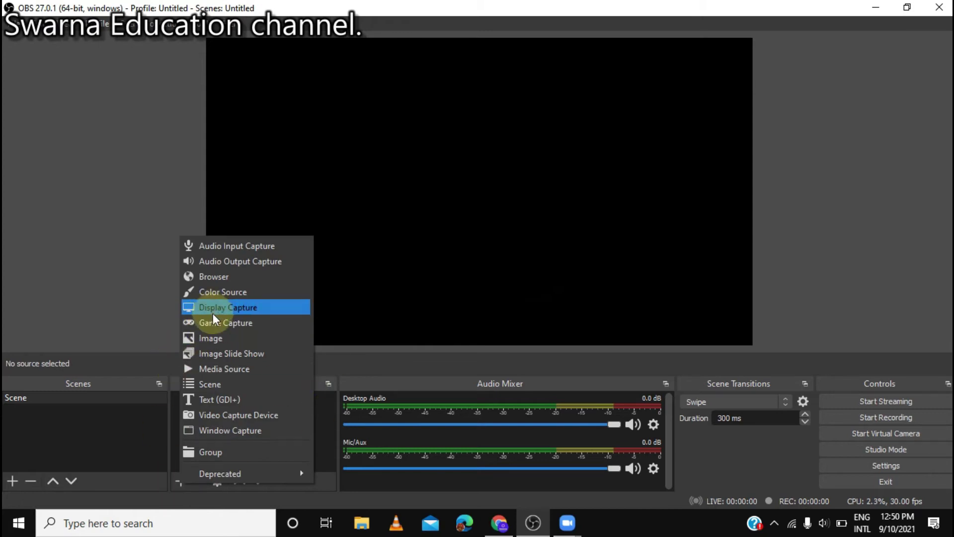
{"action": "left_click", "coordinate": [199, 427]}
{"action": "key", "text": "BackSpace"}
{"action": "type", "text": "Zoom"}
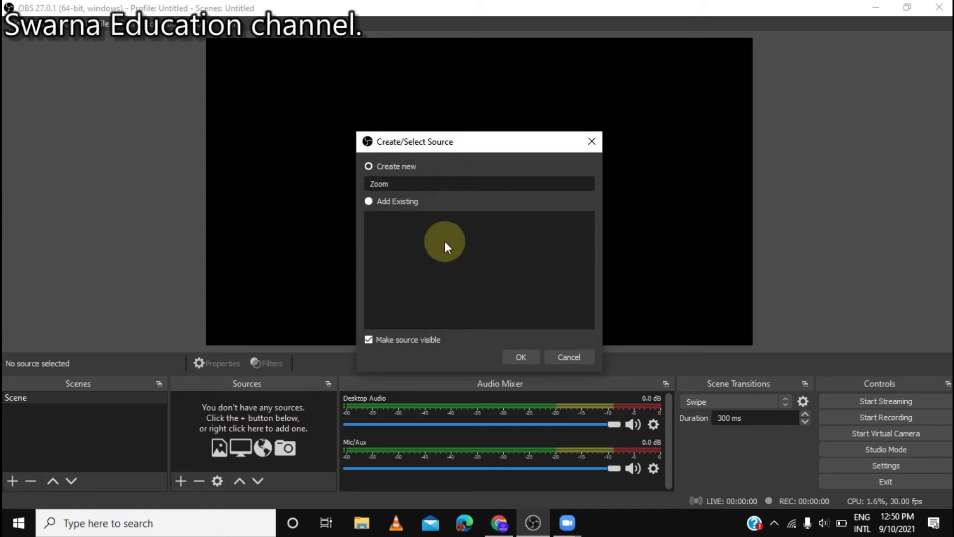
{"action": "left_click", "coordinate": [520, 356]}
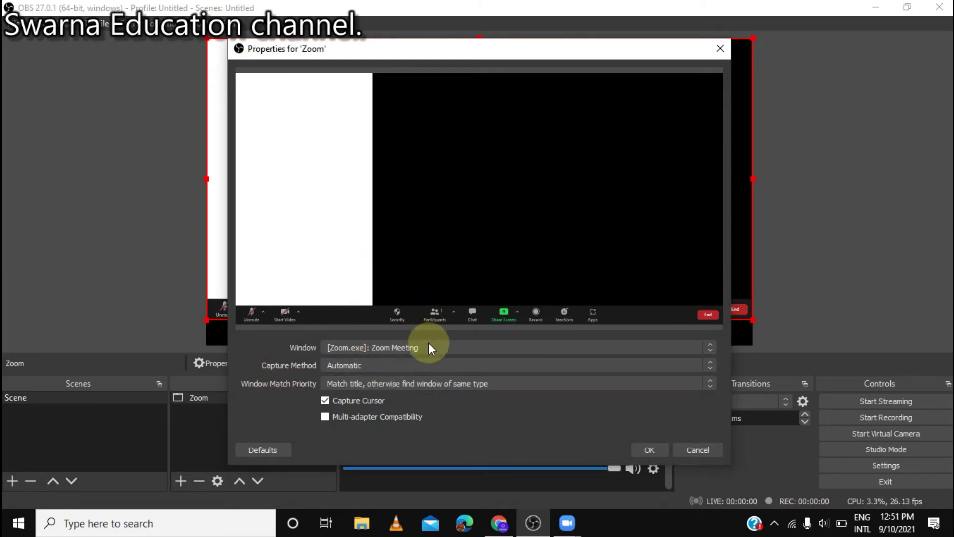
Step: Try the Zoom home, Mail and Microsoft Store windows as the source's captured window
{"action": "left_click", "coordinate": [368, 350]}
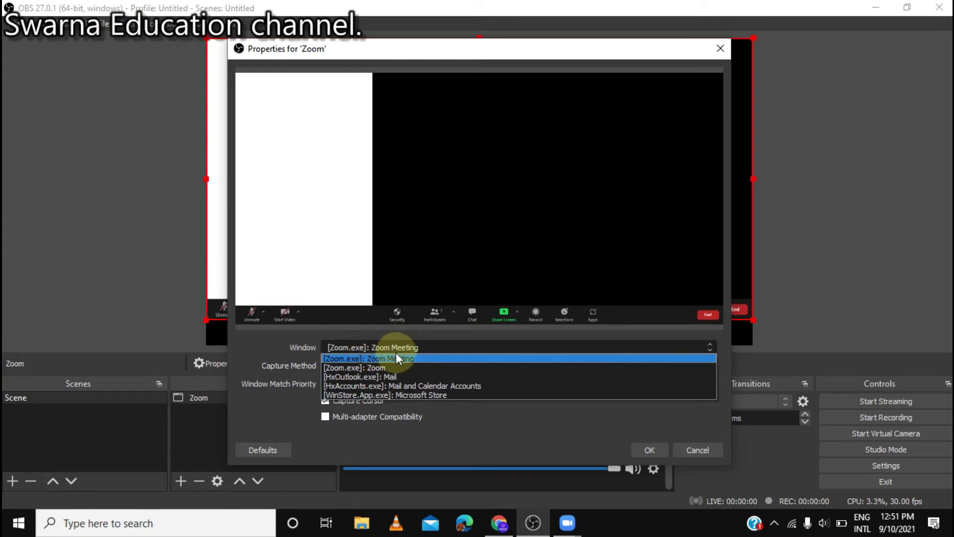
{"action": "left_click", "coordinate": [384, 367]}
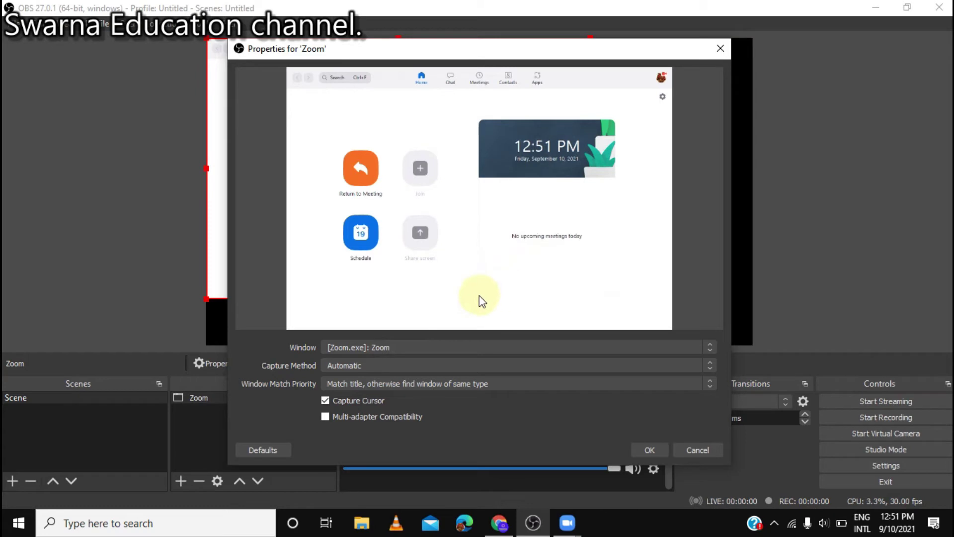
{"action": "left_click", "coordinate": [430, 347]}
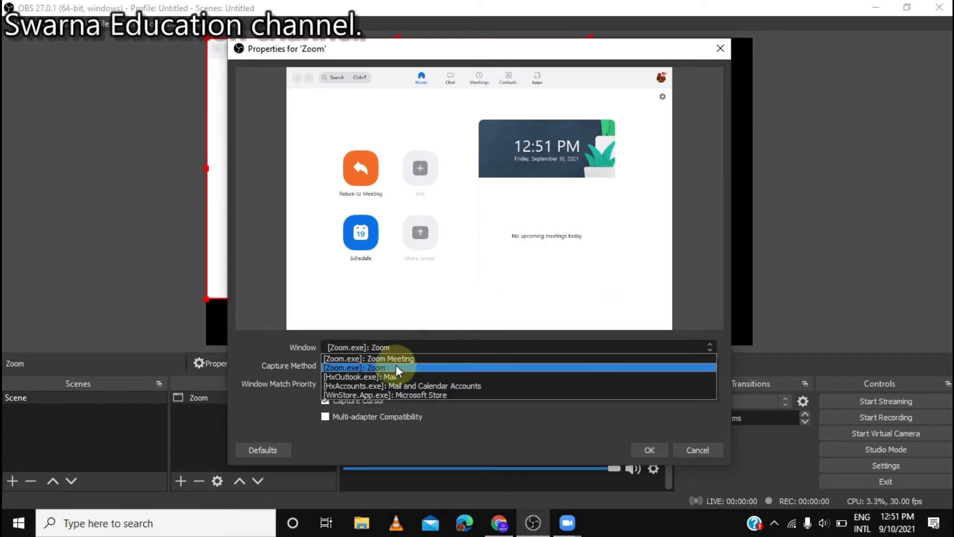
{"action": "left_click", "coordinate": [387, 376]}
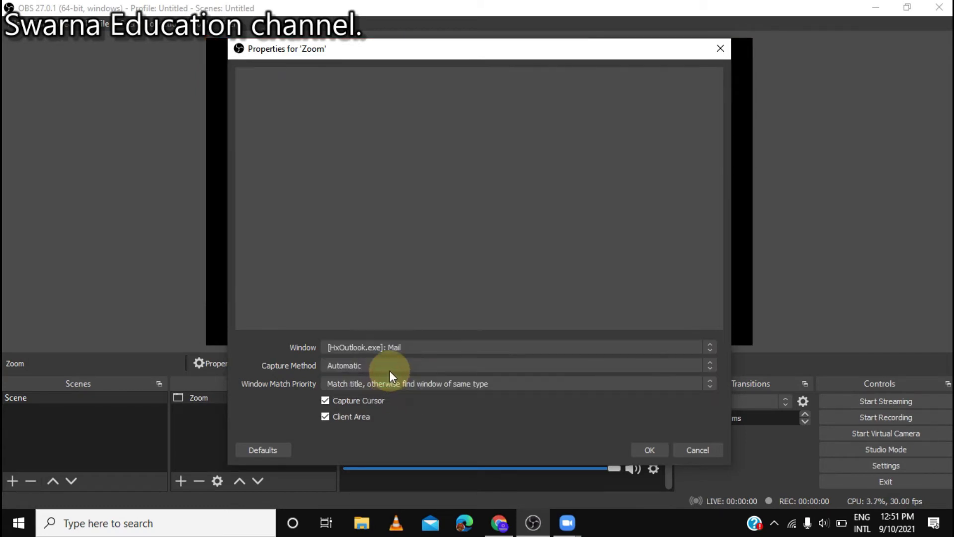
{"action": "left_click", "coordinate": [402, 347]}
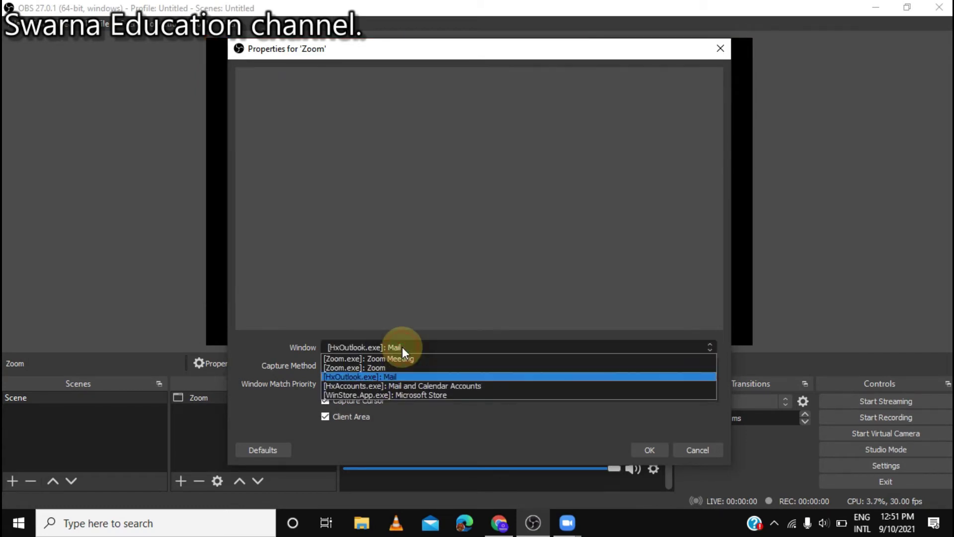
{"action": "left_click", "coordinate": [386, 393]}
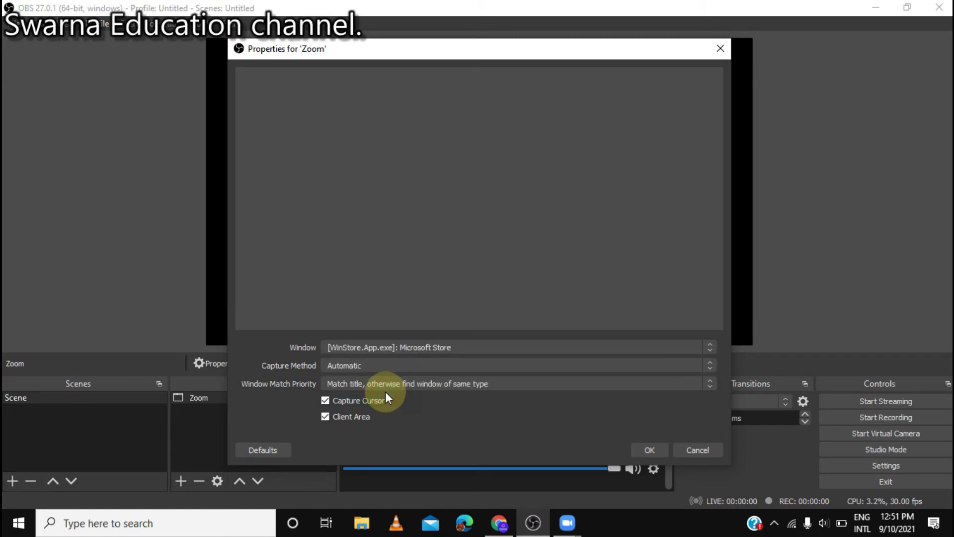
Step: Set the Zoom source to capture the Zoom Meeting window using the Windows 10 (1903 and up) capture method
{"action": "left_click", "coordinate": [393, 347]}
{"action": "left_click", "coordinate": [392, 359]}
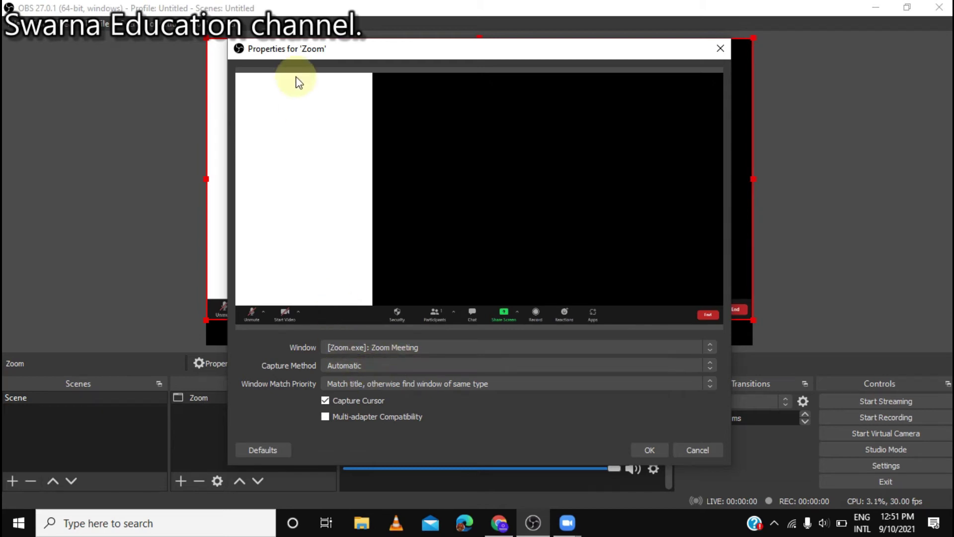
{"action": "left_click_drag", "start_coordinate": [297, 55], "coordinate": [465, 399]}
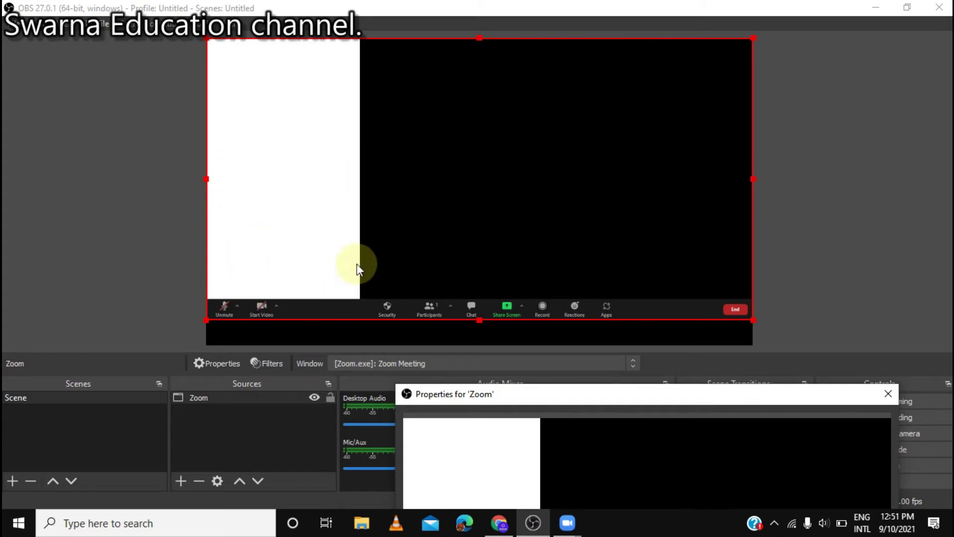
{"action": "left_click_drag", "start_coordinate": [521, 396], "coordinate": [395, 108]}
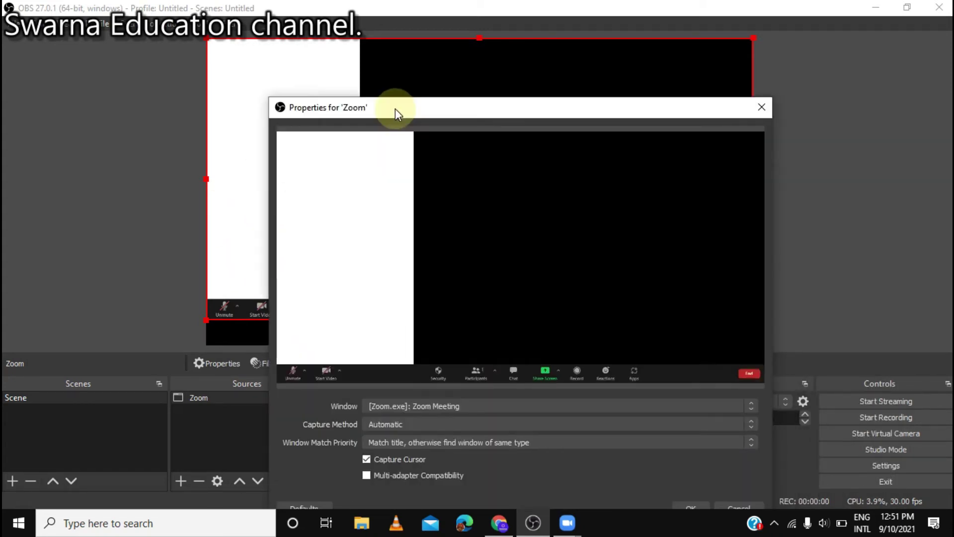
{"action": "left_click", "coordinate": [398, 424]}
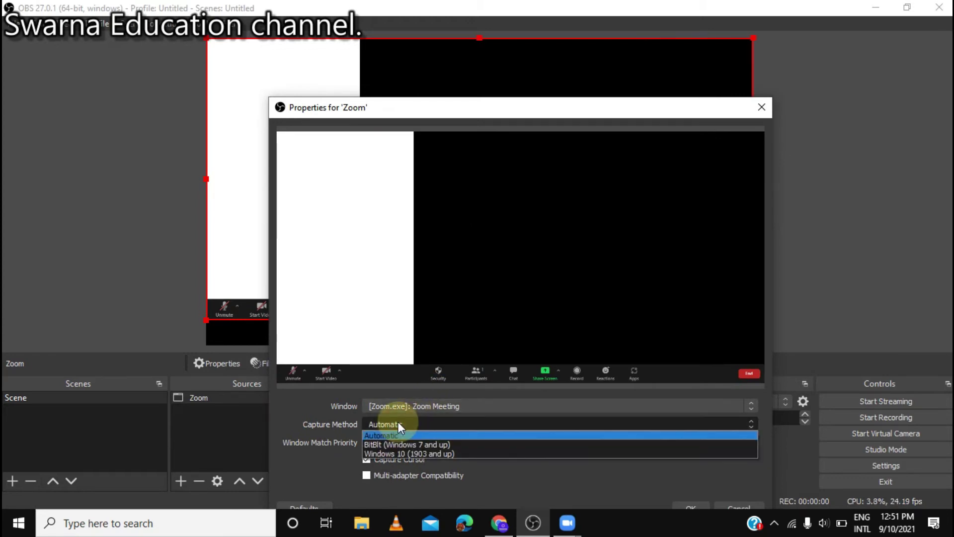
{"action": "left_click", "coordinate": [403, 453]}
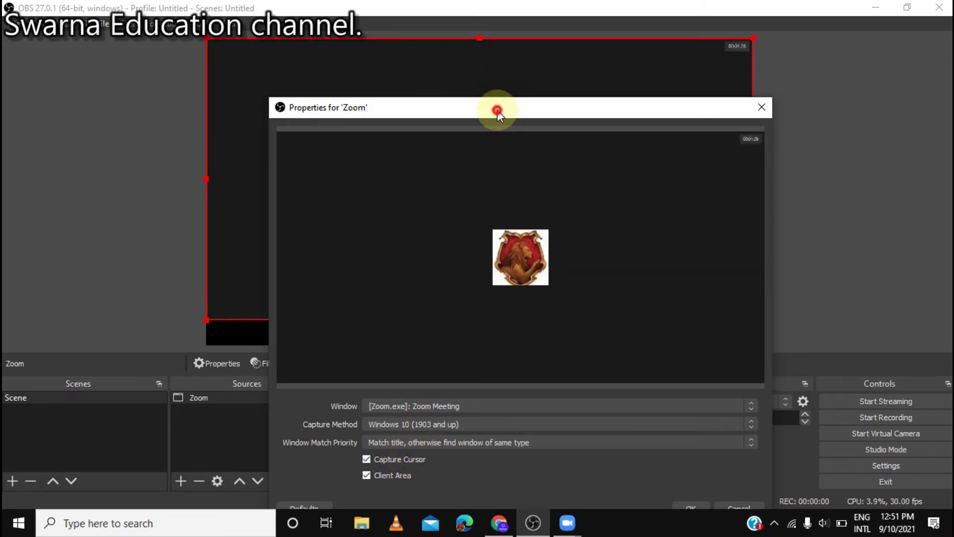
Step: Turn off cursor capture for the Zoom source
{"action": "left_click_drag", "start_coordinate": [497, 109], "coordinate": [484, 20]}
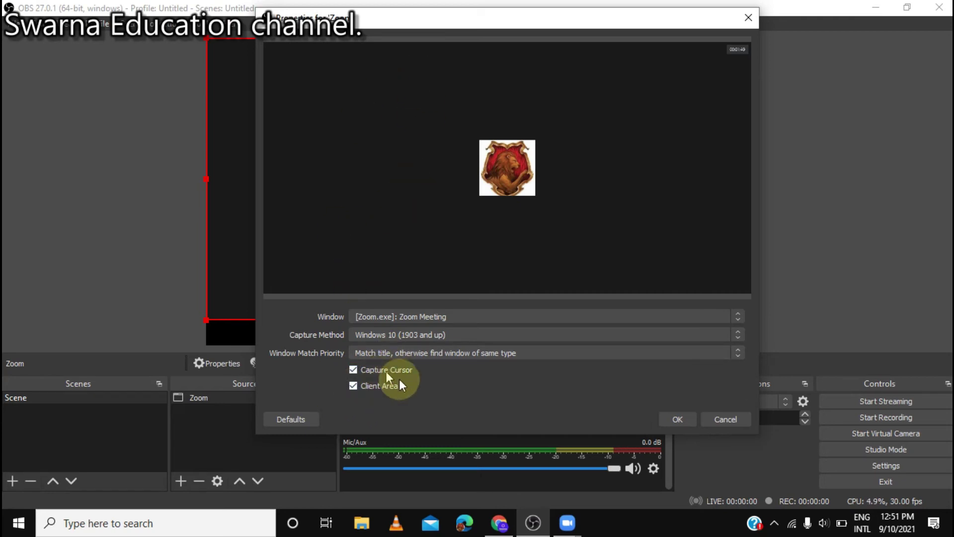
{"action": "left_click", "coordinate": [356, 385]}
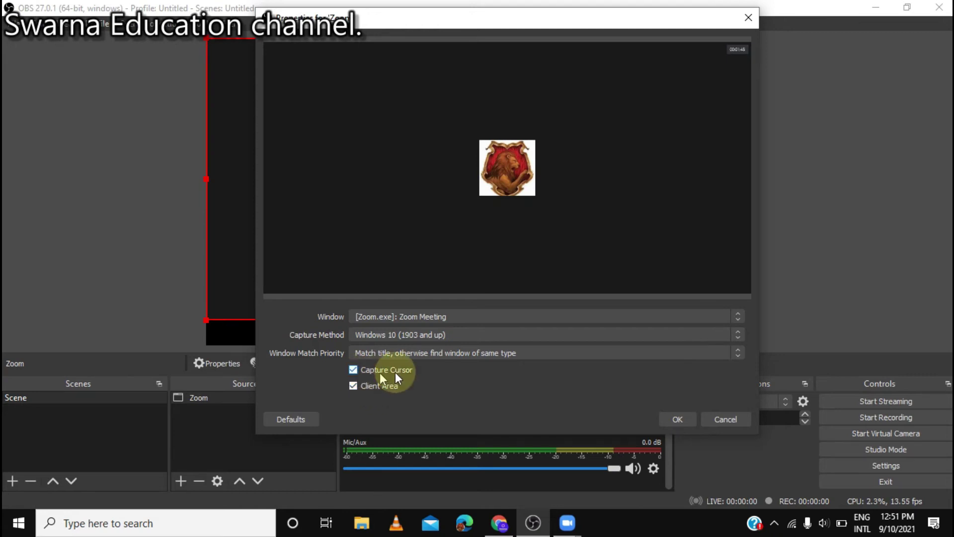
{"action": "left_click", "coordinate": [361, 369]}
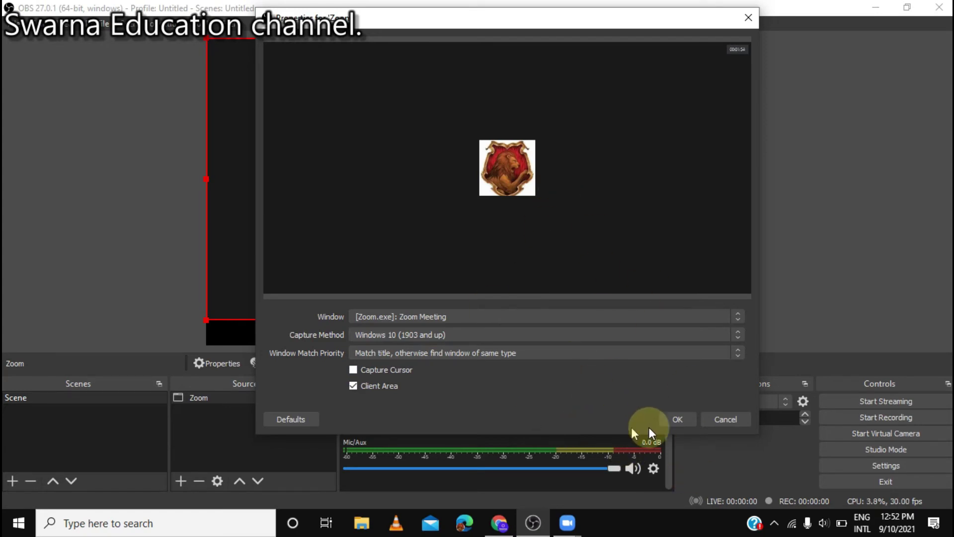
Step: Accept the Zoom source's properties, open the Participants window in the Zoom meeting and check the capture in OBS Studio
{"action": "left_click", "coordinate": [677, 421]}
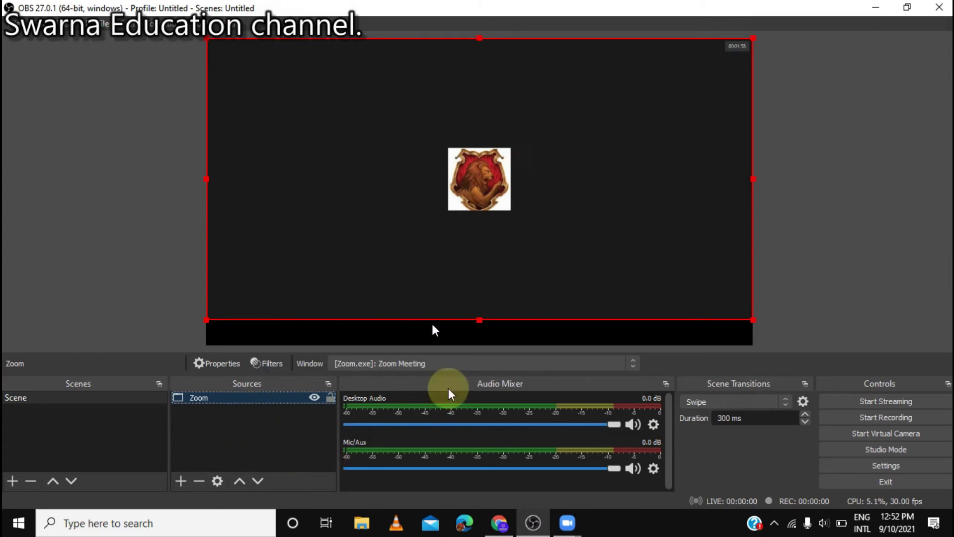
{"action": "left_click", "coordinate": [570, 528]}
{"action": "left_click", "coordinate": [587, 457]}
{"action": "left_click", "coordinate": [393, 485]}
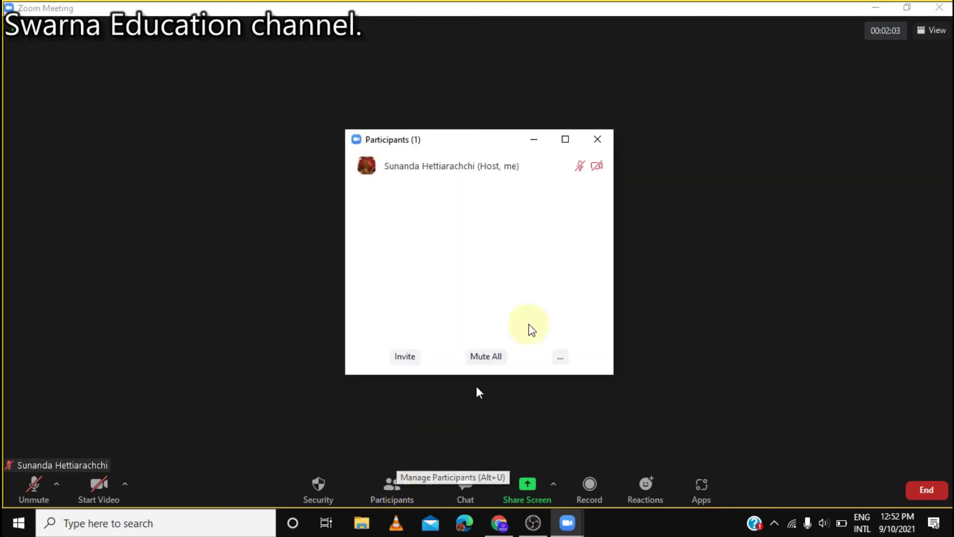
{"action": "left_click", "coordinate": [533, 523]}
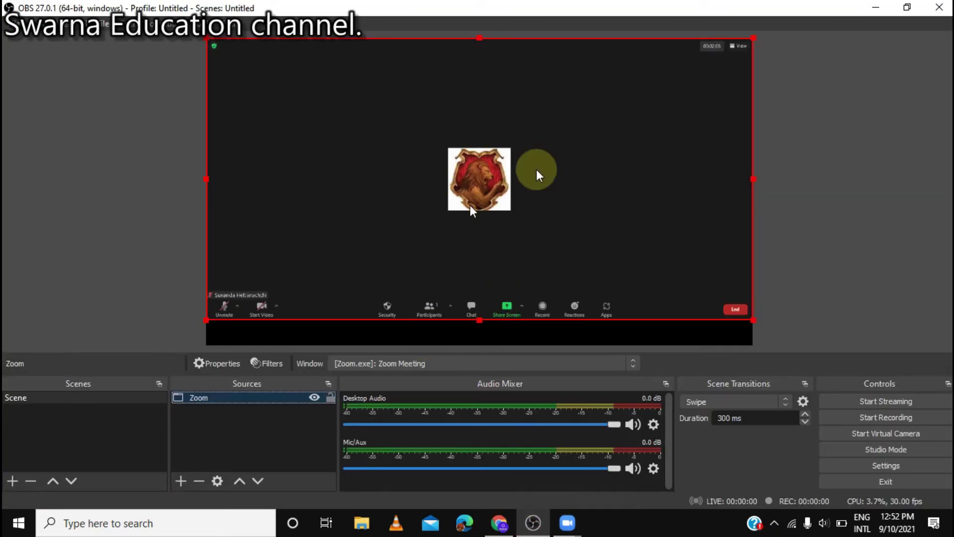
Step: Close the Participants window in the Zoom meeting, open the meeting chat and examine the OBS preview
{"action": "mouse_move", "coordinate": [567, 523]}
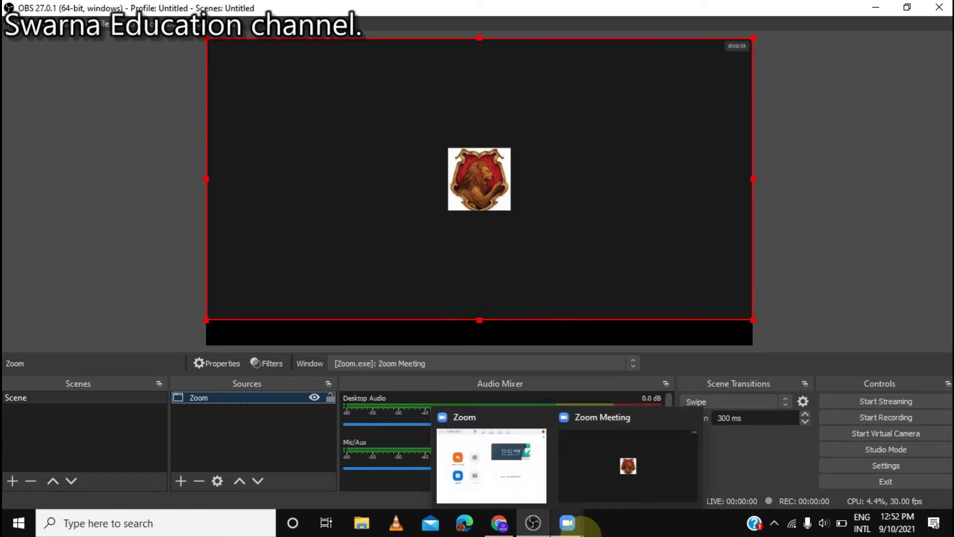
{"action": "left_click", "coordinate": [625, 461]}
{"action": "left_click", "coordinate": [597, 139]}
{"action": "left_click", "coordinate": [467, 483]}
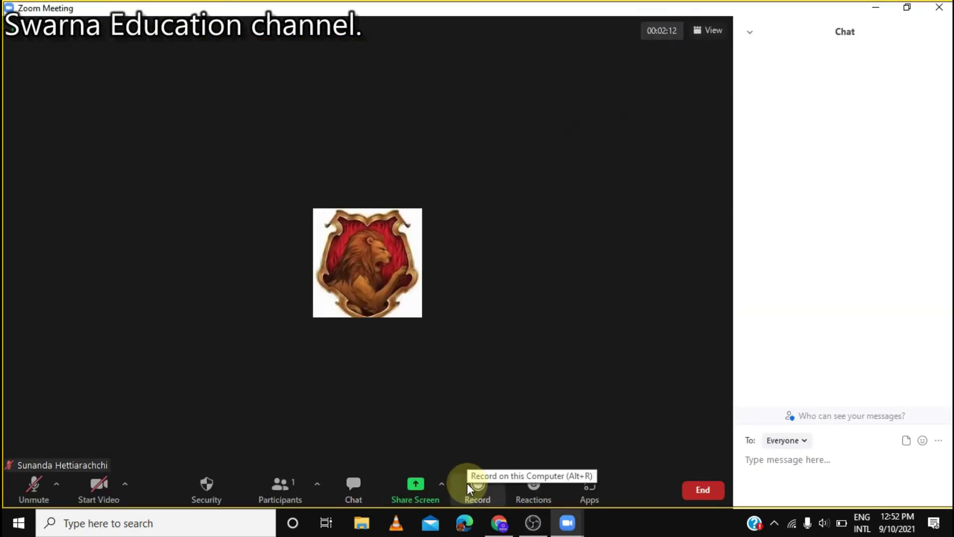
{"action": "left_click", "coordinate": [534, 522]}
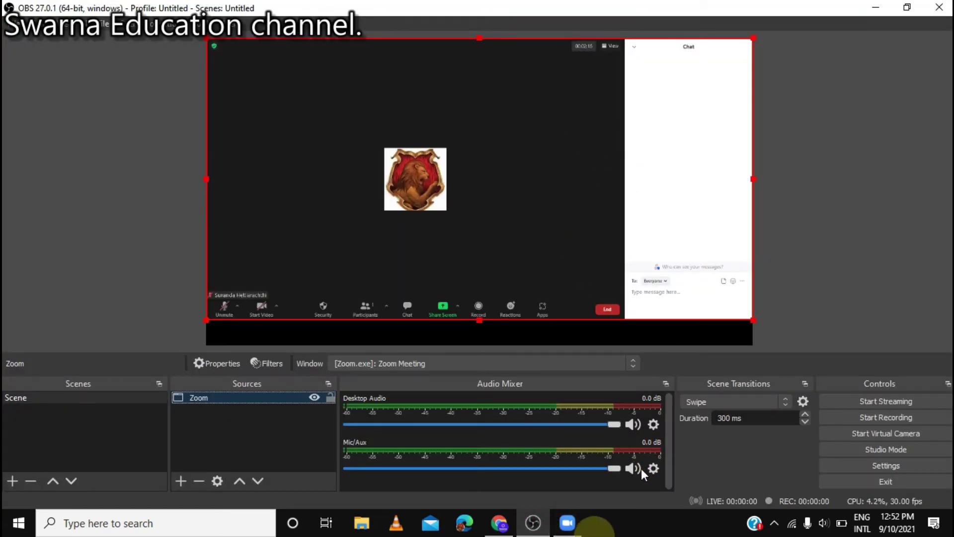
Step: Pop the chat out of the Zoom meeting, examine the OBS preview and return to the meeting to close the chat window
{"action": "mouse_move", "coordinate": [567, 525]}
{"action": "left_click", "coordinate": [631, 452]}
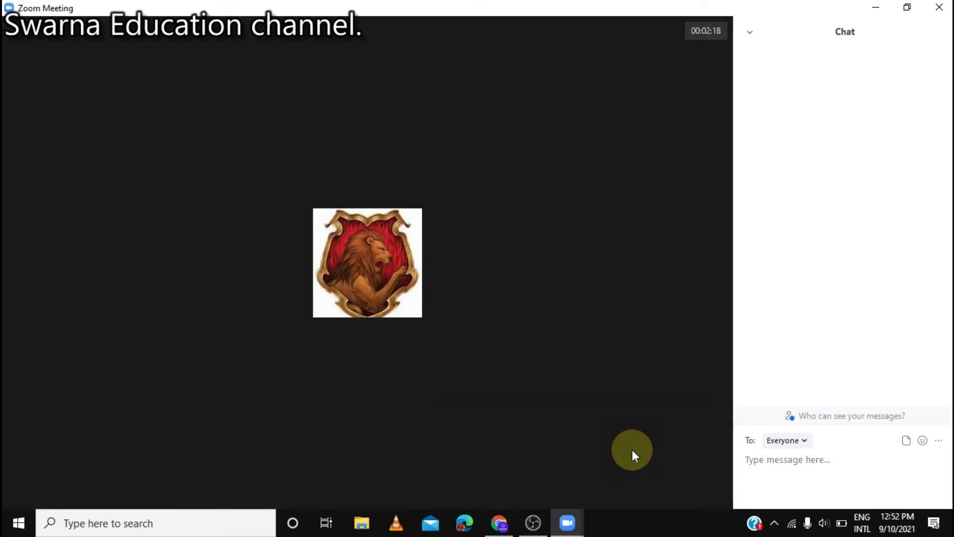
{"action": "left_click", "coordinate": [750, 32]}
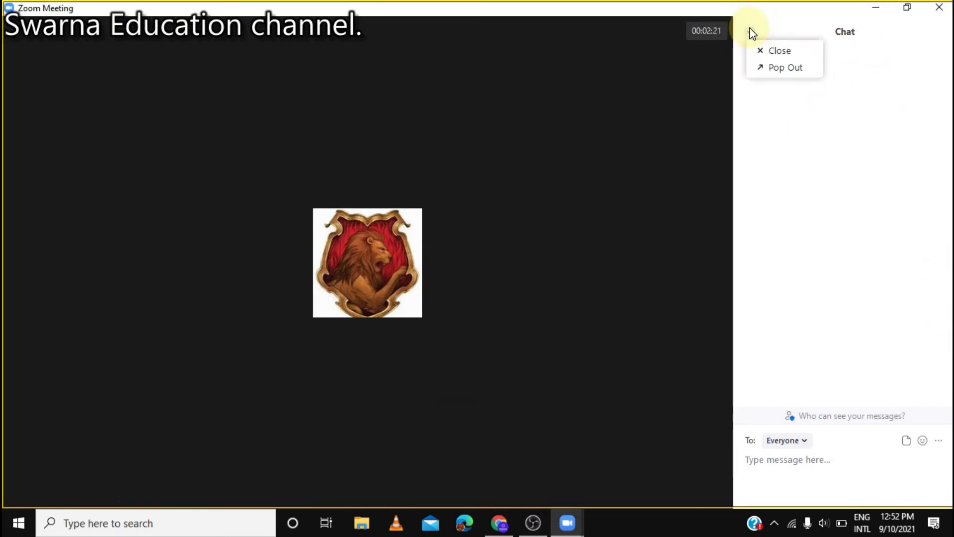
{"action": "left_click", "coordinate": [787, 68]}
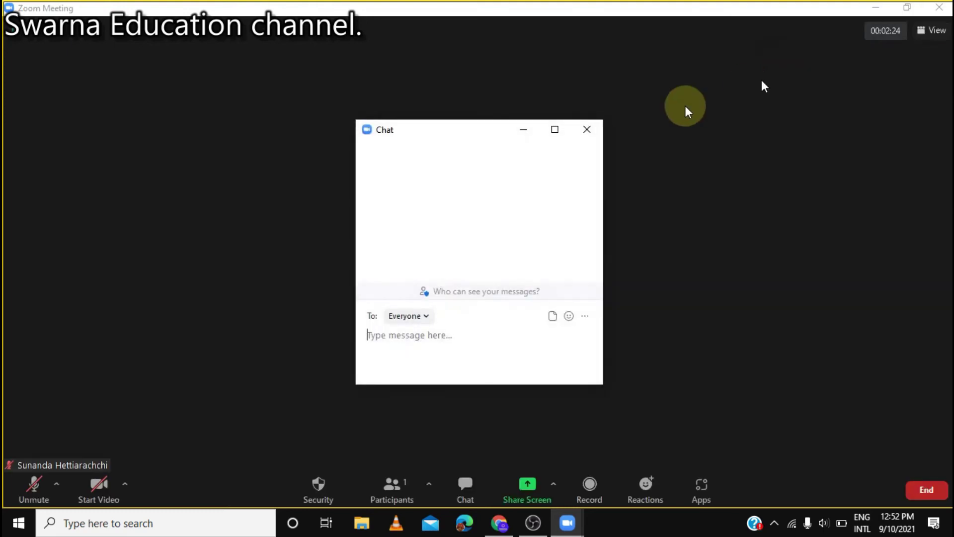
{"action": "left_click", "coordinate": [533, 522]}
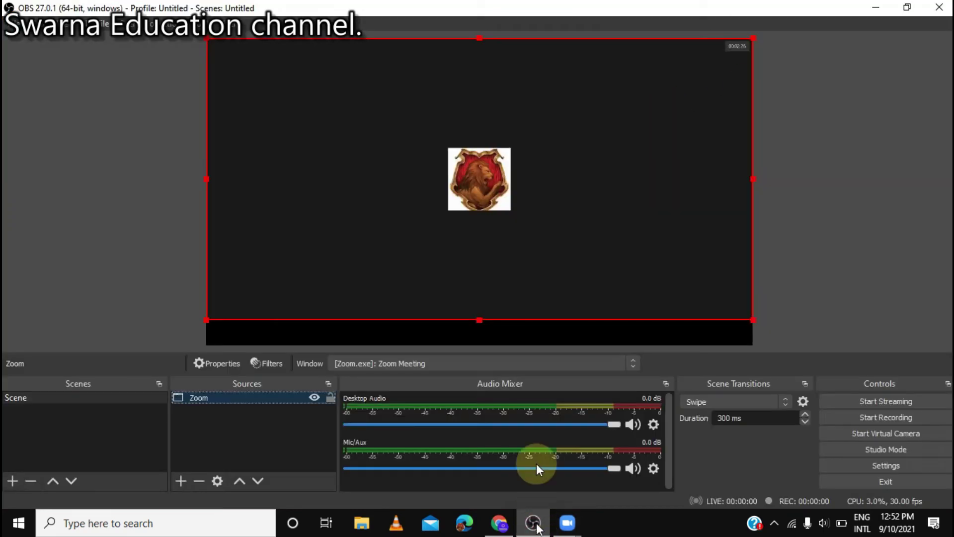
{"action": "mouse_move", "coordinate": [567, 527]}
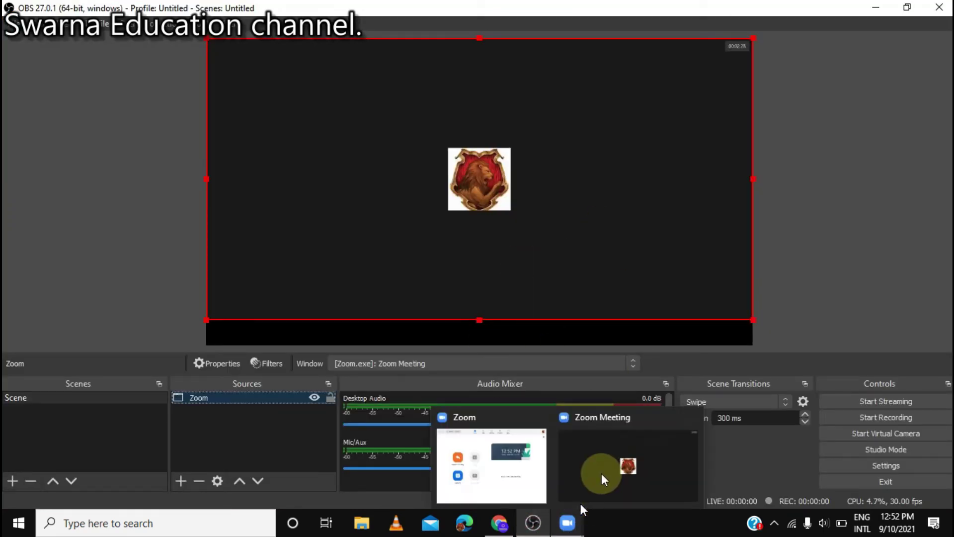
{"action": "left_click", "coordinate": [601, 473]}
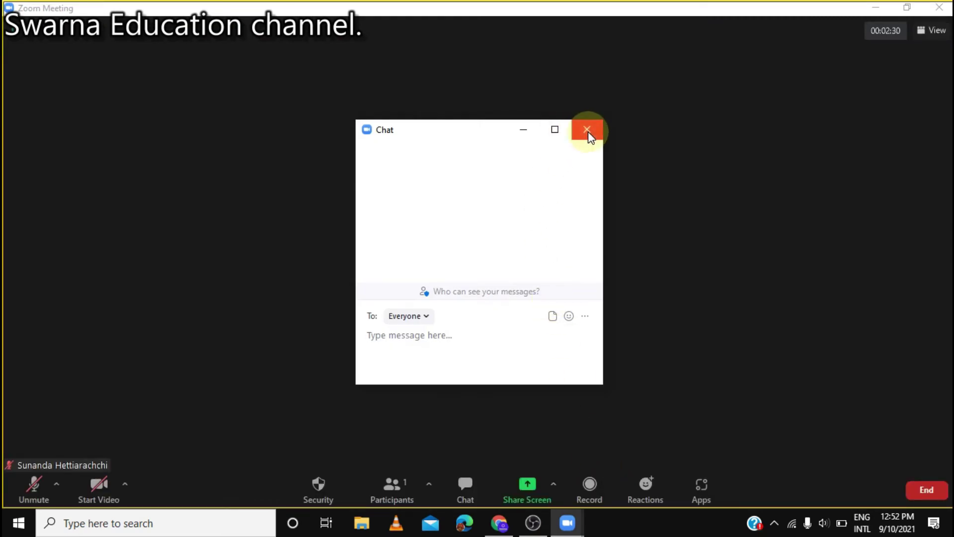
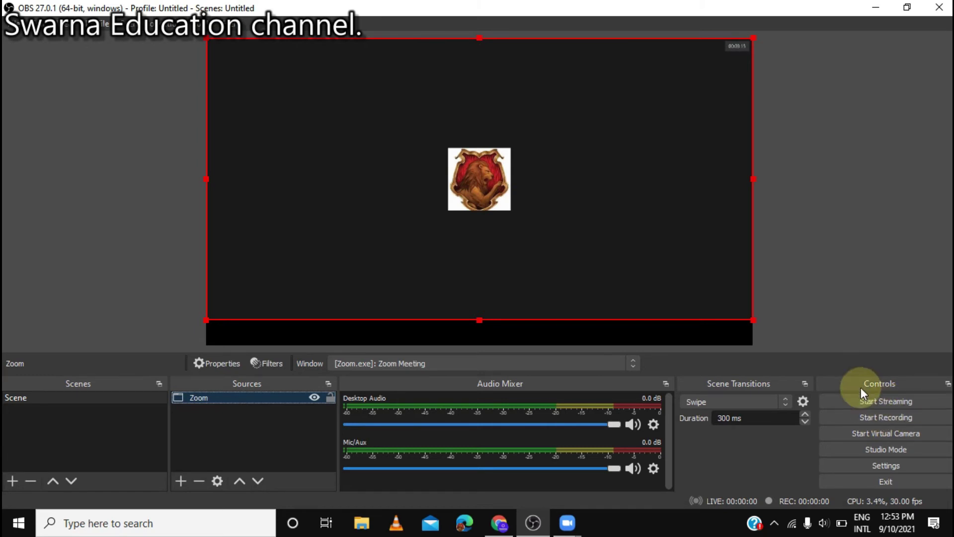
Step: Open the Stream settings of OBS Studio
{"action": "left_click", "coordinate": [877, 470]}
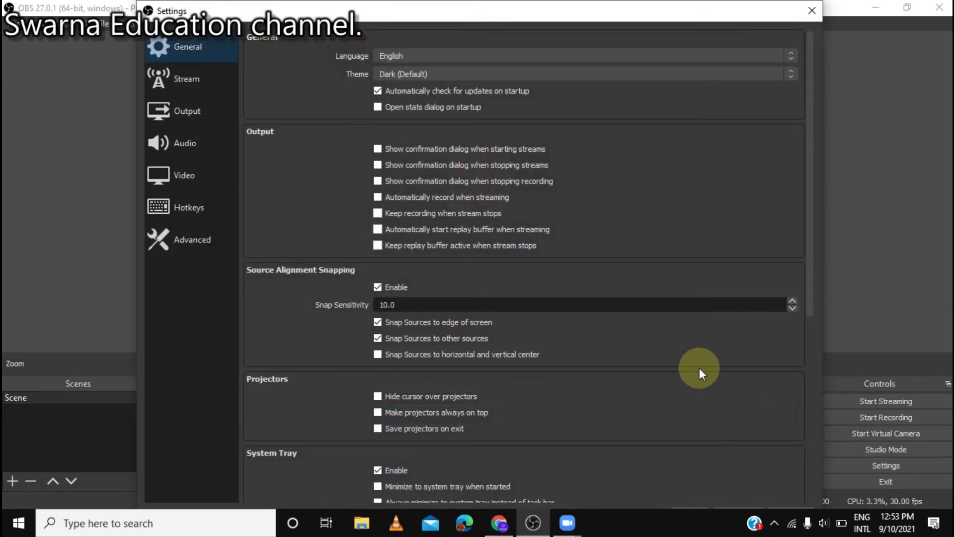
{"action": "left_click", "coordinate": [200, 87]}
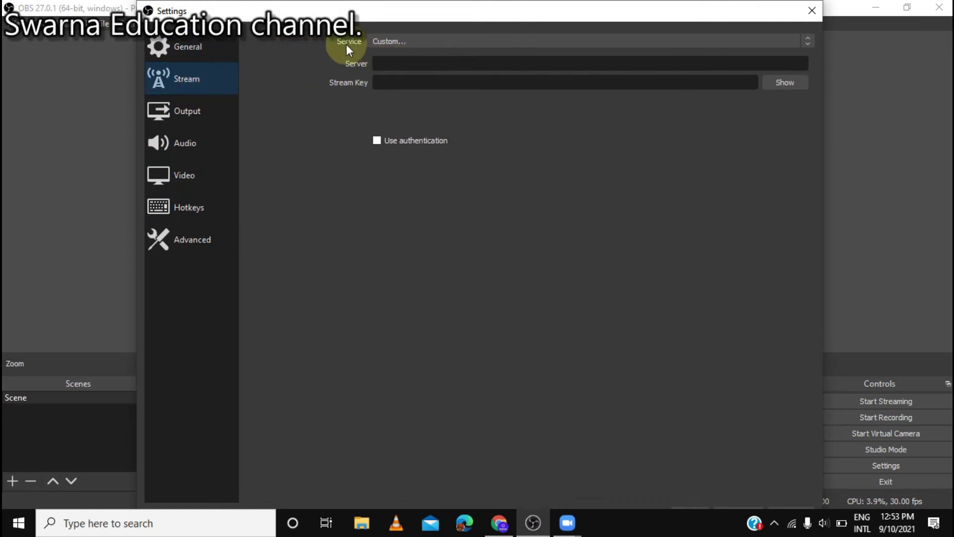
{"action": "left_click", "coordinate": [426, 43]}
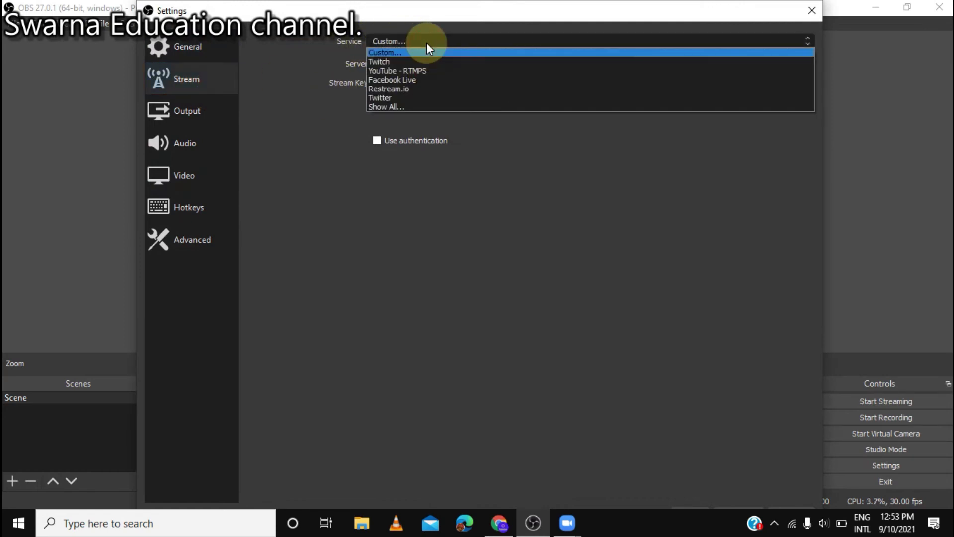
{"action": "left_click", "coordinate": [410, 80]}
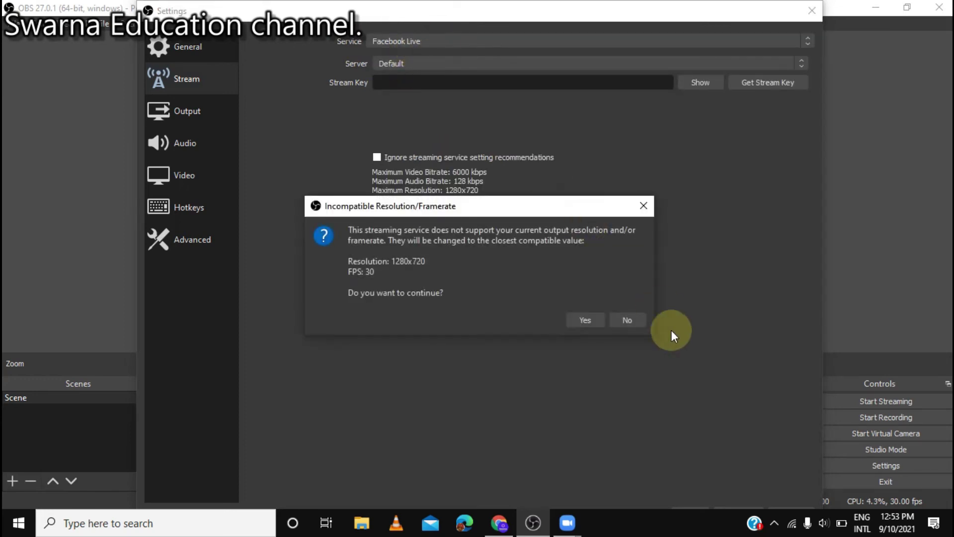
{"action": "left_click", "coordinate": [627, 321]}
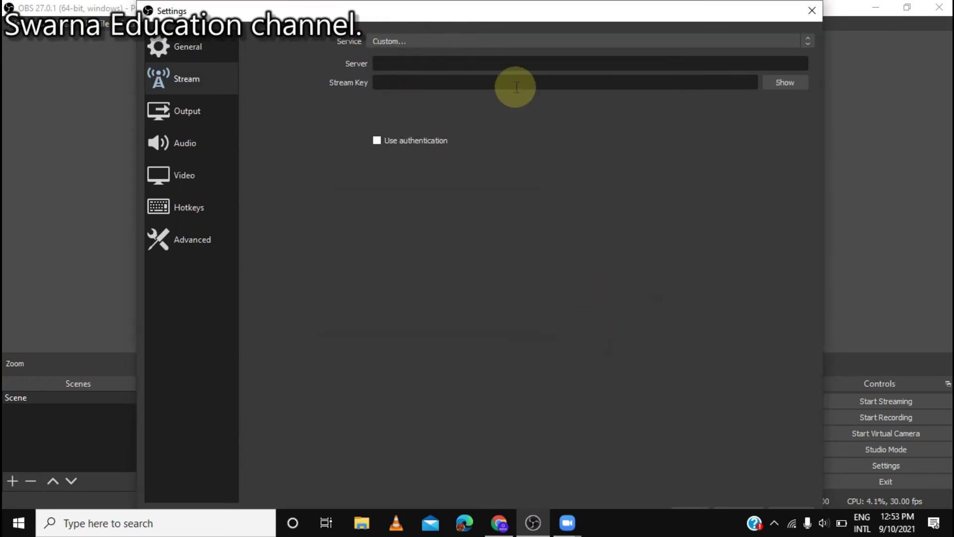
Step: Set the streaming service to YouTube - RTMPS
{"action": "left_click", "coordinate": [485, 41]}
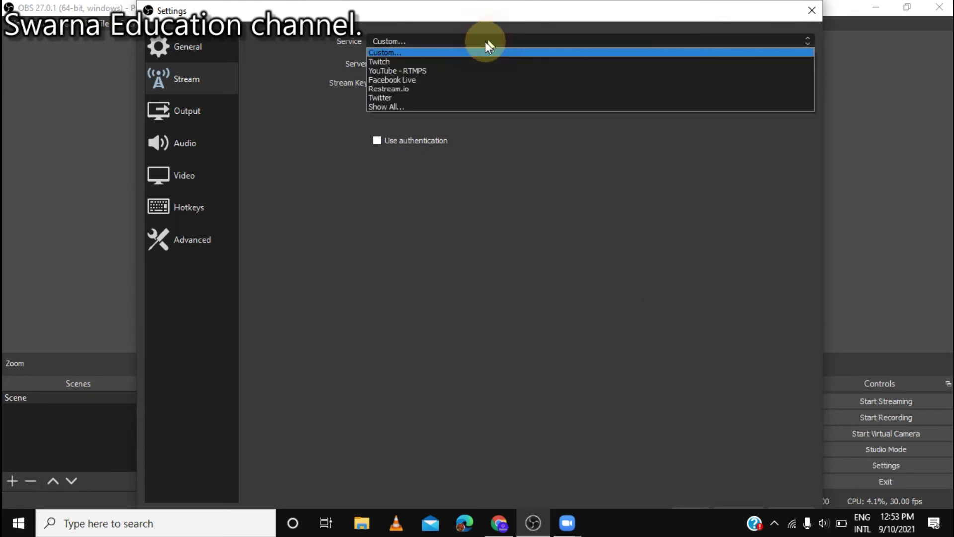
{"action": "left_click", "coordinate": [437, 70]}
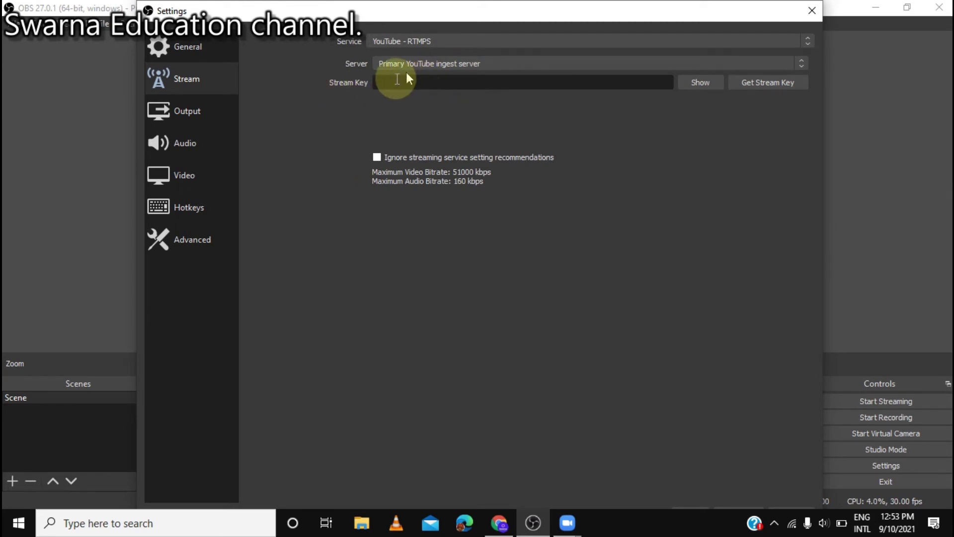
Step: Switch to YouTube Studio in Chrome and copy the stream key of the Trail live stream
{"action": "left_click", "coordinate": [498, 526]}
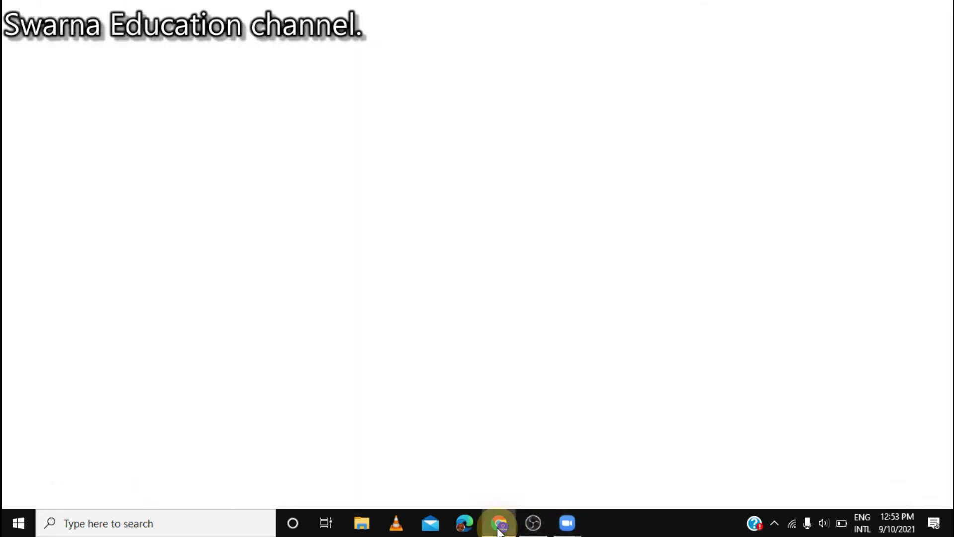
{"action": "scroll", "coordinate": [252, 386], "scroll_direction": "down", "scroll_amount": 2}
{"action": "scroll", "coordinate": [252, 384], "scroll_direction": "down", "scroll_amount": 1}
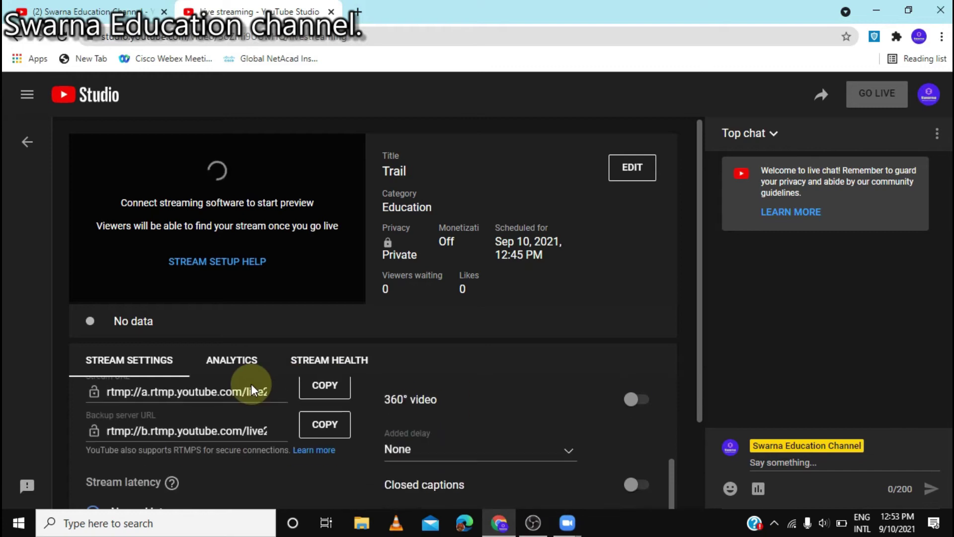
{"action": "scroll", "coordinate": [251, 384], "scroll_direction": "up", "scroll_amount": 3}
{"action": "scroll", "coordinate": [251, 384], "scroll_direction": "down", "scroll_amount": 1}
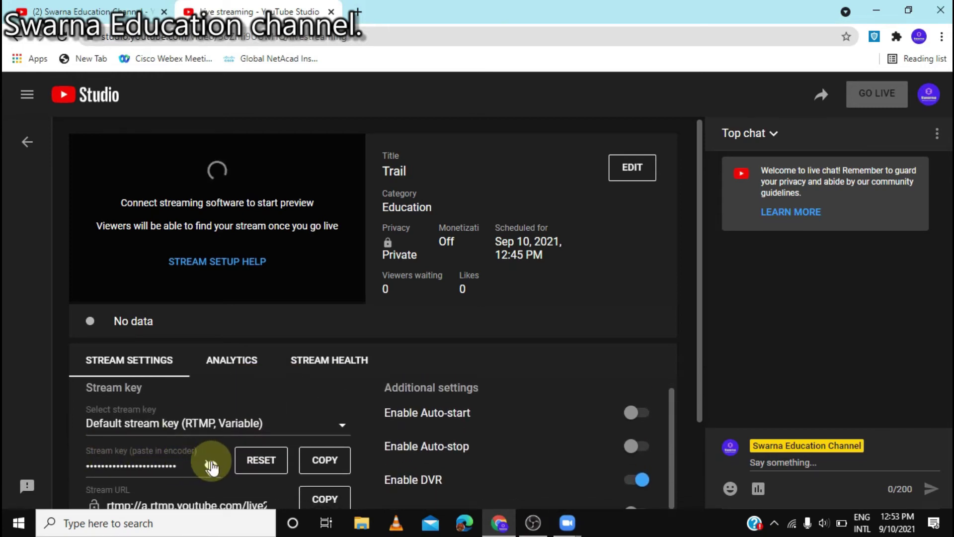
{"action": "left_click", "coordinate": [321, 463]}
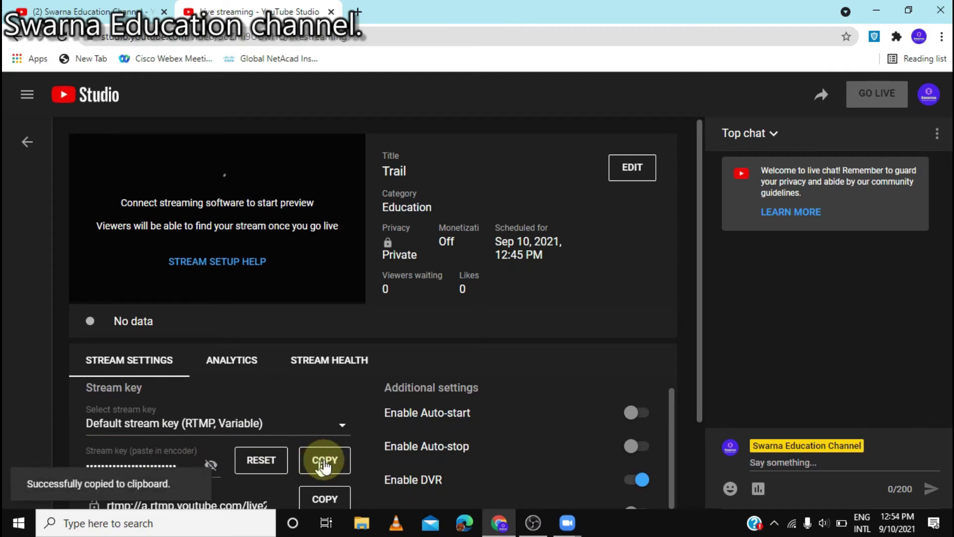
Step: Paste the stream key into the OBS Studio stream settings and close them, saving the changes
{"action": "left_click", "coordinate": [536, 526]}
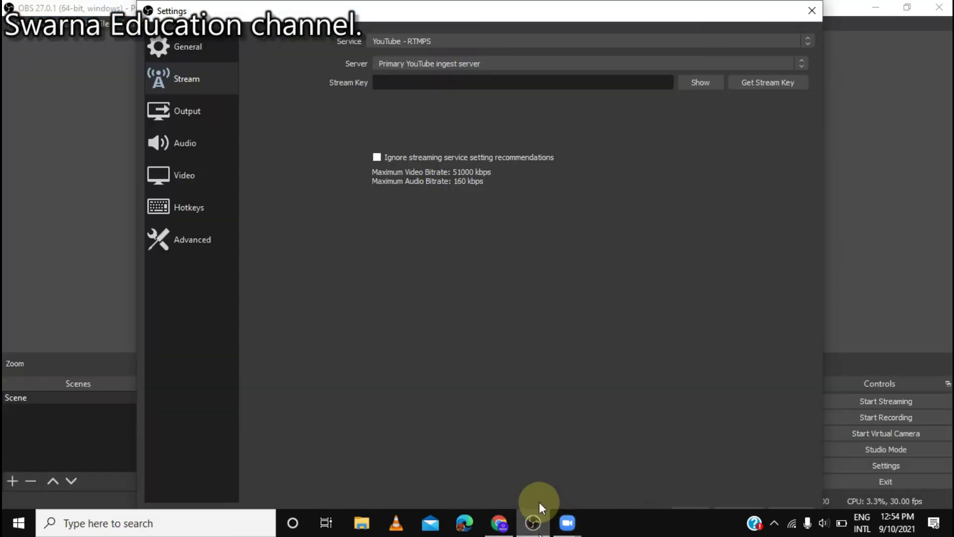
{"action": "right_click", "coordinate": [427, 80]}
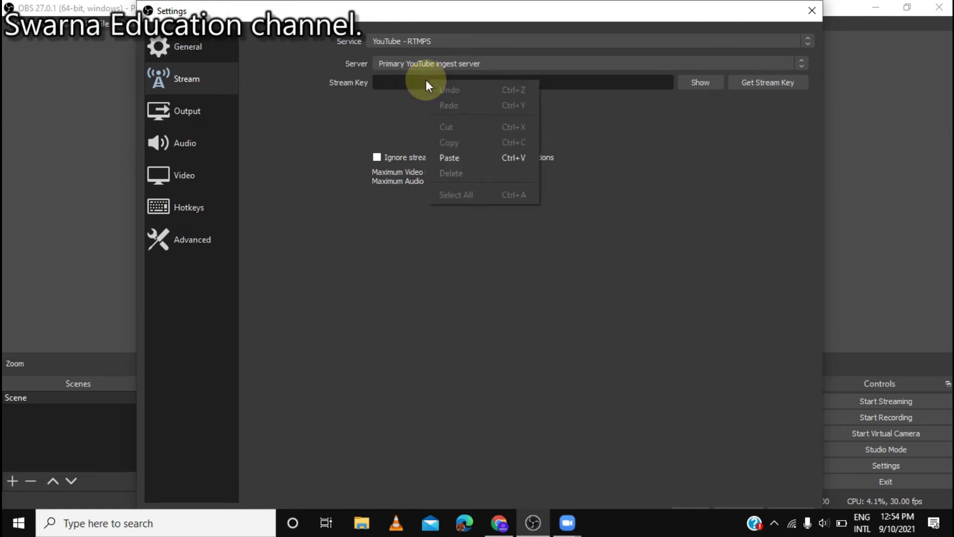
{"action": "left_click", "coordinate": [476, 157]}
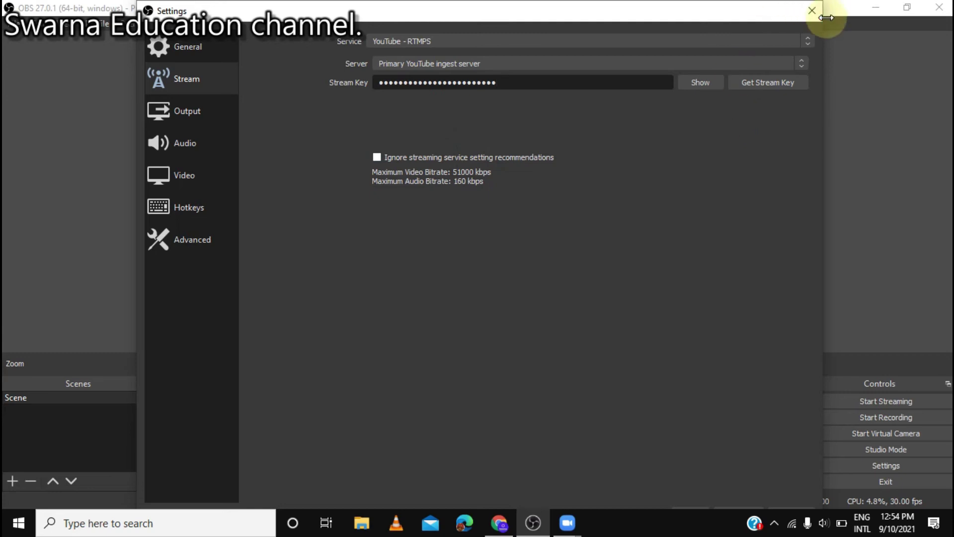
{"action": "left_click_drag", "start_coordinate": [688, 14], "coordinate": [607, 6]}
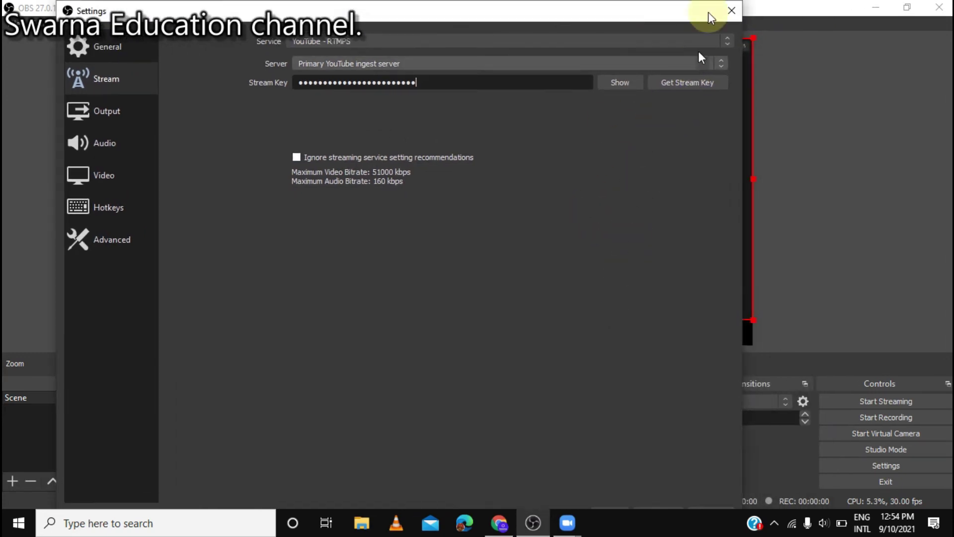
{"action": "left_click", "coordinate": [731, 11]}
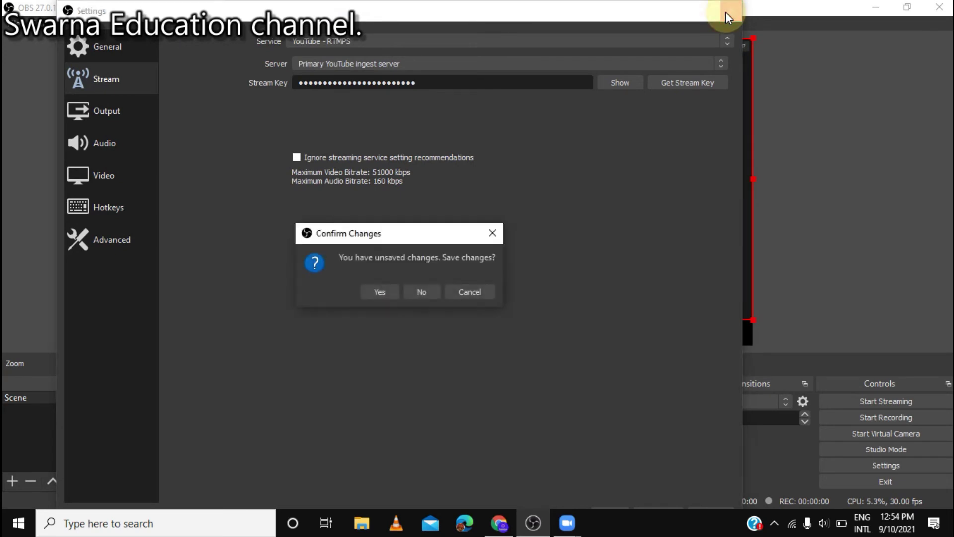
{"action": "left_click", "coordinate": [374, 292]}
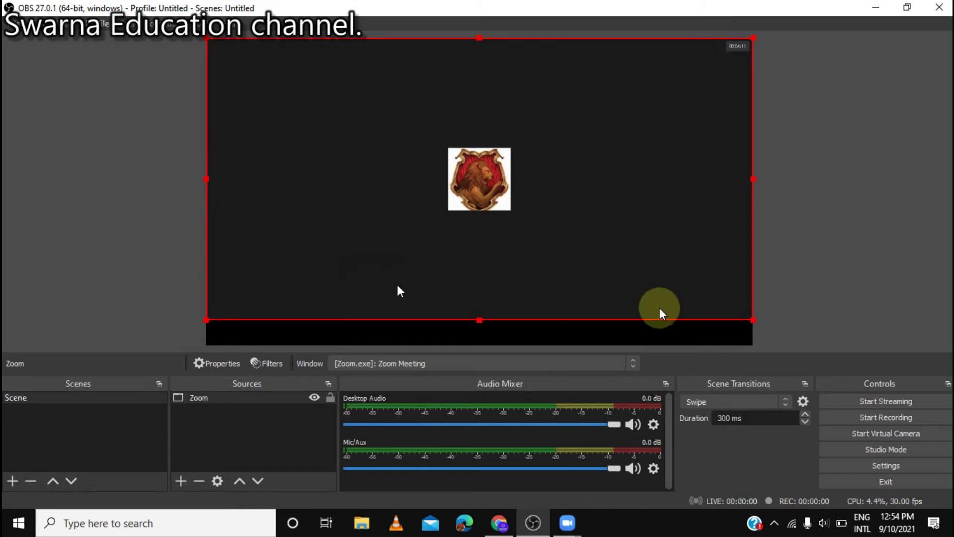
Step: Review the YouTube Studio stream page and the Zoom meeting window, and return to OBS Studio
{"action": "left_click", "coordinate": [490, 531]}
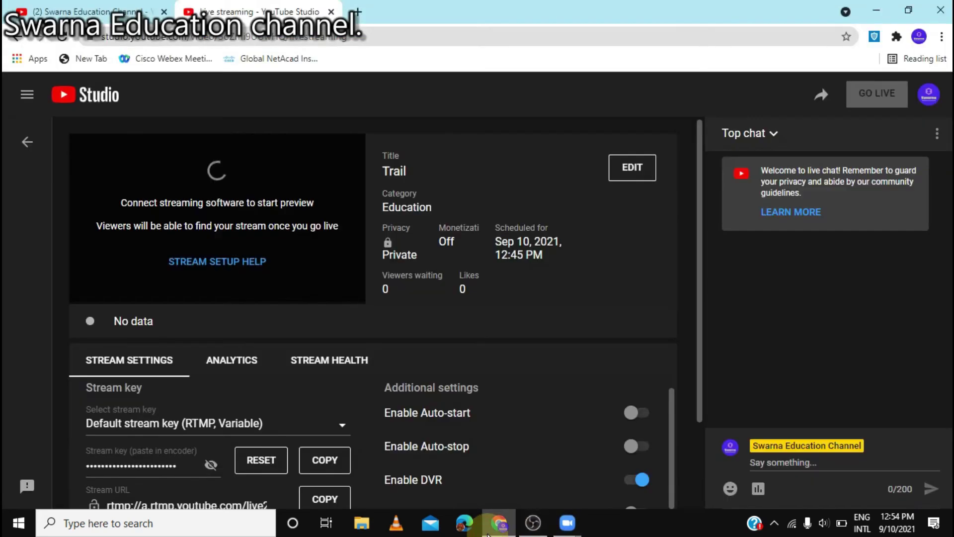
{"action": "scroll", "coordinate": [392, 385], "scroll_direction": "down", "scroll_amount": 3}
{"action": "scroll", "coordinate": [390, 380], "scroll_direction": "up", "scroll_amount": 3}
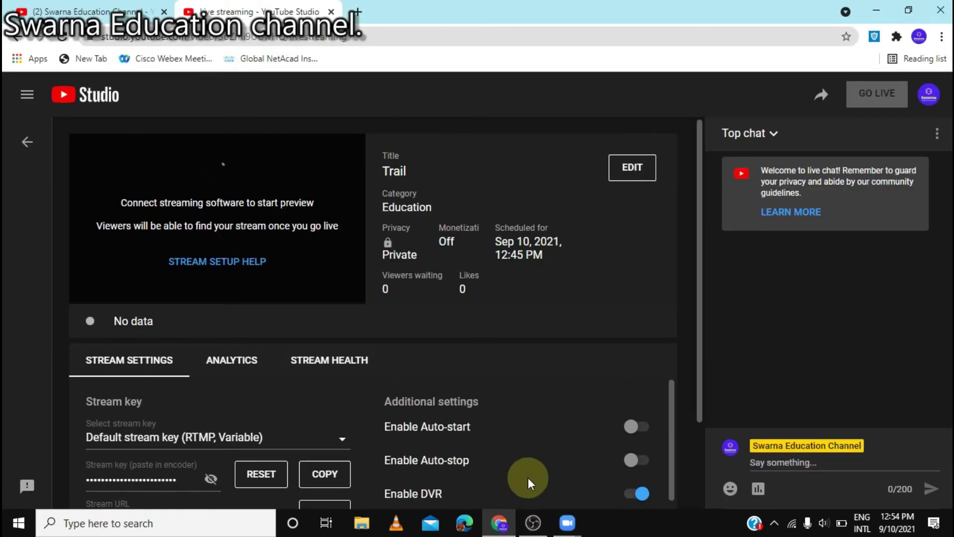
{"action": "mouse_move", "coordinate": [567, 523]}
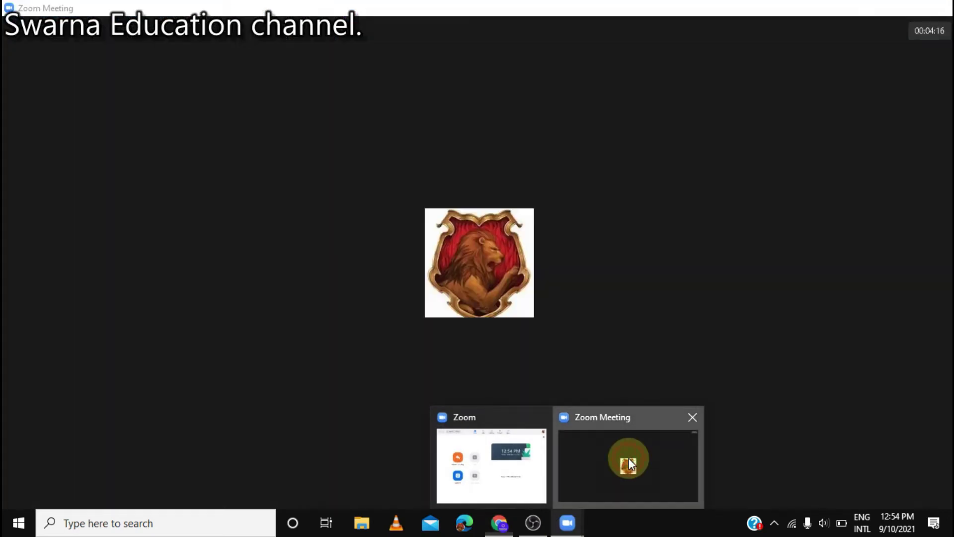
{"action": "left_click", "coordinate": [628, 457]}
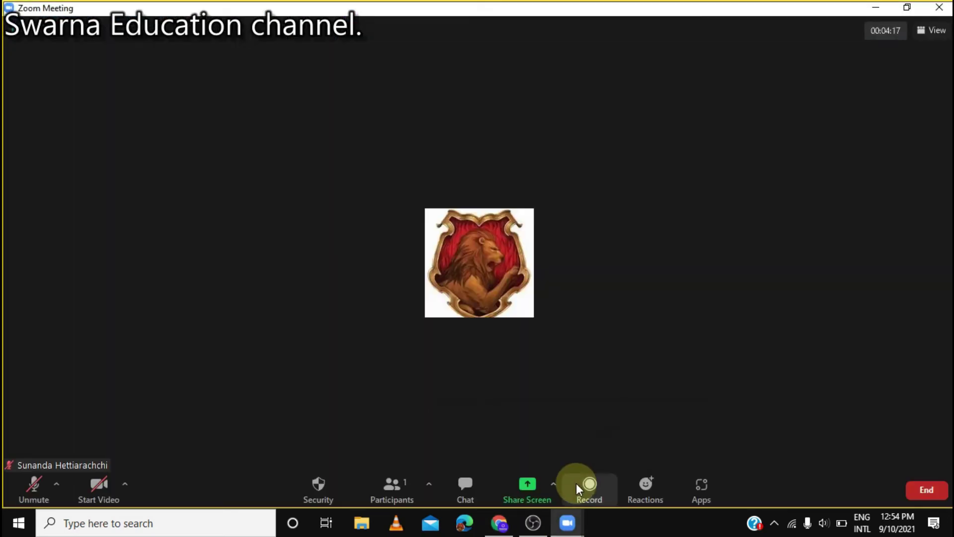
{"action": "left_click", "coordinate": [533, 523]}
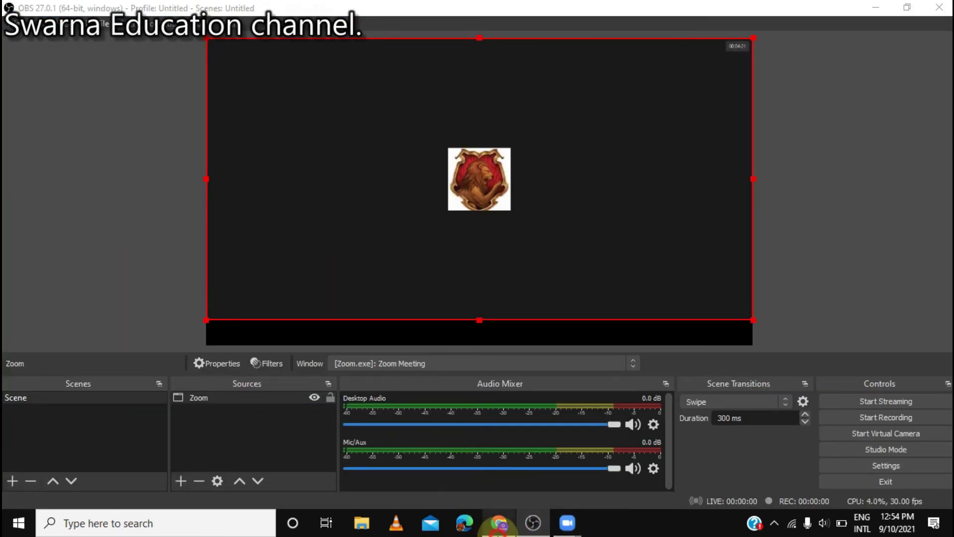
Step: Switch to YouTube Studio in Chrome and look through the stream settings of the Trail live stream
{"action": "left_click", "coordinate": [499, 523]}
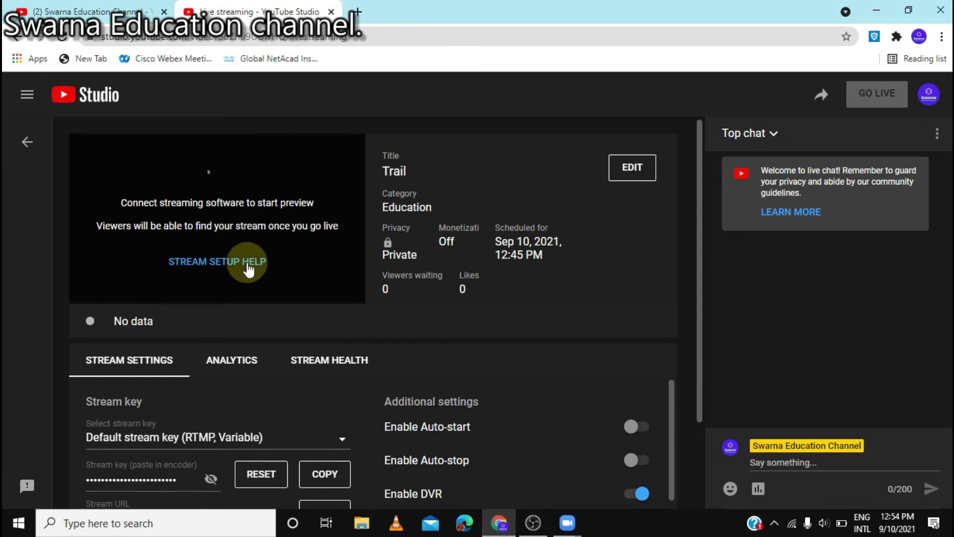
{"action": "scroll", "coordinate": [266, 378], "scroll_direction": "down", "scroll_amount": 2}
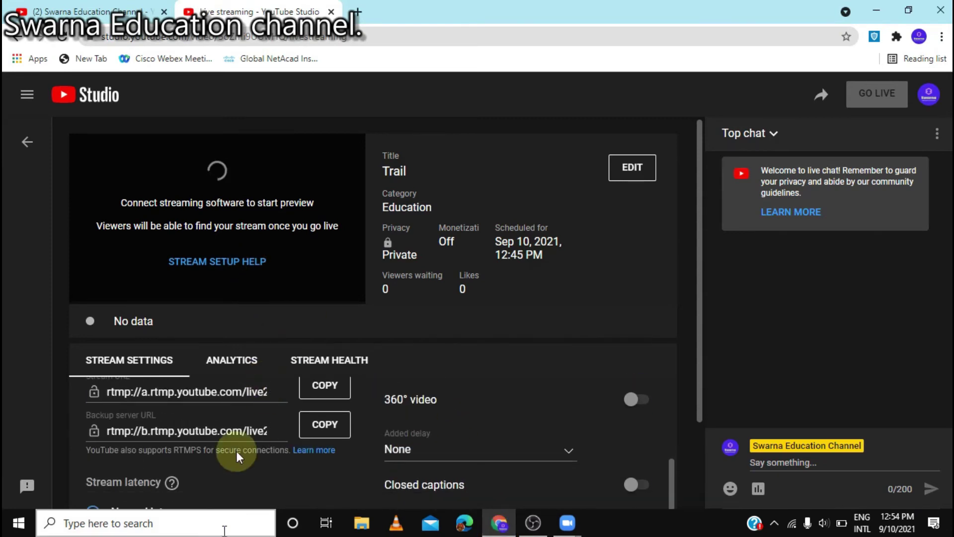
{"action": "scroll", "coordinate": [239, 447], "scroll_direction": "up", "scroll_amount": 2}
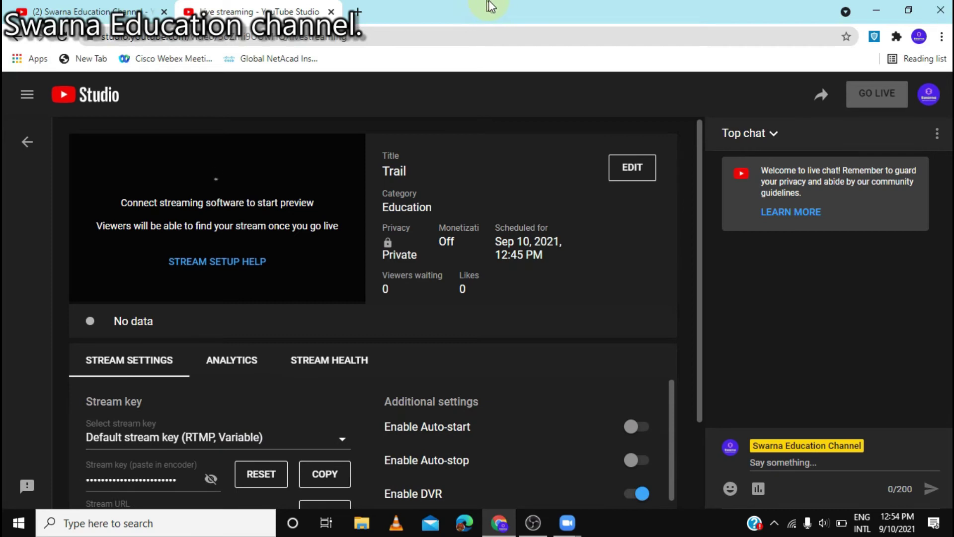
{"action": "mouse_move", "coordinate": [459, 6]}
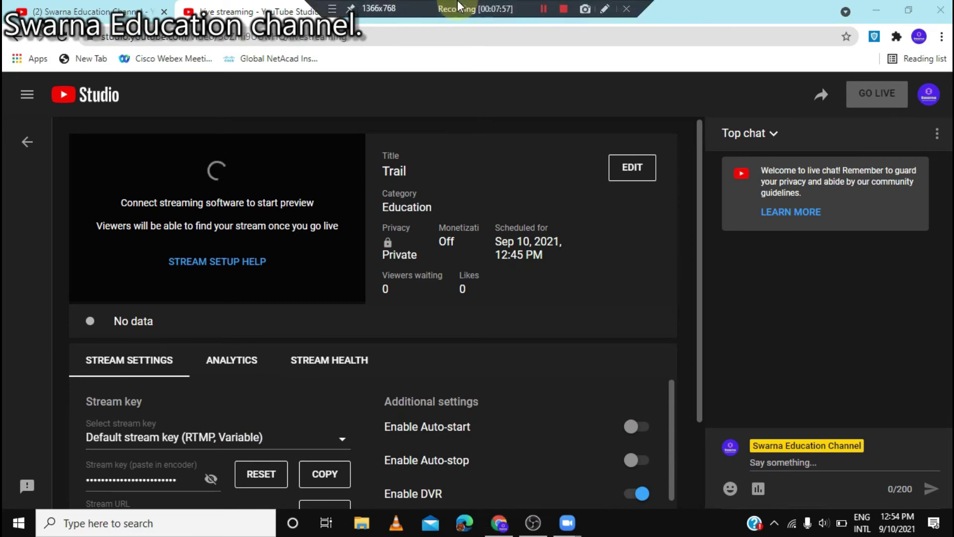
{"action": "left_click", "coordinate": [544, 9]}
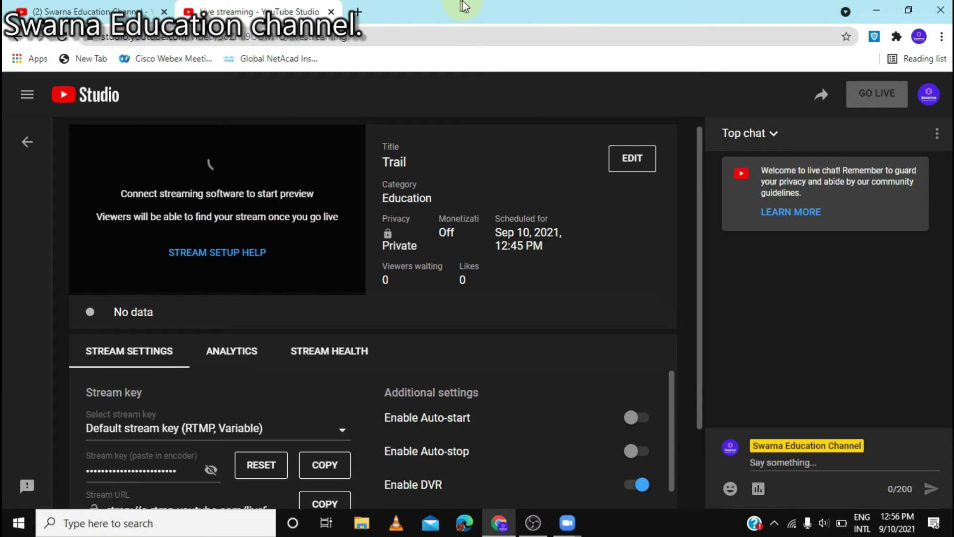
{"action": "mouse_move", "coordinate": [463, 6]}
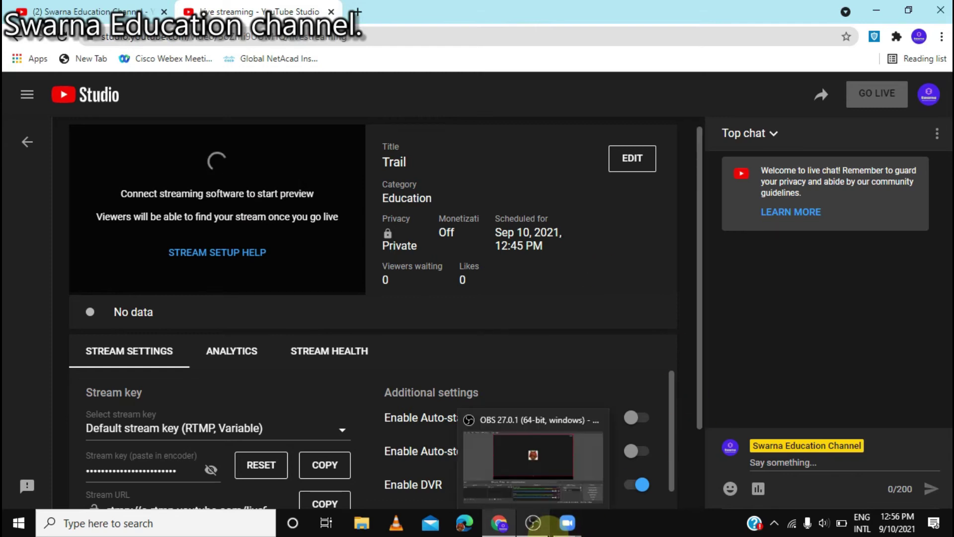
Step: Switch to OBS Studio and view the advanced audio properties for Desktop Audio and Mic/Aux
{"action": "left_click", "coordinate": [541, 526]}
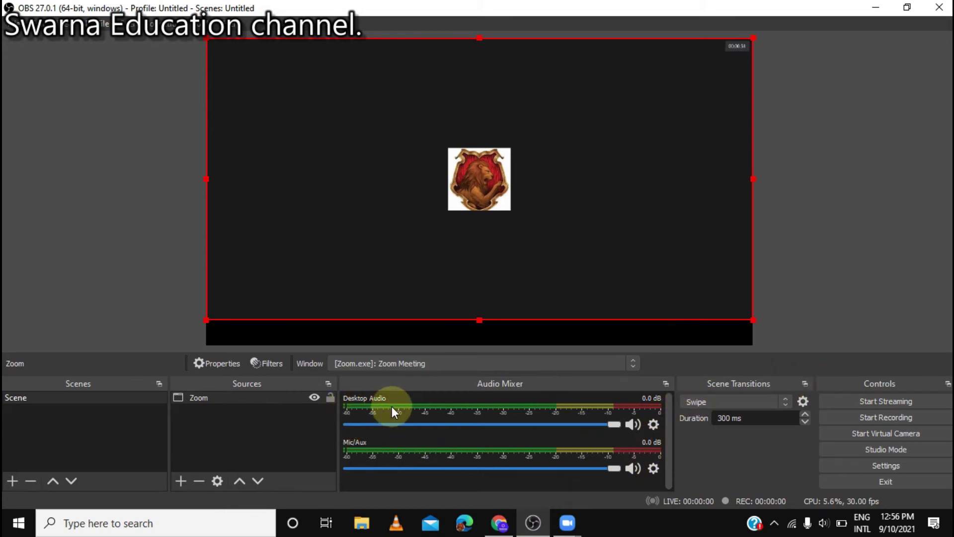
{"action": "left_click", "coordinate": [654, 425]}
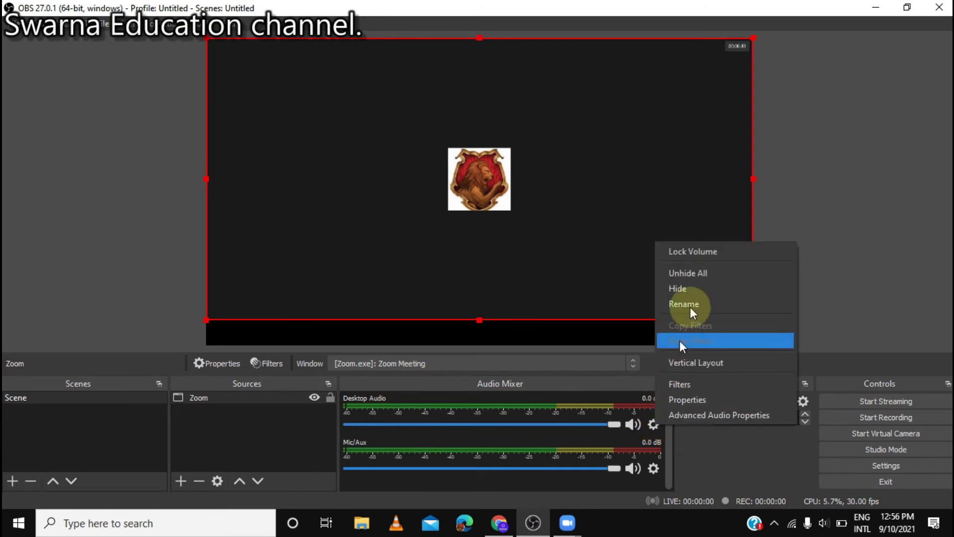
{"action": "left_click", "coordinate": [725, 466]}
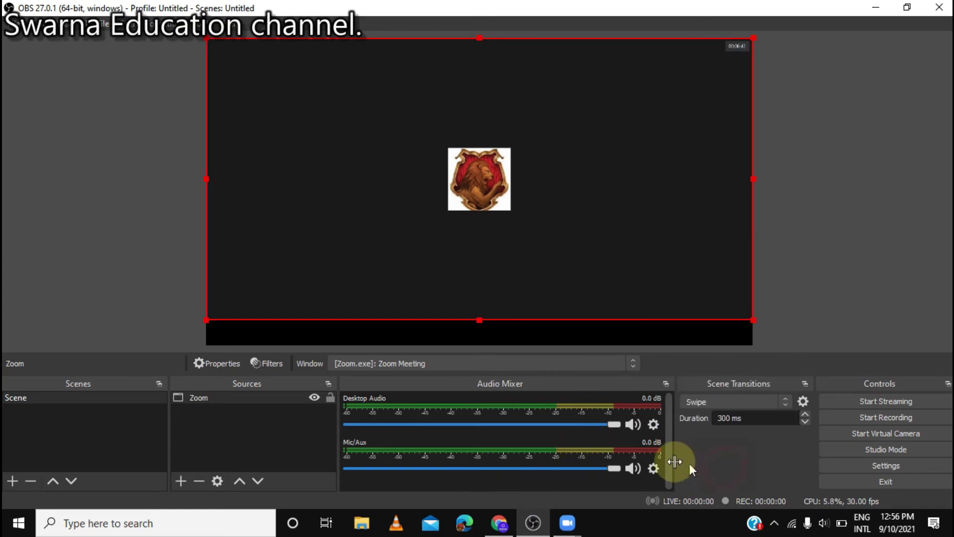
{"action": "left_click", "coordinate": [649, 467]}
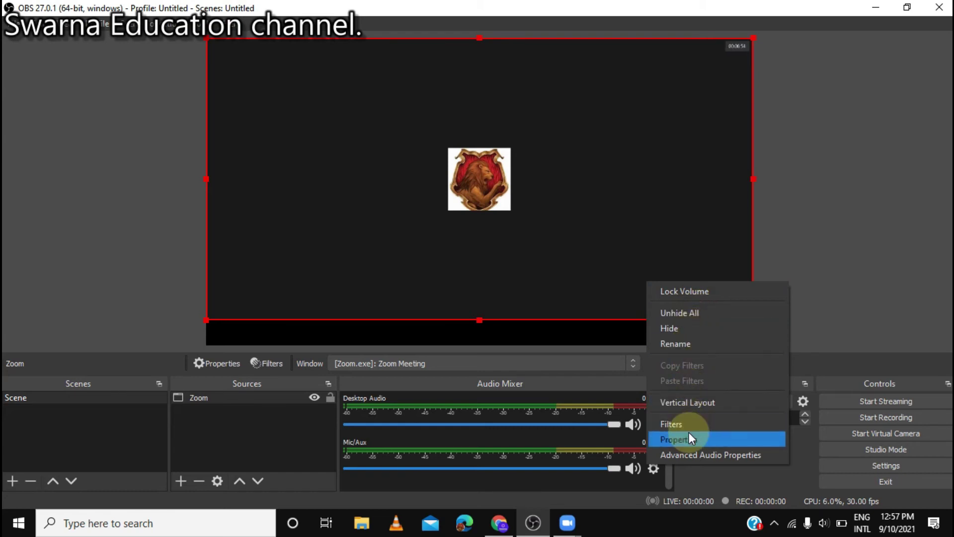
{"action": "left_click", "coordinate": [692, 463]}
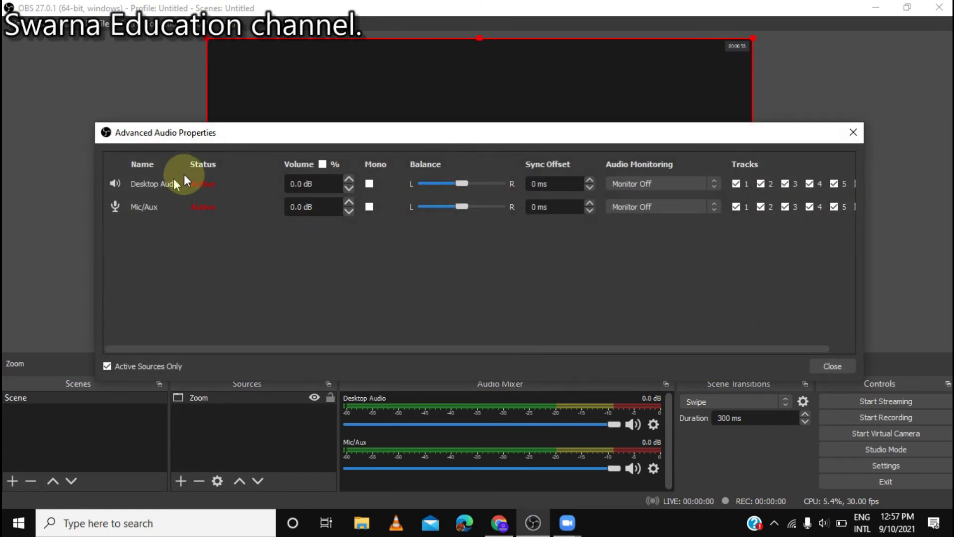
{"action": "left_click", "coordinate": [852, 131]}
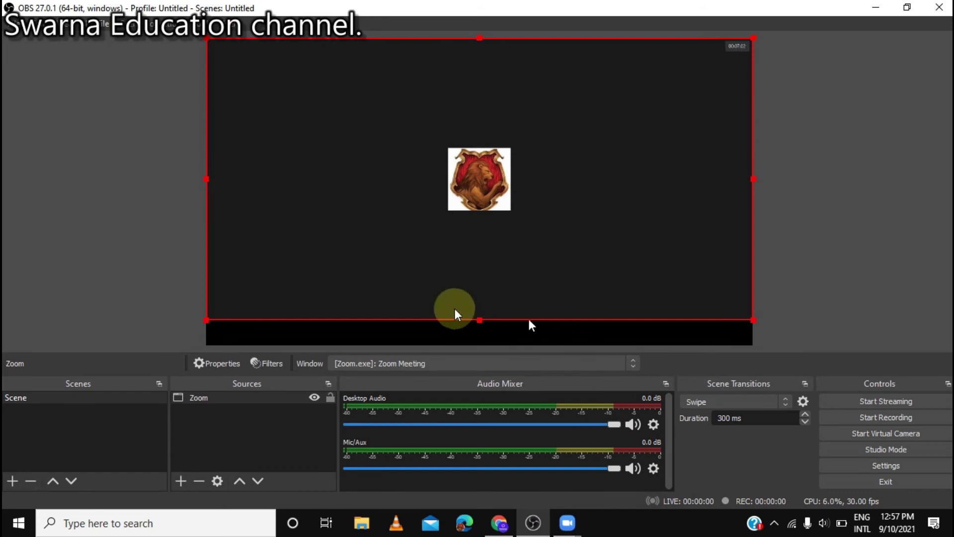
Step: Enlarge the Zoom source in the preview beyond the canvas edge and scale it back to the canvas width
{"action": "left_click_drag", "start_coordinate": [480, 320], "coordinate": [481, 361]}
{"action": "left_click", "coordinate": [481, 362]}
{"action": "left_click", "coordinate": [464, 312]}
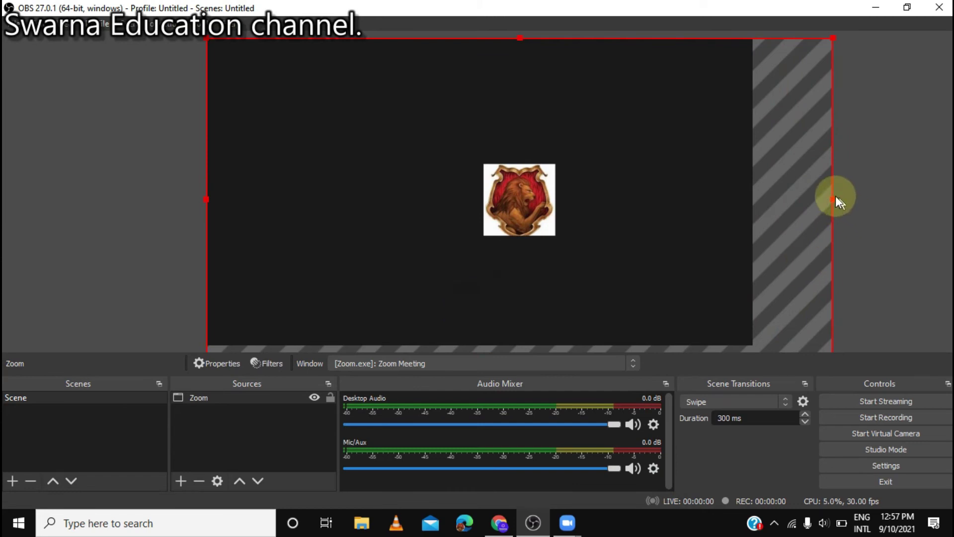
{"action": "left_click_drag", "start_coordinate": [833, 198], "coordinate": [756, 177]}
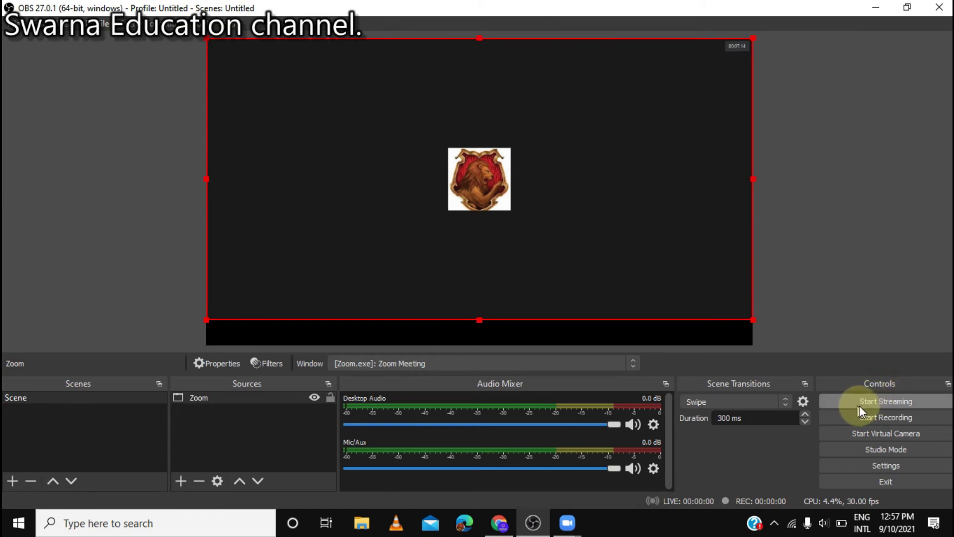
Step: Start streaming from OBS Studio and switch to YouTube Studio in Chrome to check the Trail stream's connection
{"action": "left_click", "coordinate": [888, 404]}
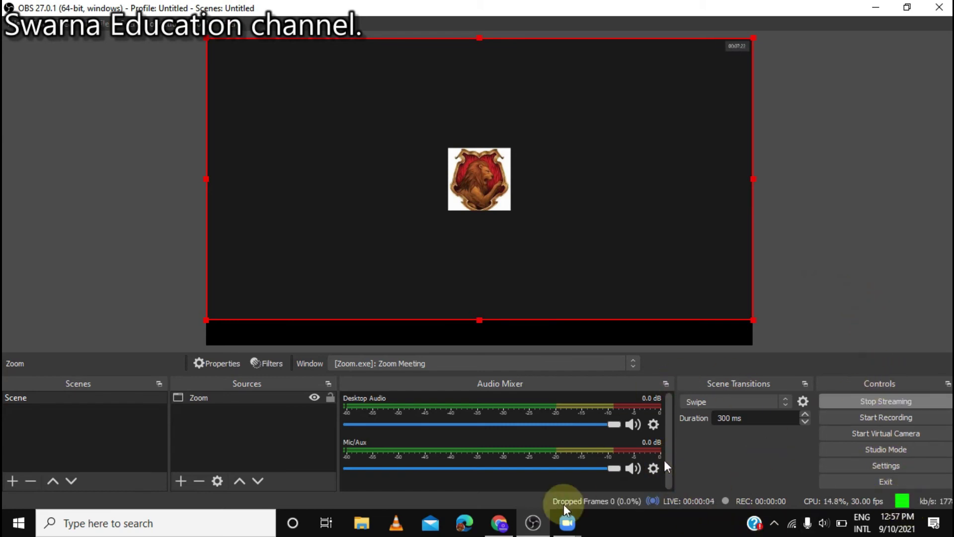
{"action": "left_click", "coordinate": [498, 524]}
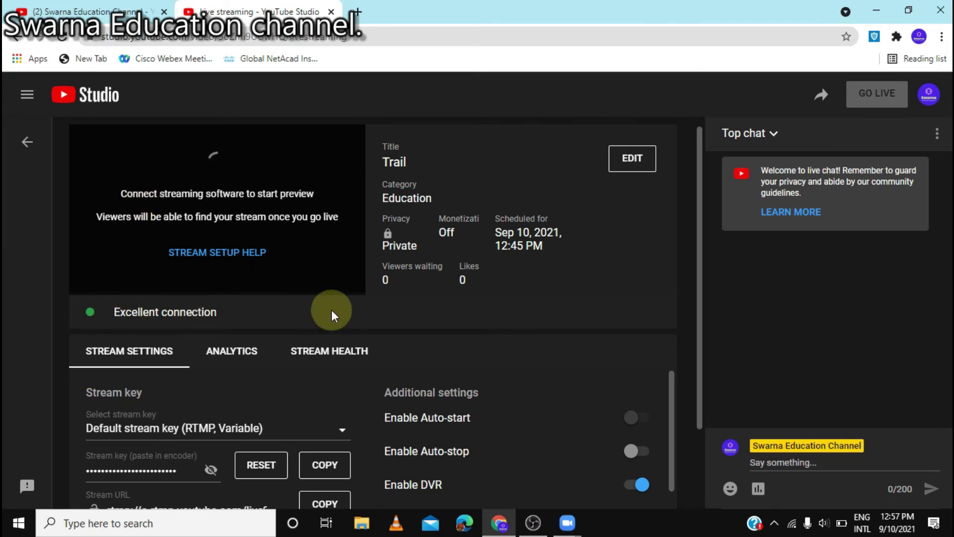
{"action": "scroll", "coordinate": [332, 312], "scroll_direction": "down", "scroll_amount": 2}
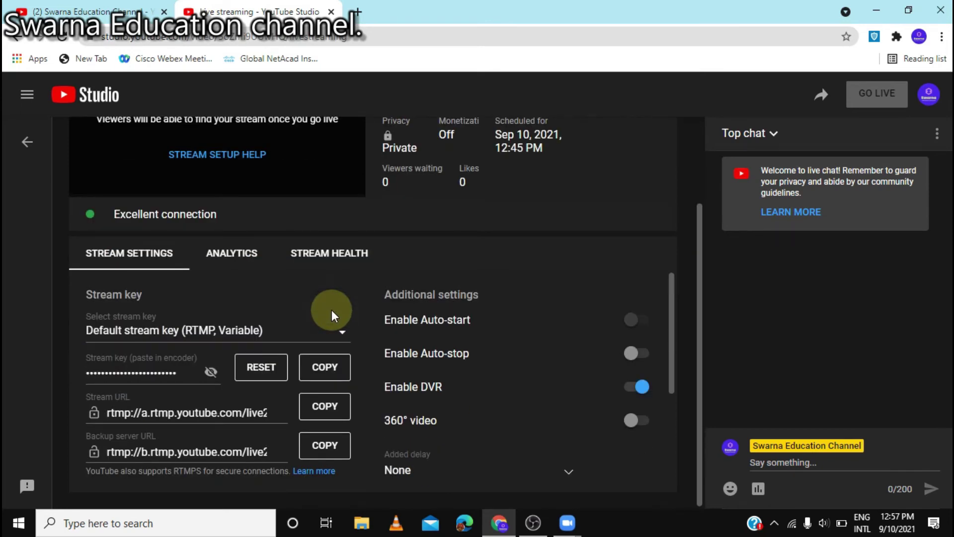
{"action": "scroll", "coordinate": [332, 310], "scroll_direction": "up", "scroll_amount": 2}
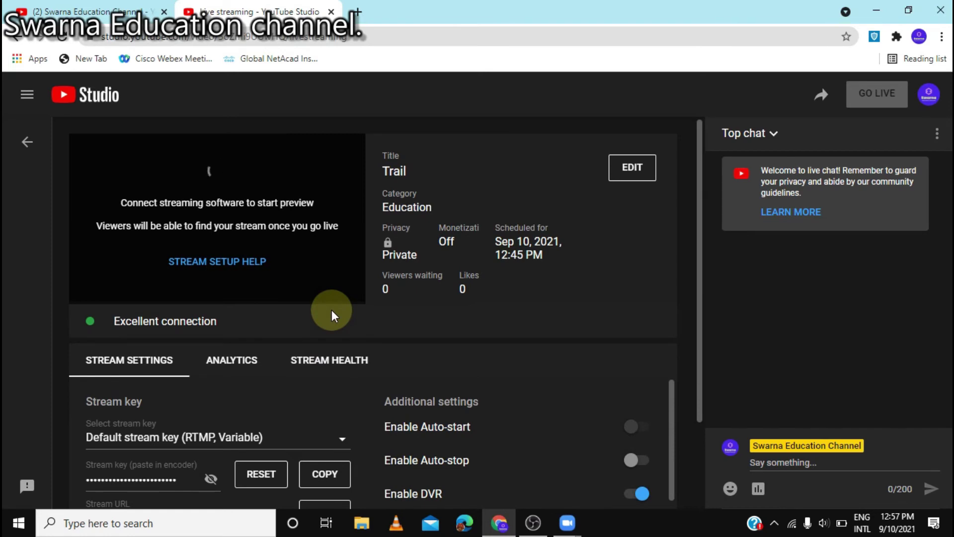
Step: Examine the Trail stream's additional settings and its stream health messages, and return to the stream settings
{"action": "scroll", "coordinate": [332, 316], "scroll_direction": "down", "scroll_amount": 1}
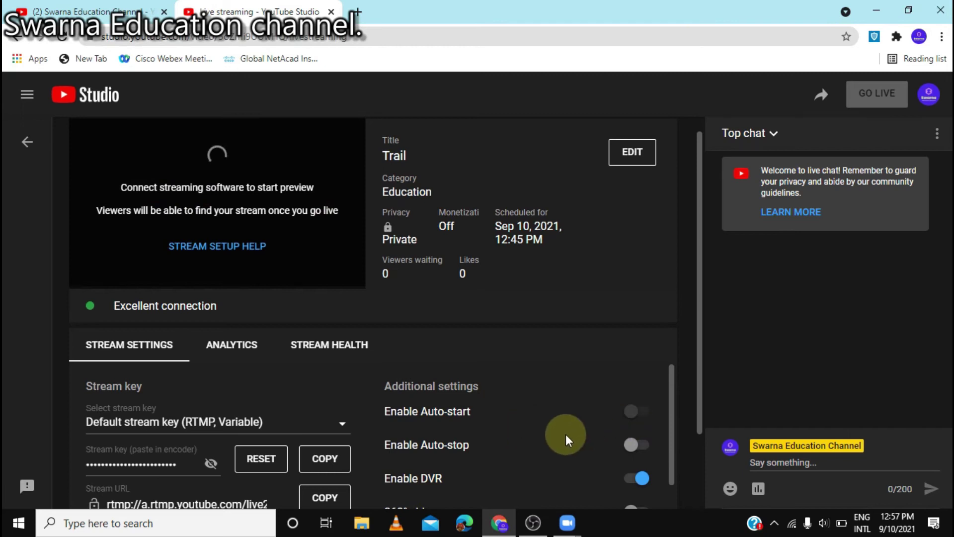
{"action": "scroll", "coordinate": [566, 434], "scroll_direction": "down", "scroll_amount": 2}
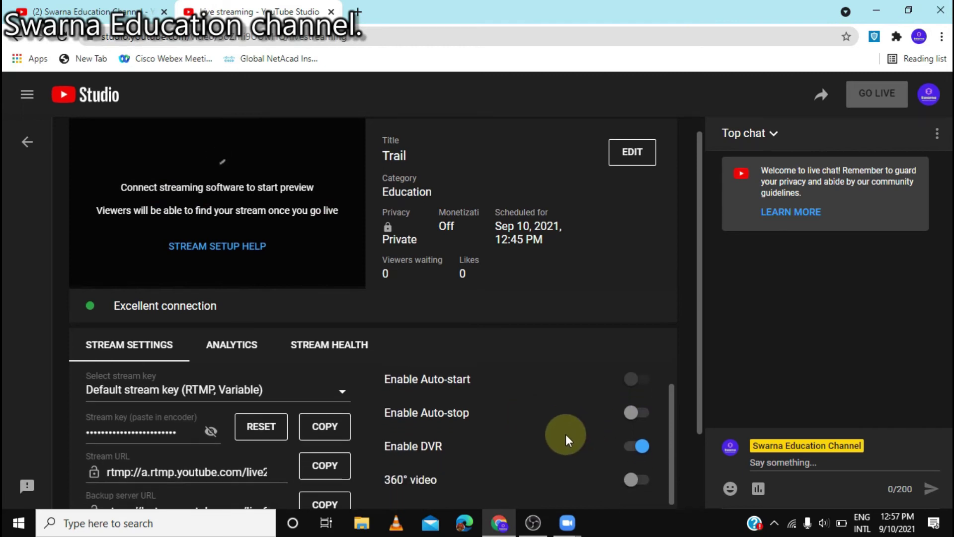
{"action": "scroll", "coordinate": [565, 433], "scroll_direction": "down", "scroll_amount": 1}
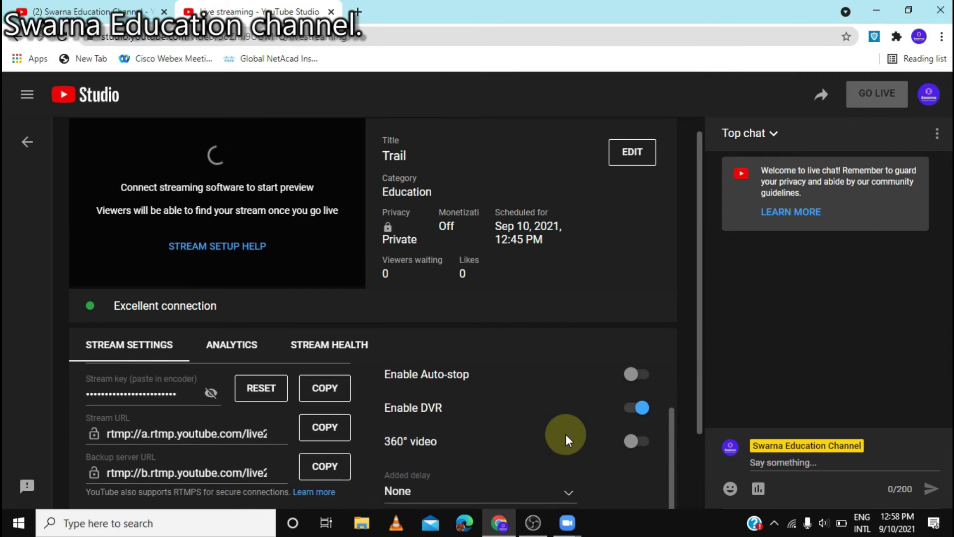
{"action": "scroll", "coordinate": [565, 434], "scroll_direction": "down", "scroll_amount": 1}
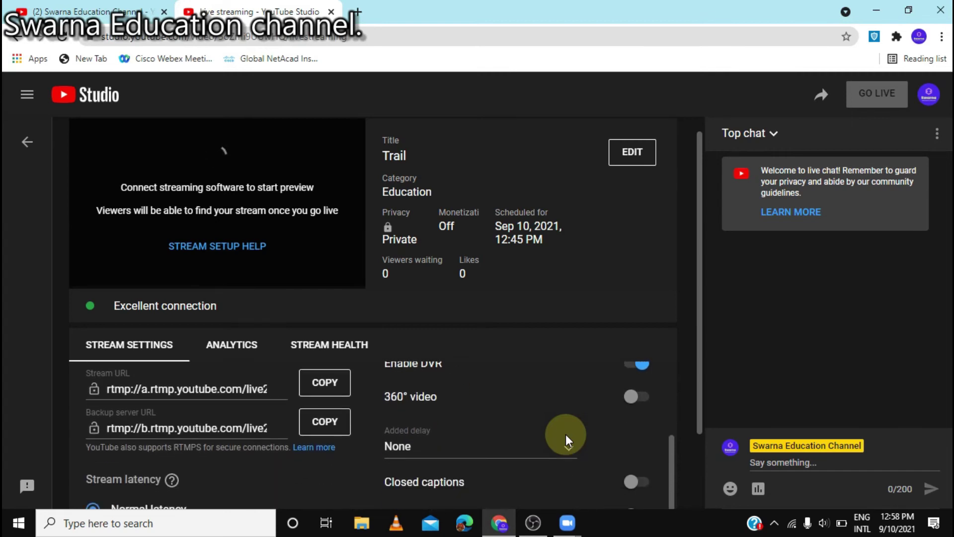
{"action": "scroll", "coordinate": [567, 440], "scroll_direction": "down", "scroll_amount": 1}
{"action": "scroll", "coordinate": [567, 441], "scroll_direction": "up", "scroll_amount": 1}
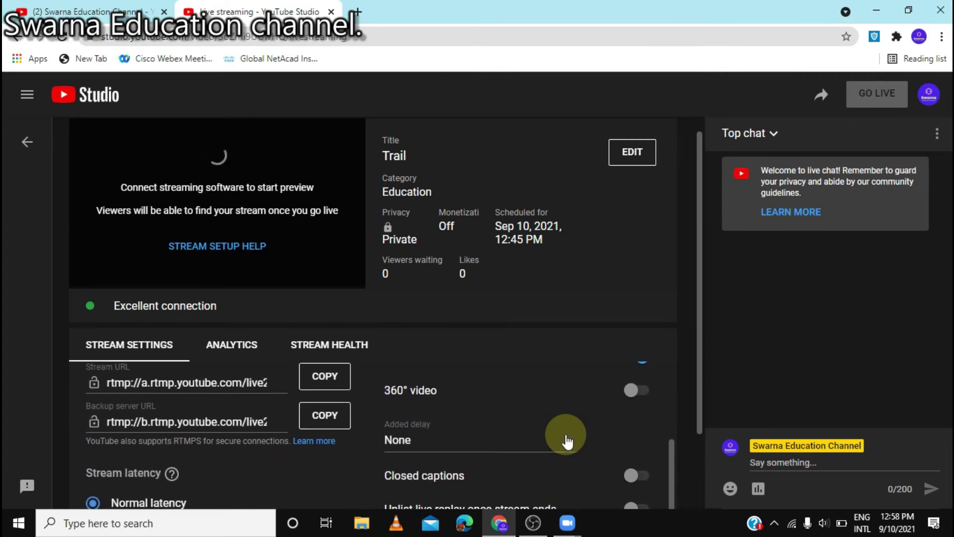
{"action": "scroll", "coordinate": [413, 392], "scroll_direction": "up", "scroll_amount": 3}
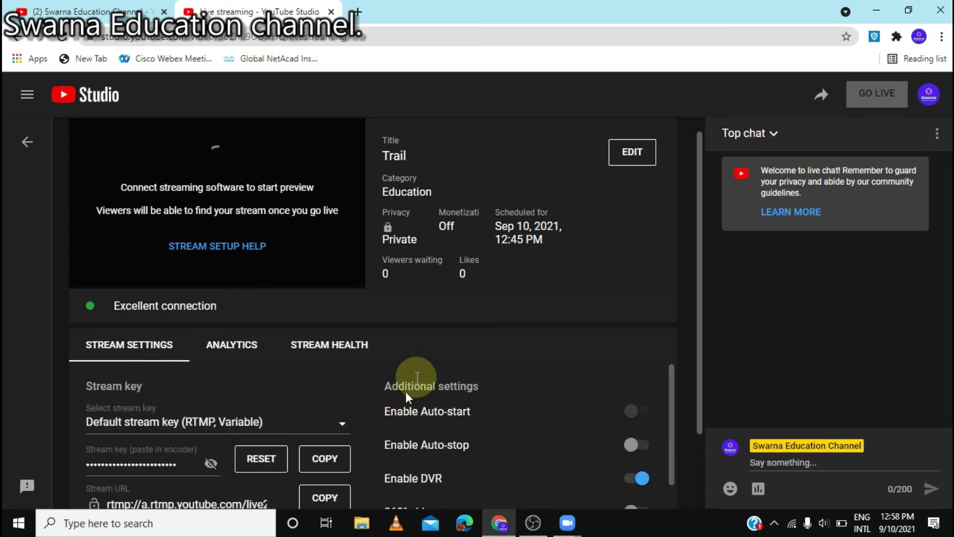
{"action": "scroll", "coordinate": [417, 381], "scroll_direction": "up", "scroll_amount": 1}
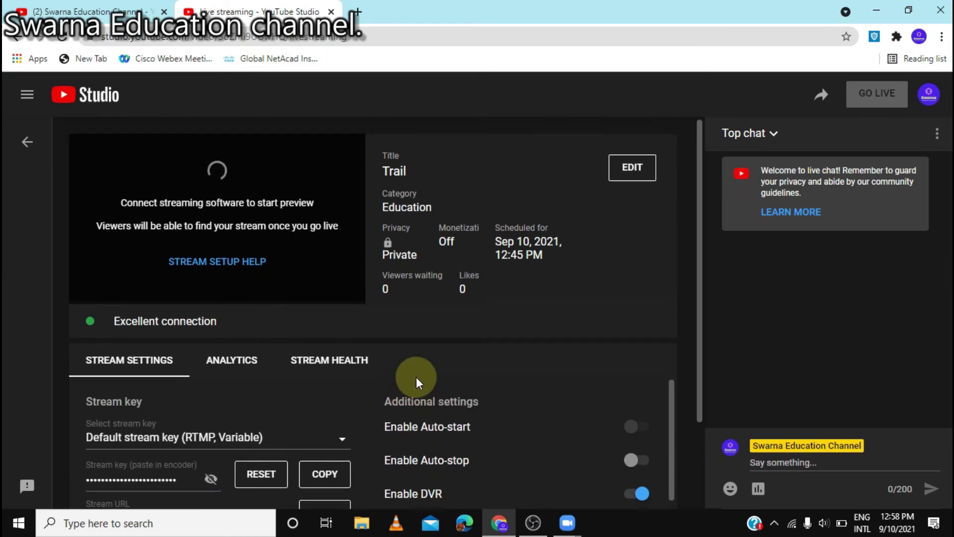
{"action": "left_click", "coordinate": [358, 366]}
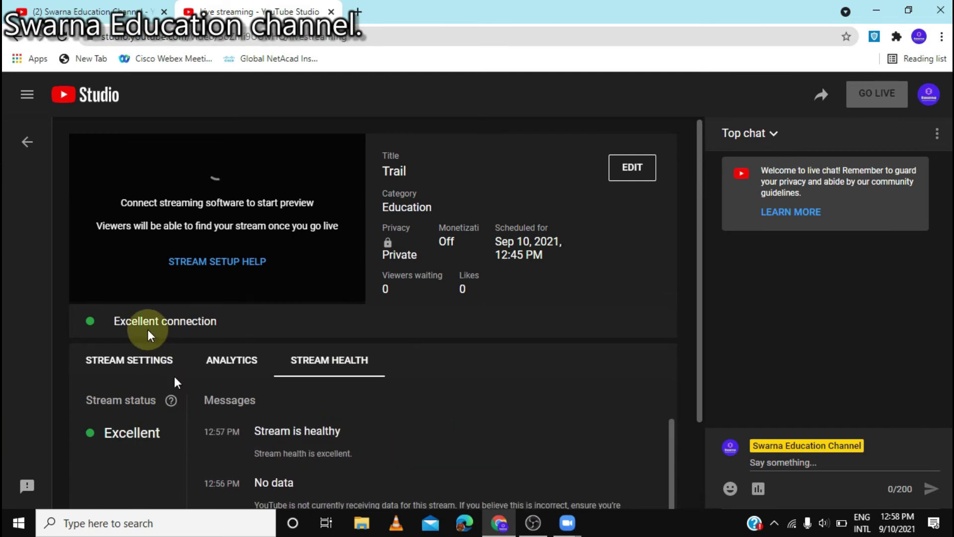
{"action": "left_click", "coordinate": [125, 358]}
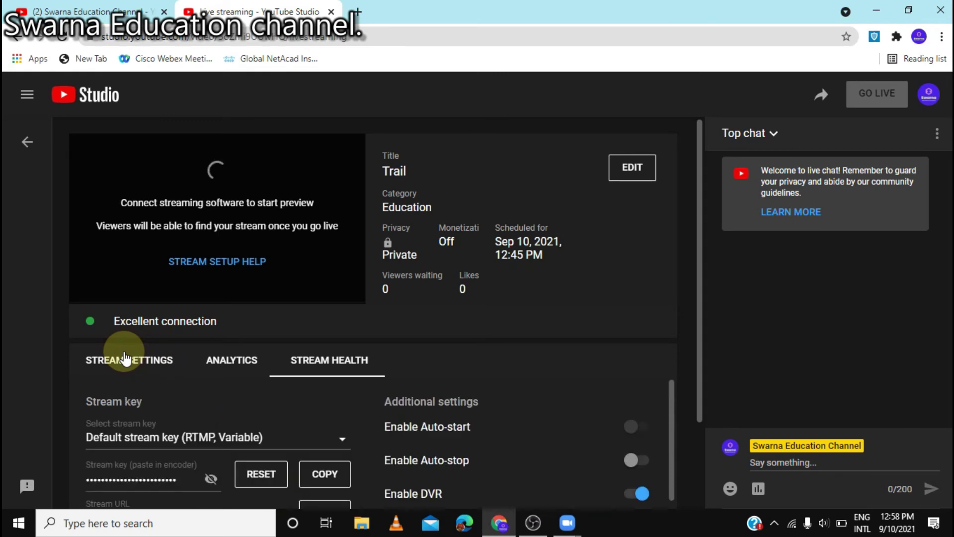
Step: Copy the Trail livestream's video link for sharing and close the sharing dialog
{"action": "left_click", "coordinate": [822, 102]}
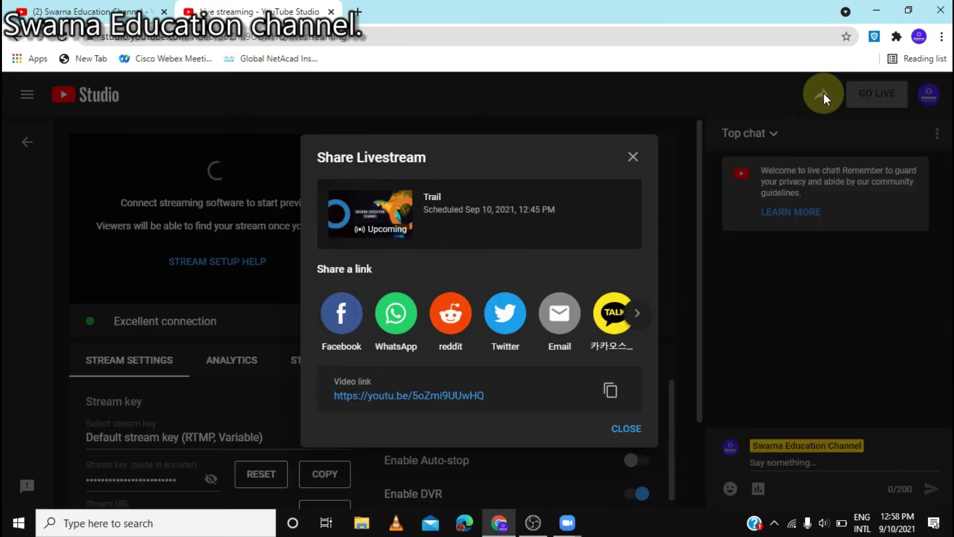
{"action": "left_click", "coordinate": [608, 392]}
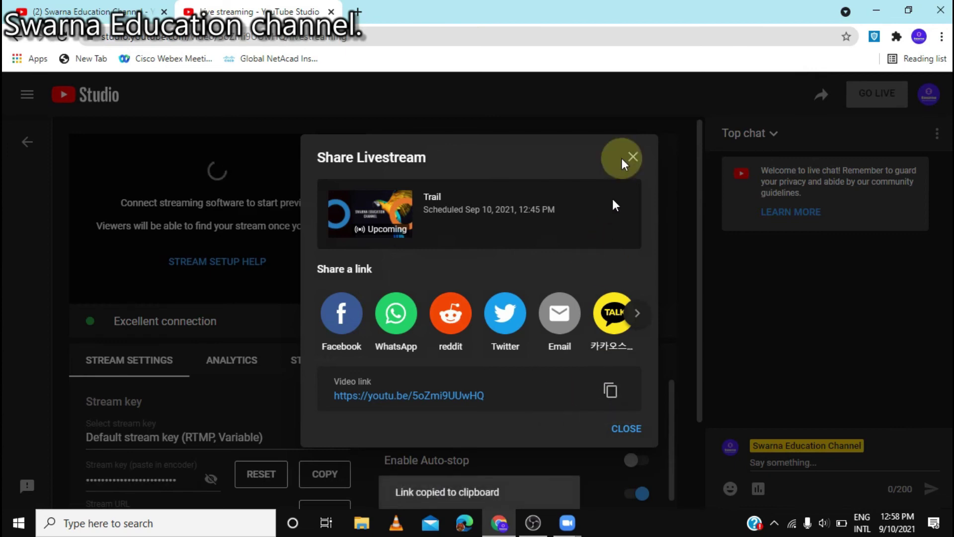
{"action": "left_click", "coordinate": [628, 157]}
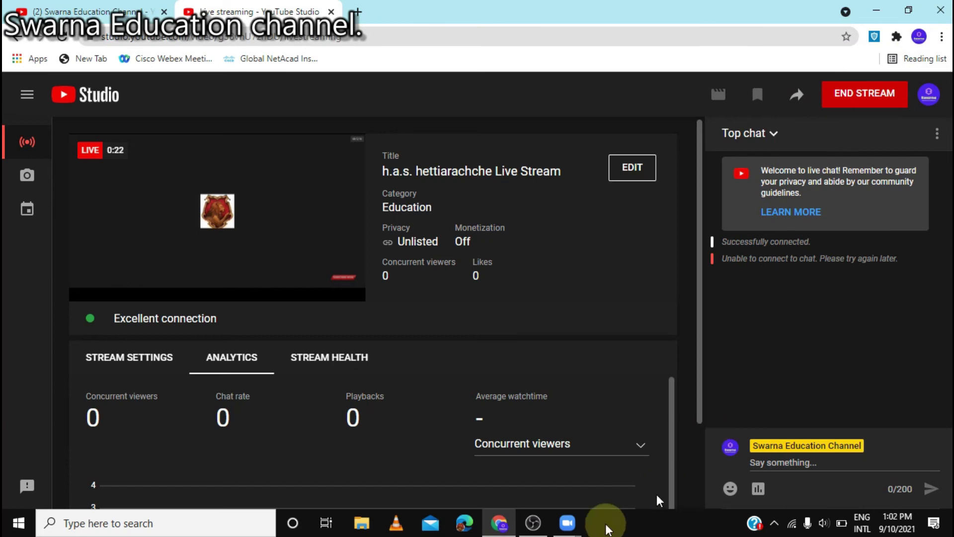
Step: Check the streaming controls in OBS Studio and return to YouTube Studio to review the running live stream's settings
{"action": "left_click", "coordinate": [533, 523]}
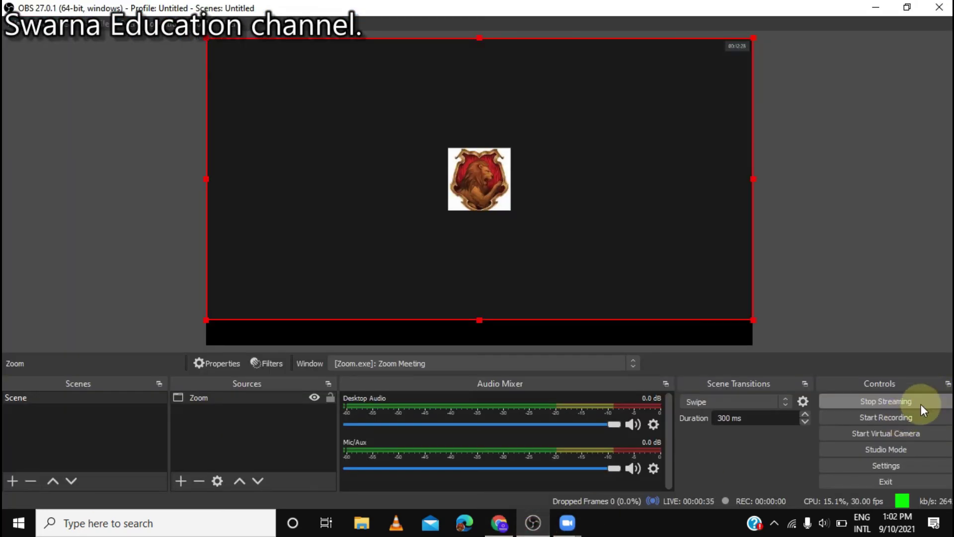
{"action": "left_click", "coordinate": [499, 522]}
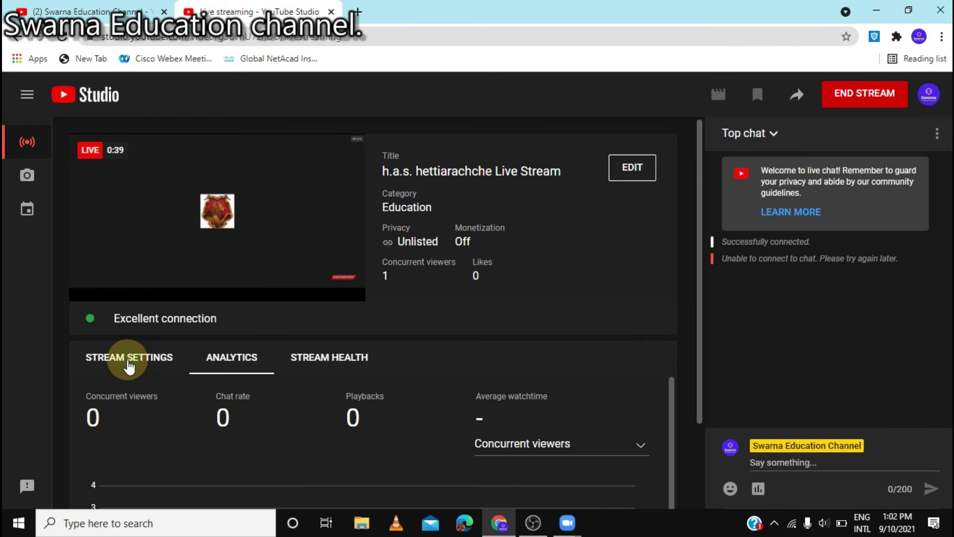
{"action": "left_click", "coordinate": [164, 367]}
{"action": "scroll", "coordinate": [270, 399], "scroll_direction": "down", "scroll_amount": 1}
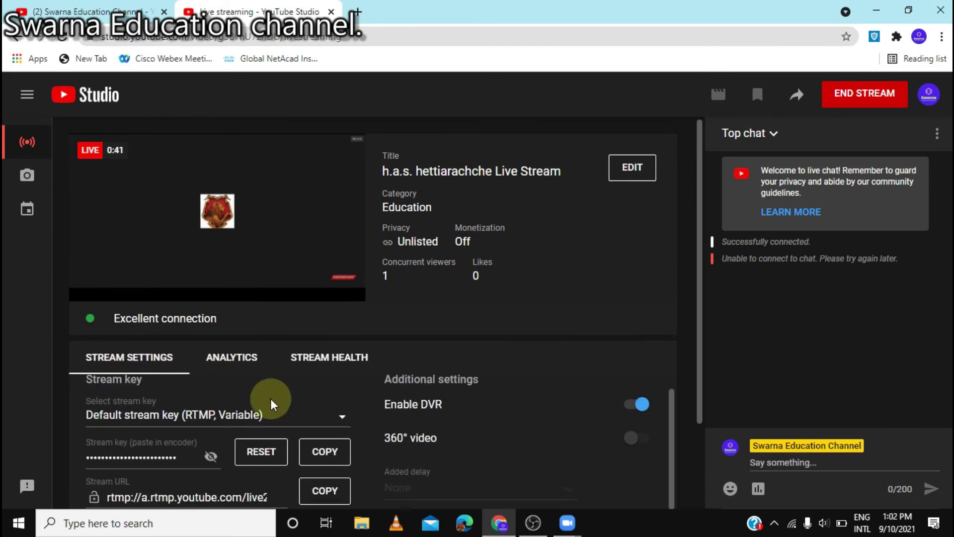
{"action": "scroll", "coordinate": [270, 399], "scroll_direction": "down", "scroll_amount": 2}
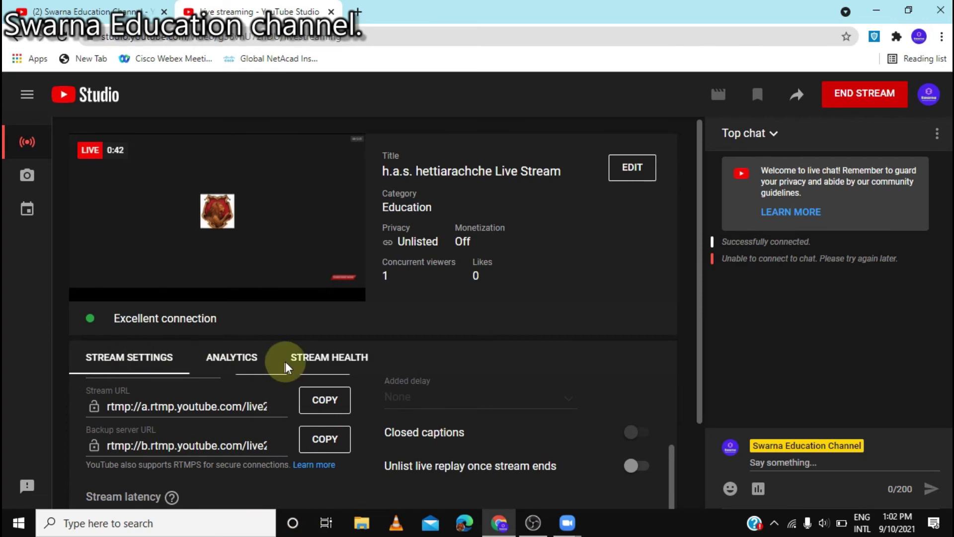
{"action": "scroll", "coordinate": [381, 344], "scroll_direction": "up", "scroll_amount": 2}
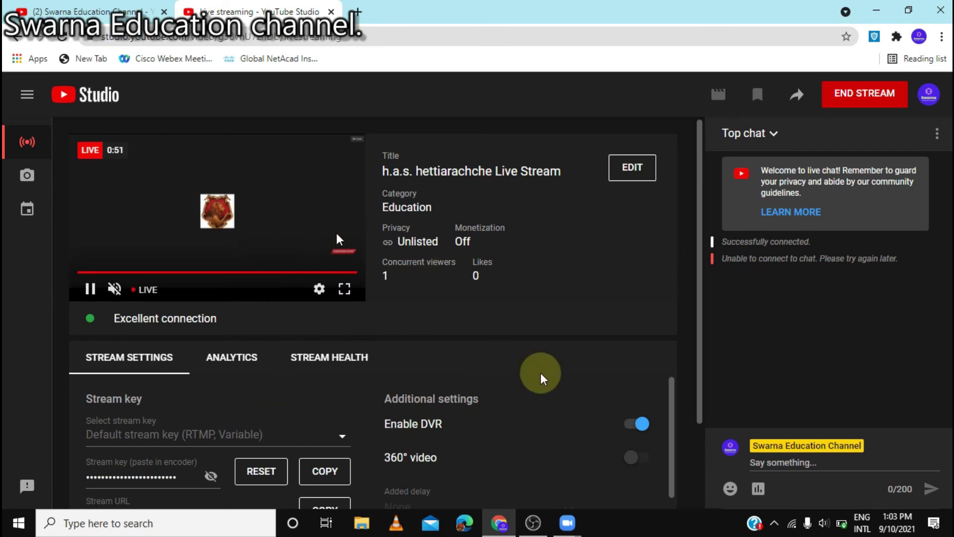
Step: Switch to the Zoom meeting, start the video, and check the captured picture in OBS Studio
{"action": "mouse_move", "coordinate": [564, 526]}
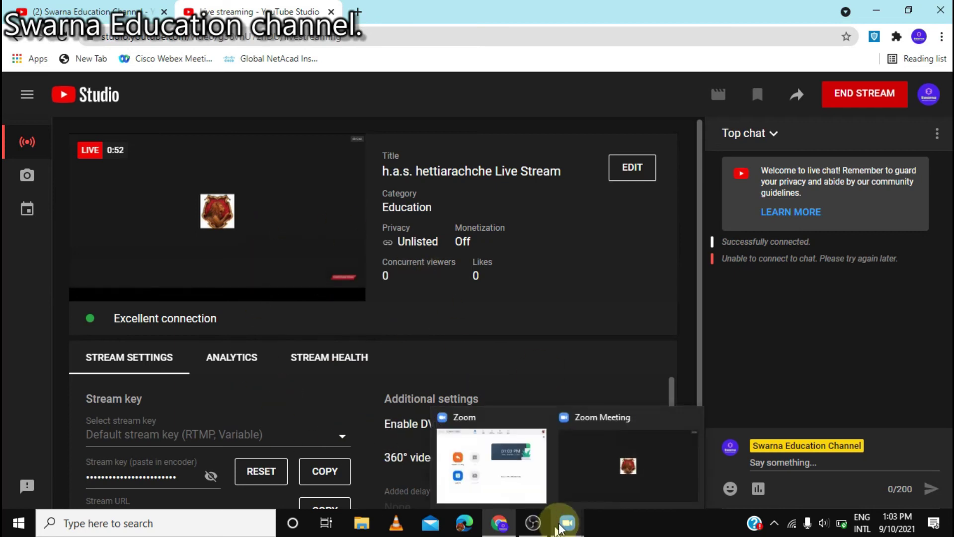
{"action": "left_click", "coordinate": [622, 470]}
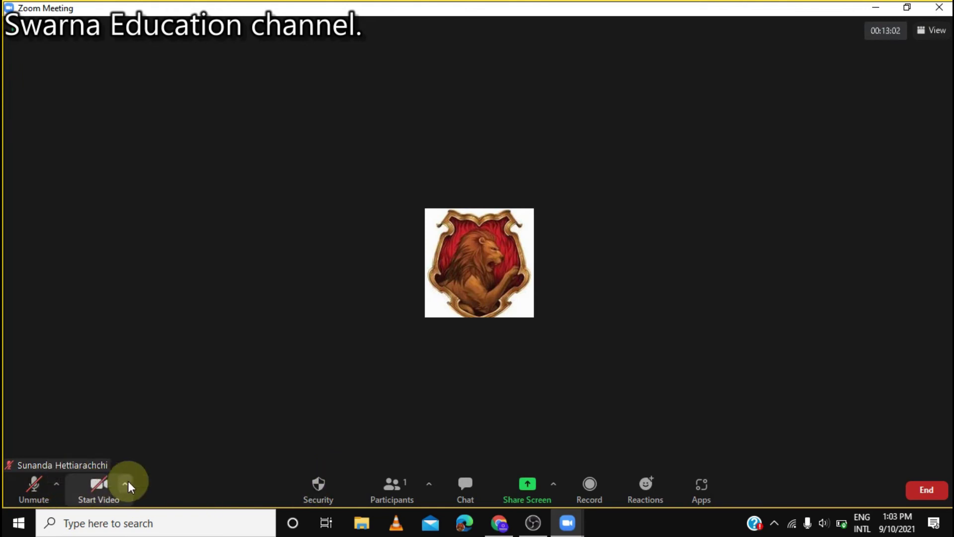
{"action": "left_click", "coordinate": [125, 484]}
{"action": "left_click", "coordinate": [184, 354]}
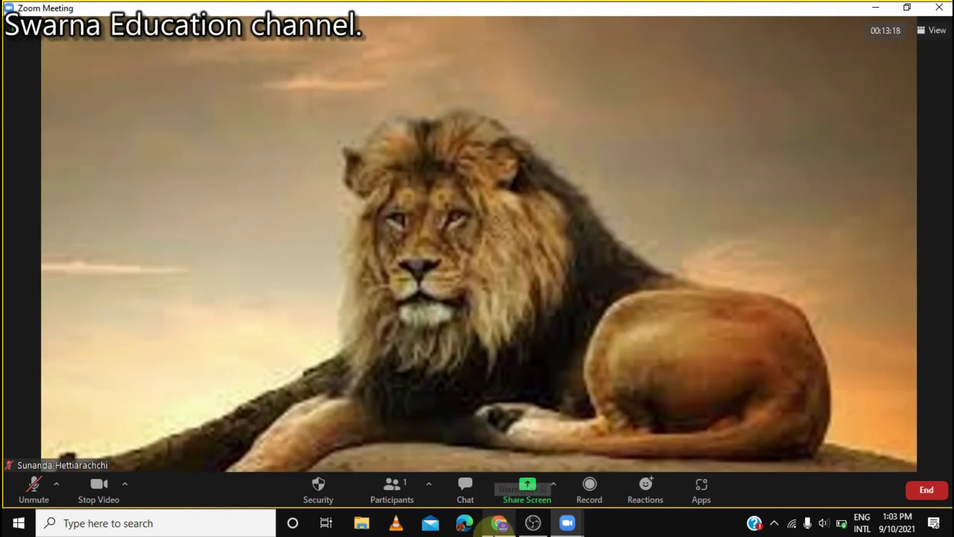
{"action": "left_click", "coordinate": [533, 521]}
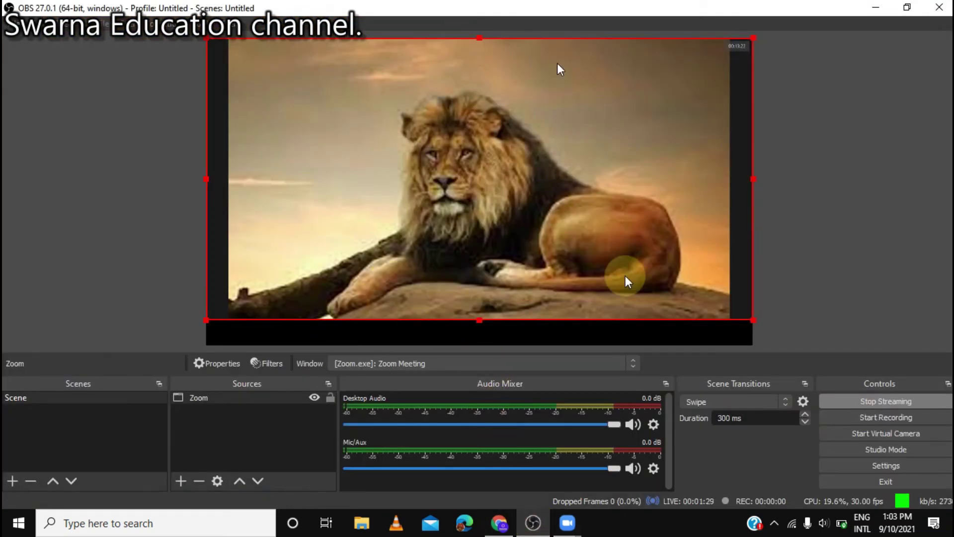
Step: Return to YouTube Studio in Chrome, copy the livestream's video link and close the sharing dialog
{"action": "mouse_move", "coordinate": [489, 522]}
{"action": "left_click", "coordinate": [474, 468]}
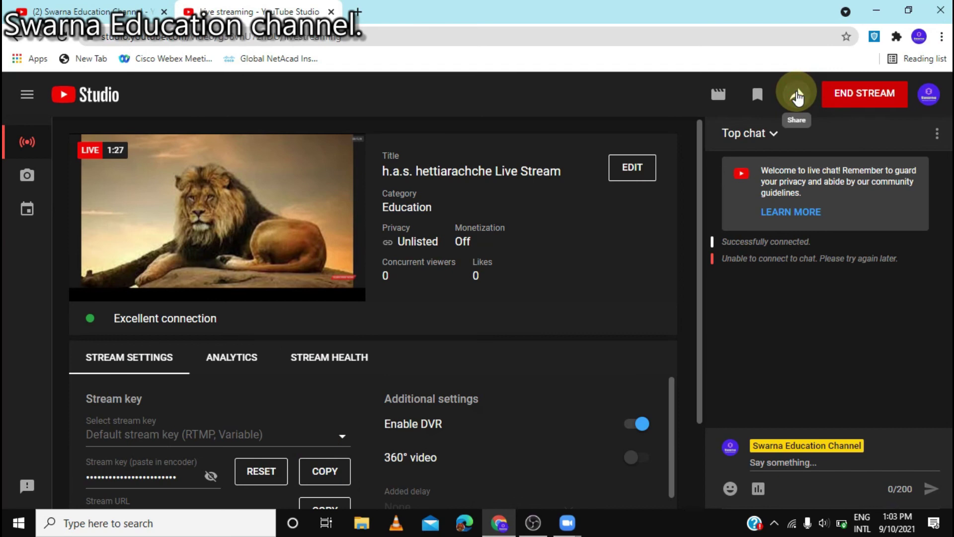
{"action": "left_click", "coordinate": [796, 91]}
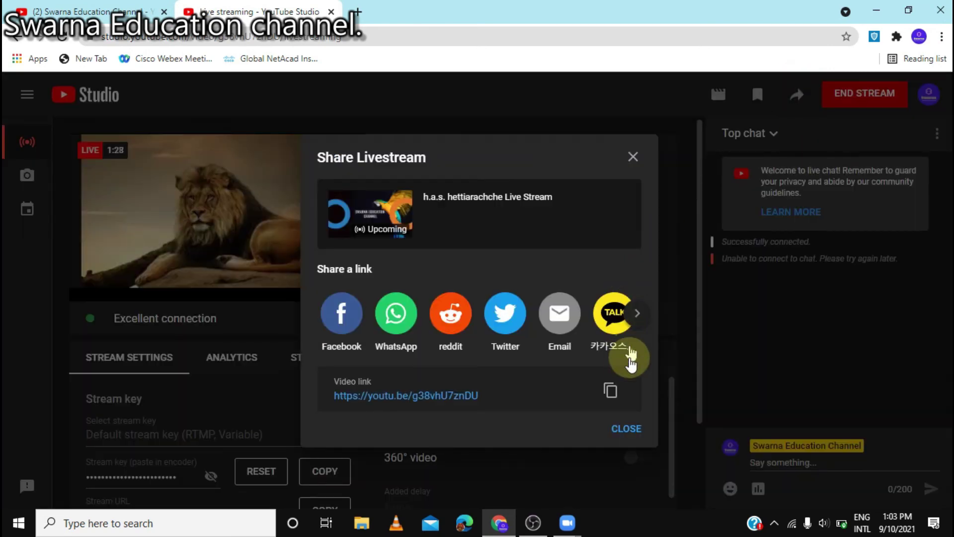
{"action": "left_click", "coordinate": [613, 386]}
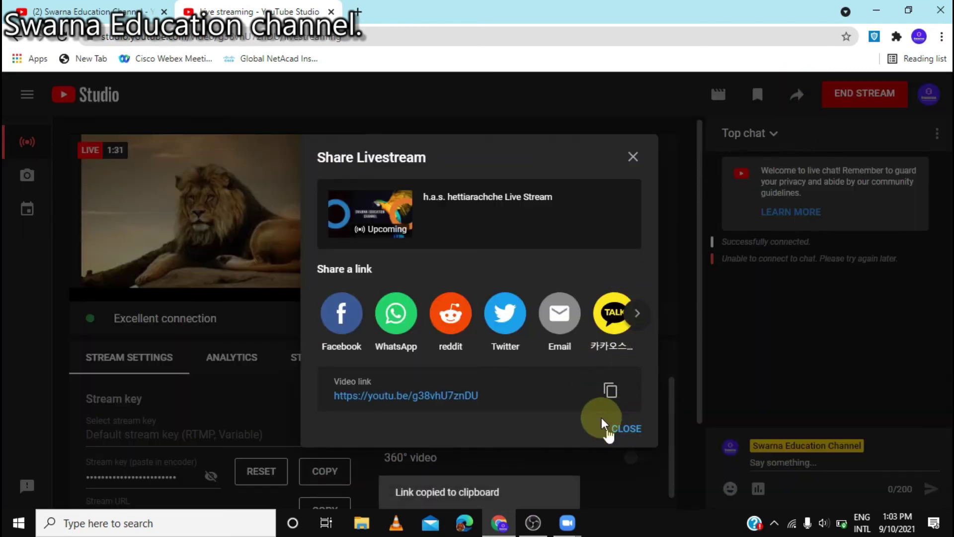
{"action": "left_click", "coordinate": [633, 156]}
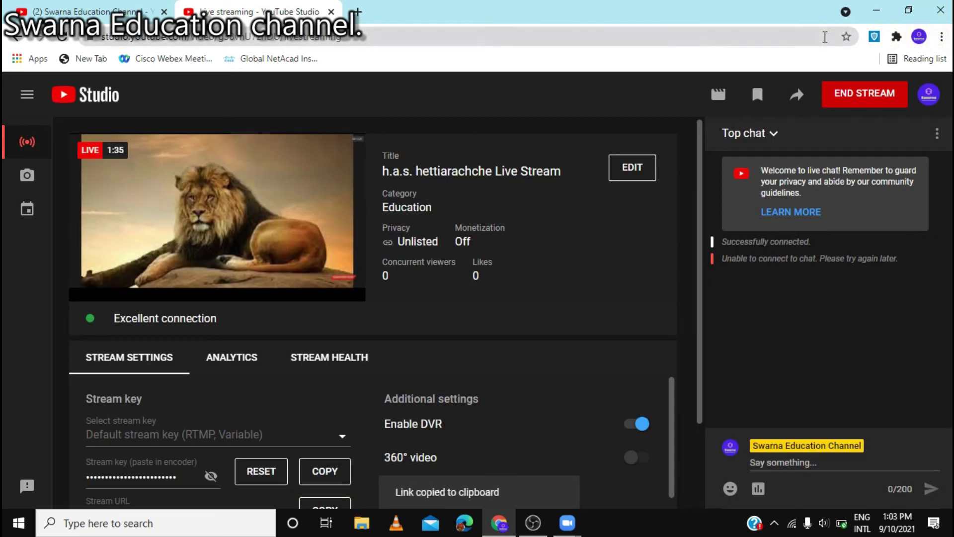
Step: Open a new incognito window and load the copied livestream link in it
{"action": "left_click", "coordinate": [941, 38]}
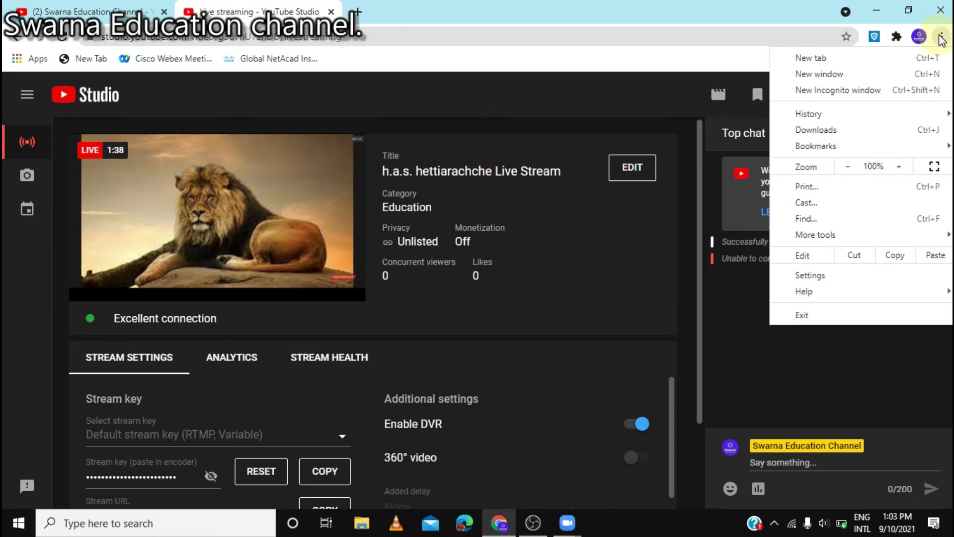
{"action": "left_click", "coordinate": [845, 98]}
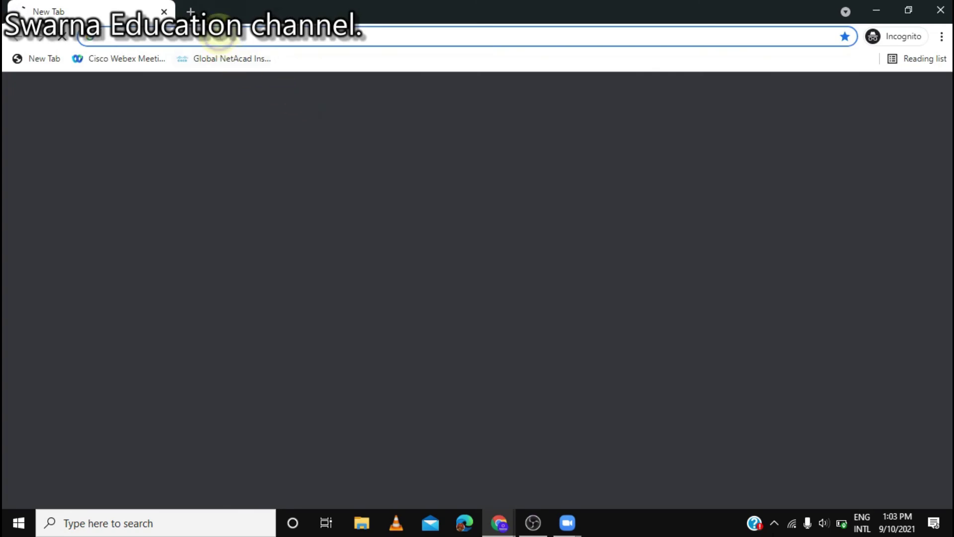
{"action": "right_click", "coordinate": [223, 37]}
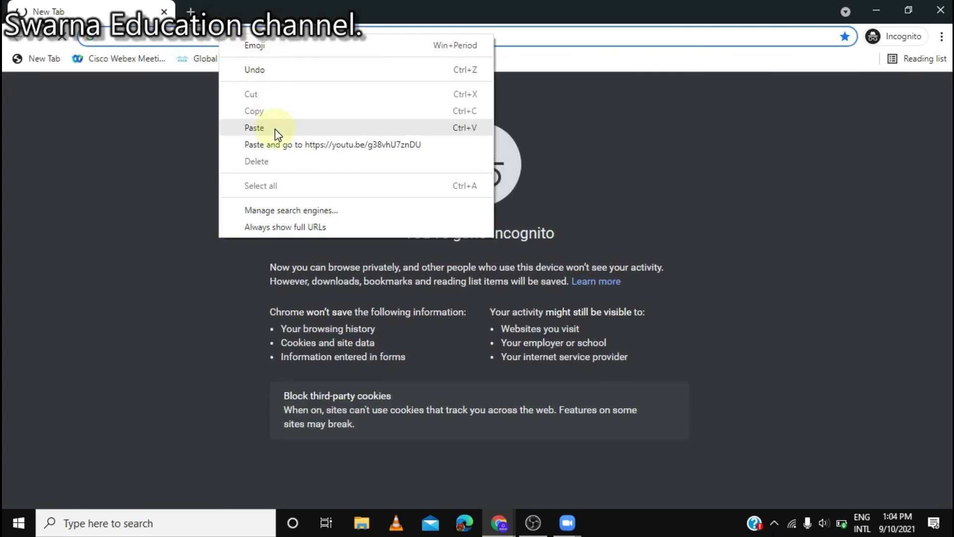
{"action": "left_click", "coordinate": [276, 128]}
{"action": "key", "text": "Return"}
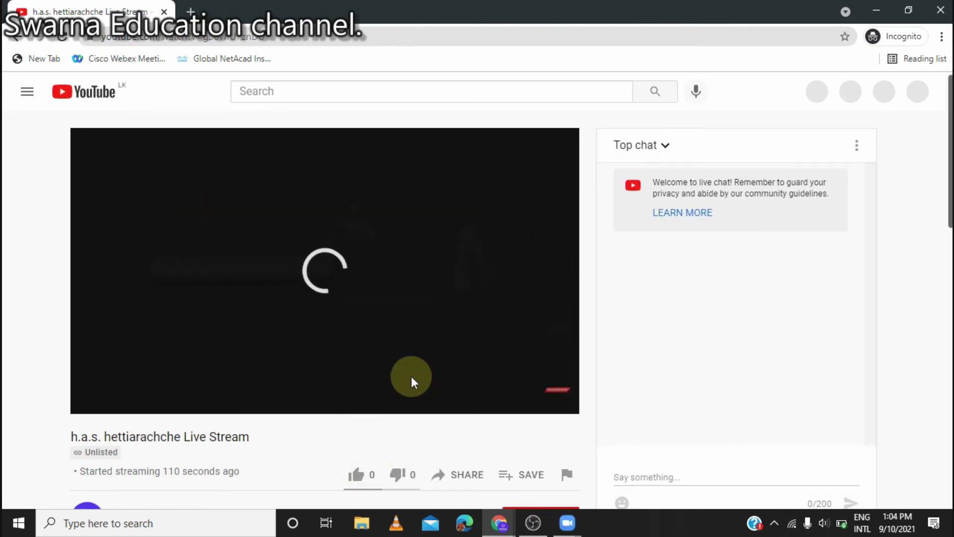
Step: Examine the livestream's public watch page and compare its playback with the OBS Studio preview
{"action": "scroll", "coordinate": [411, 379], "scroll_direction": "down", "scroll_amount": 4}
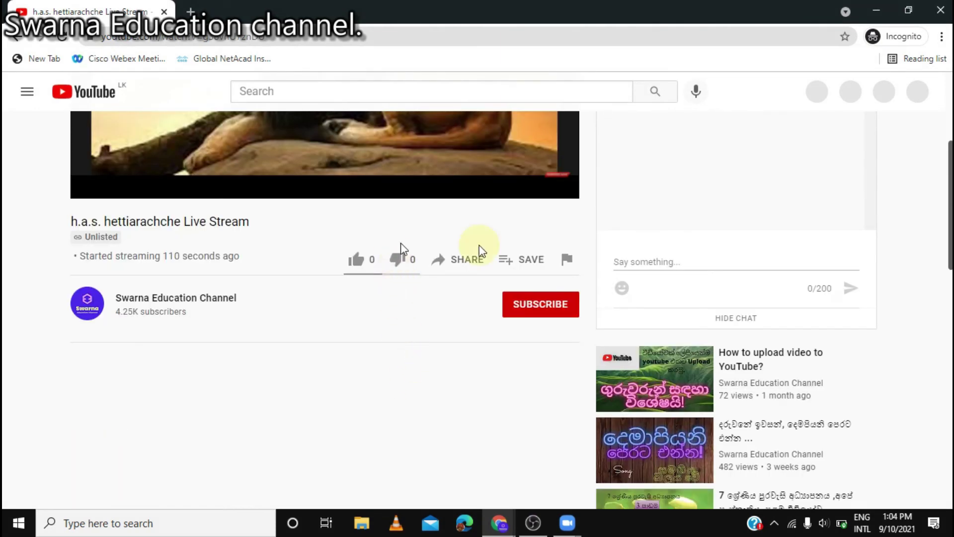
{"action": "scroll", "coordinate": [681, 275], "scroll_direction": "up", "scroll_amount": 4}
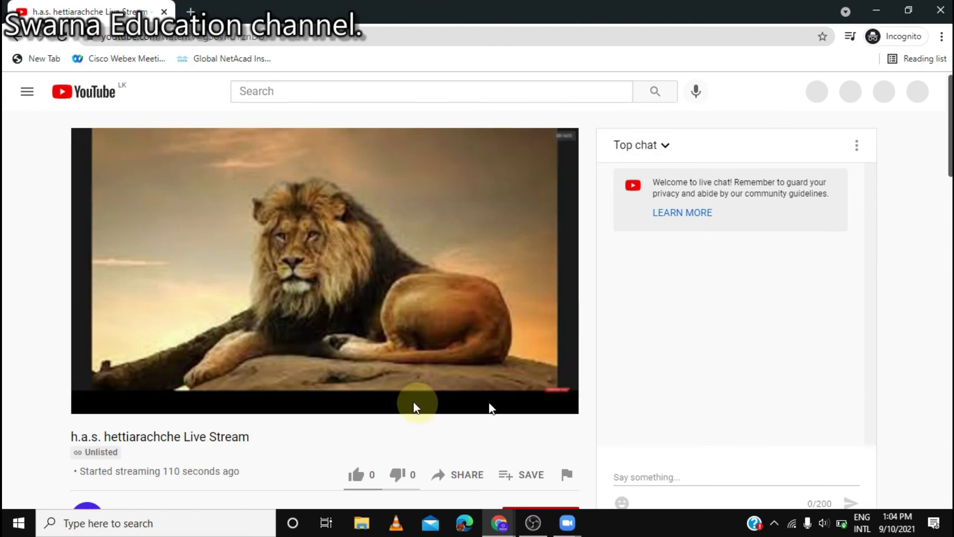
{"action": "mouse_move", "coordinate": [543, 390]}
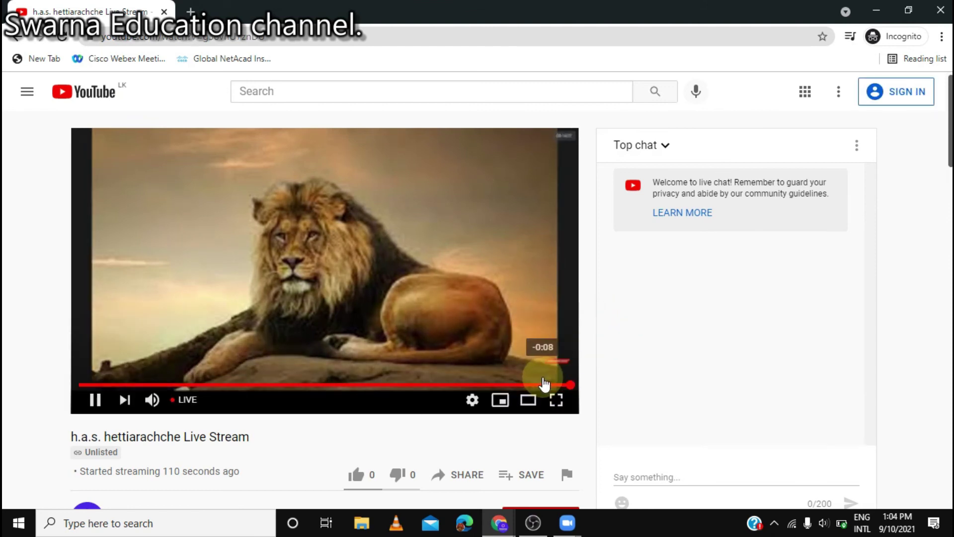
{"action": "left_click", "coordinate": [533, 523]}
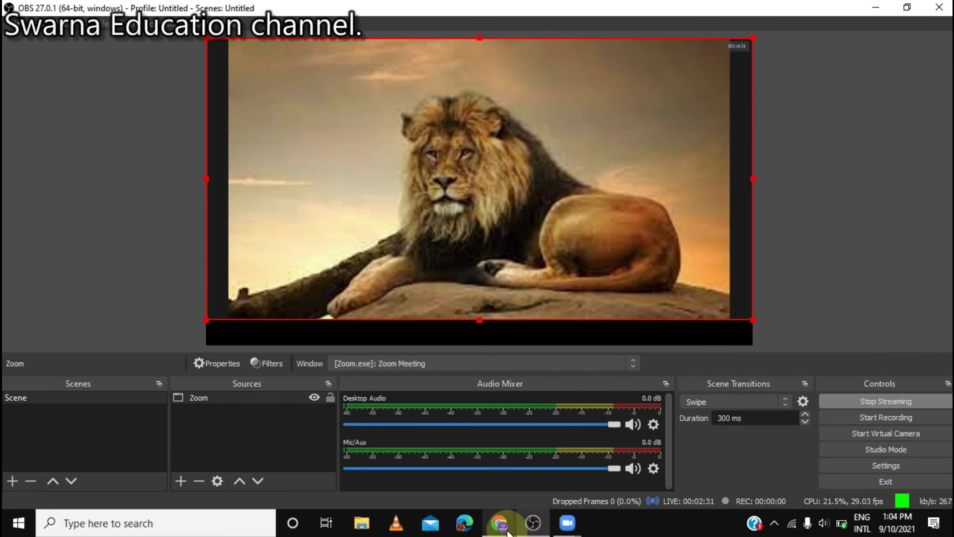
{"action": "mouse_move", "coordinate": [499, 522]}
{"action": "left_click", "coordinate": [549, 460]}
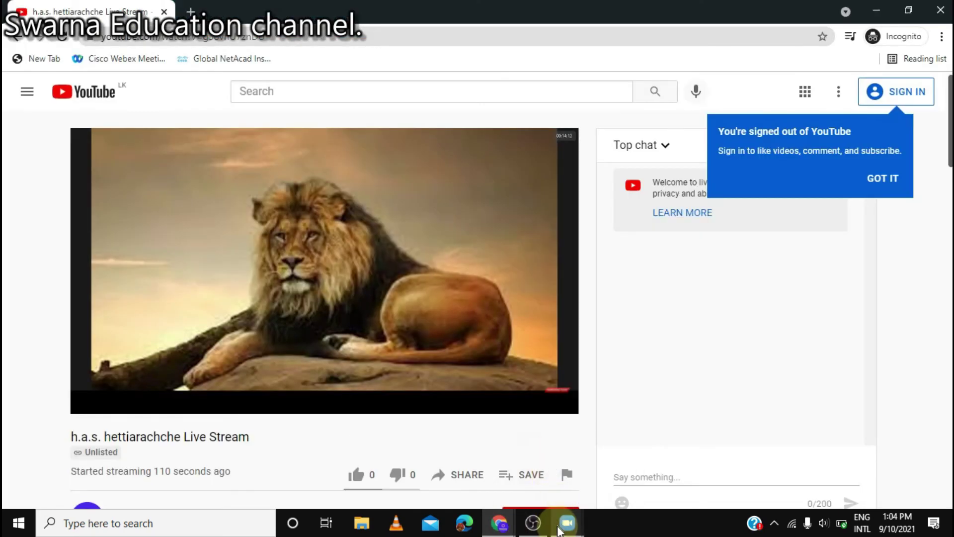
Step: Switch to the Zoom meeting and stop the video
{"action": "mouse_move", "coordinate": [558, 531]}
{"action": "left_click", "coordinate": [612, 454]}
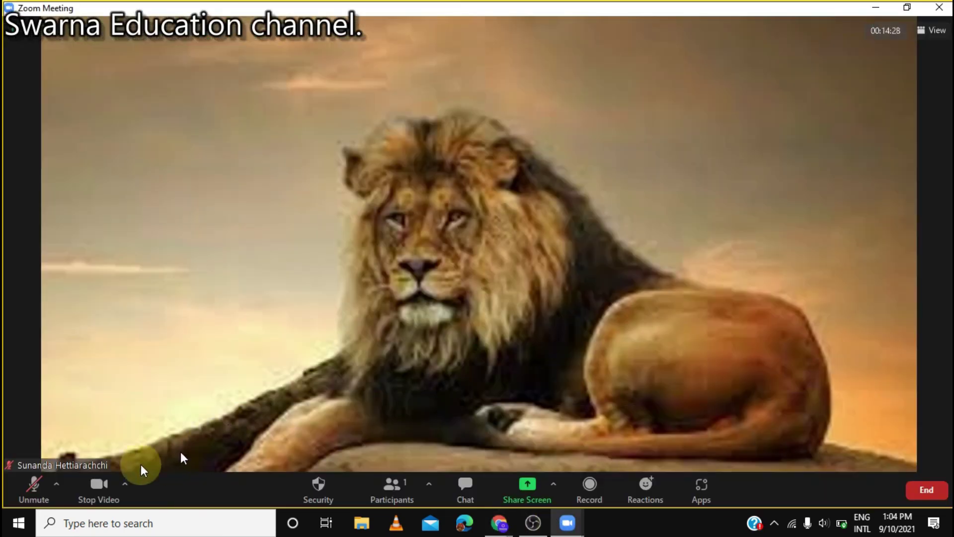
{"action": "left_click", "coordinate": [88, 491]}
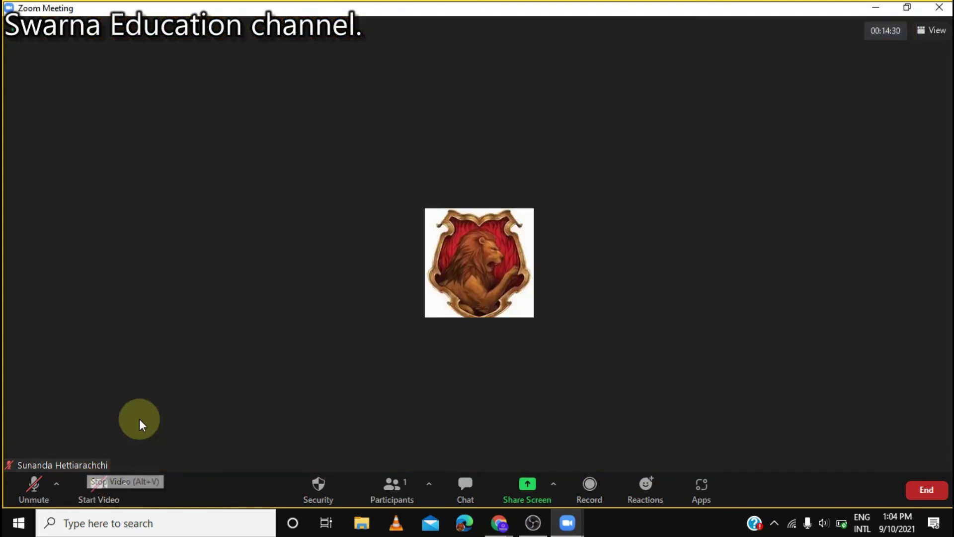
Step: Return to YouTube Studio, examine the stream health messages about the live stream, and go back to the stream settings
{"action": "mouse_move", "coordinate": [499, 521]}
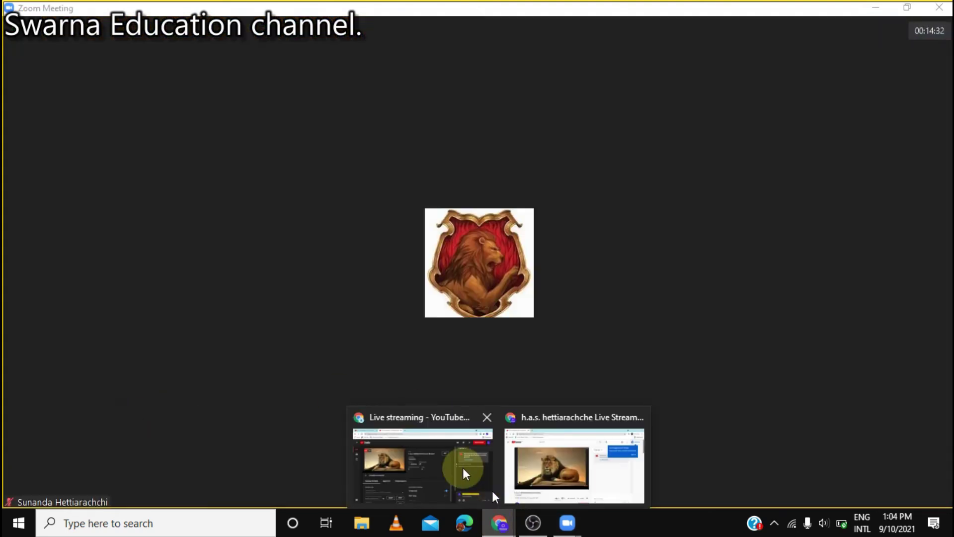
{"action": "left_click", "coordinate": [458, 467]}
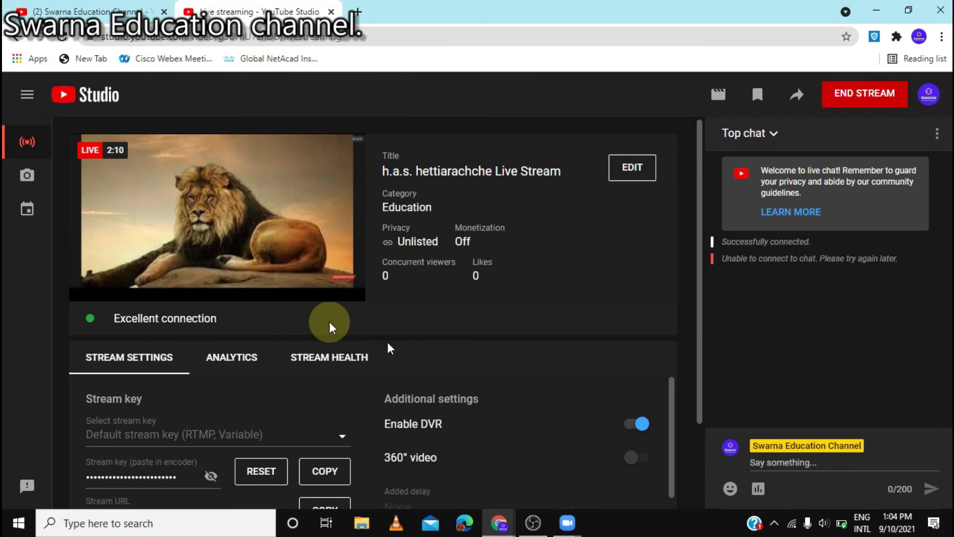
{"action": "left_click", "coordinate": [259, 328]}
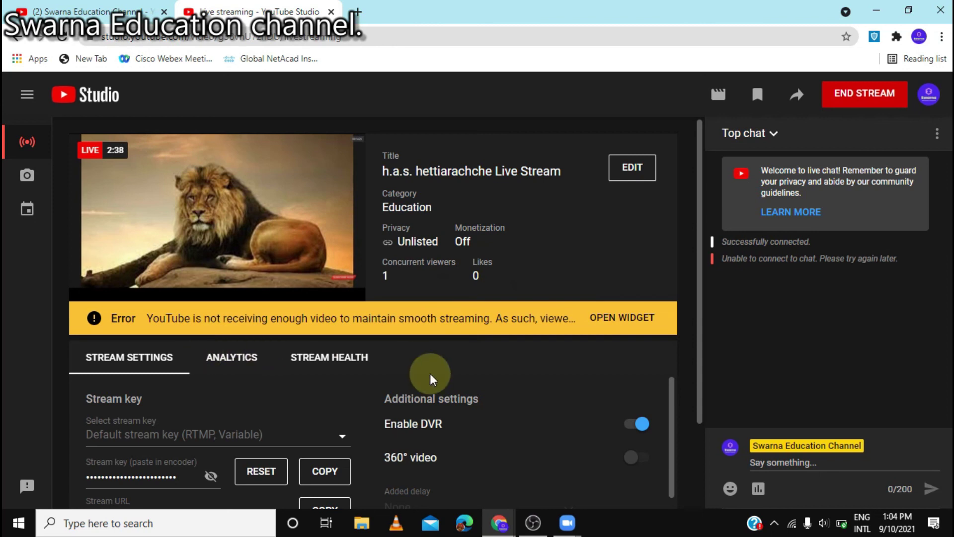
{"action": "left_click", "coordinate": [645, 321]}
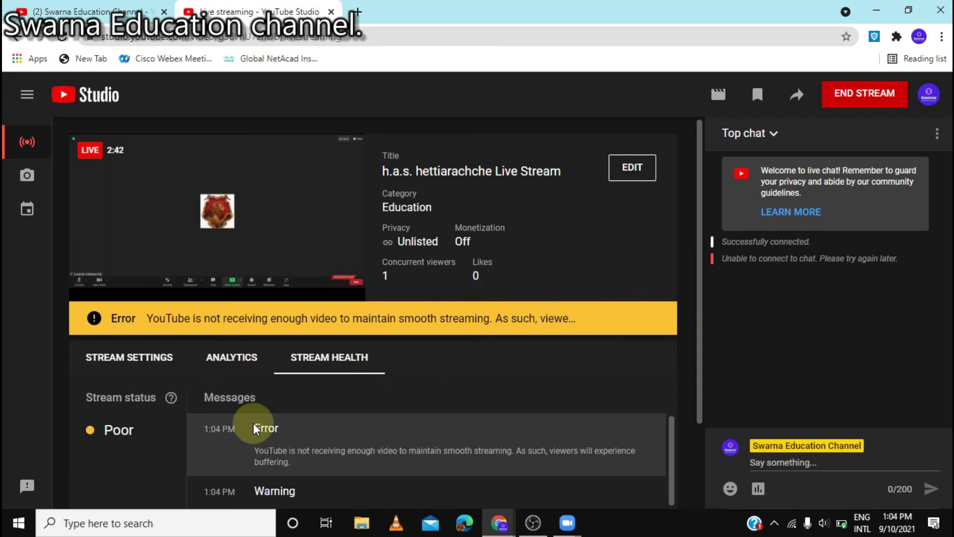
{"action": "scroll", "coordinate": [254, 428], "scroll_direction": "down", "scroll_amount": 3}
{"action": "left_click", "coordinate": [112, 370]}
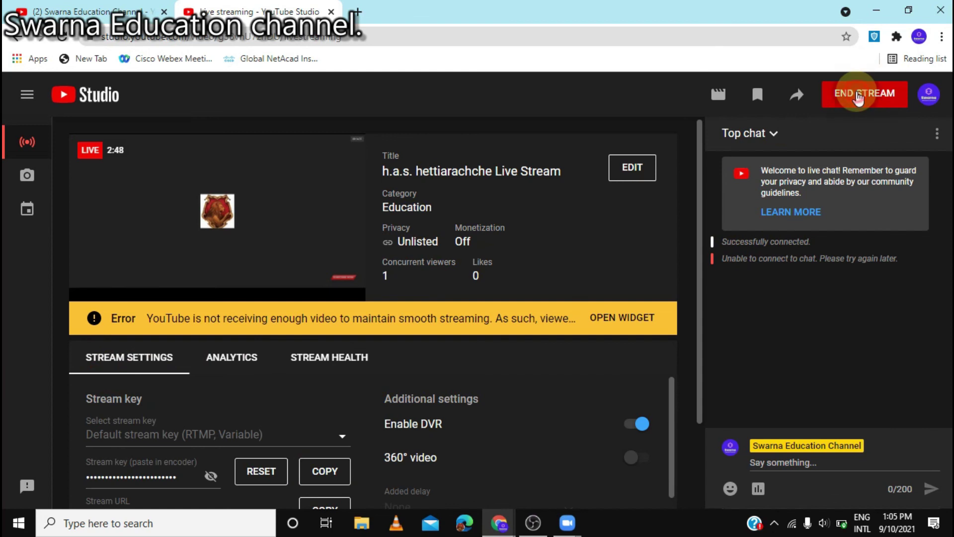
Step: End the YouTube live stream and dismiss the finished-stream summary
{"action": "left_click", "coordinate": [861, 94]}
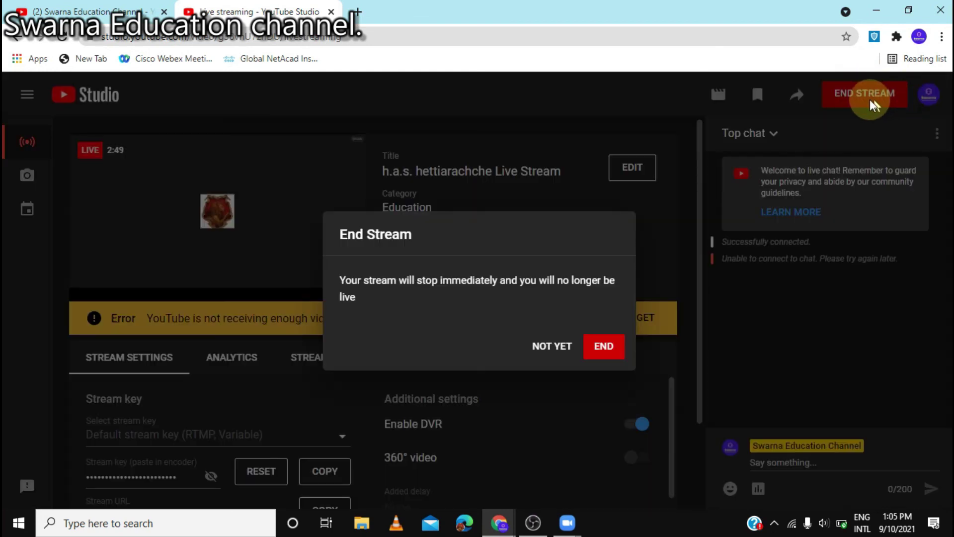
{"action": "left_click", "coordinate": [607, 351]}
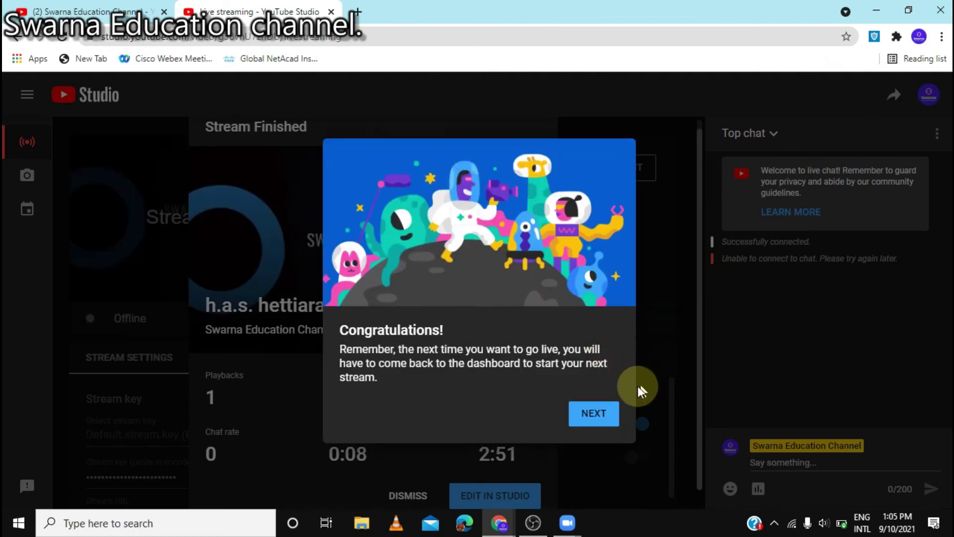
{"action": "left_click", "coordinate": [596, 418]}
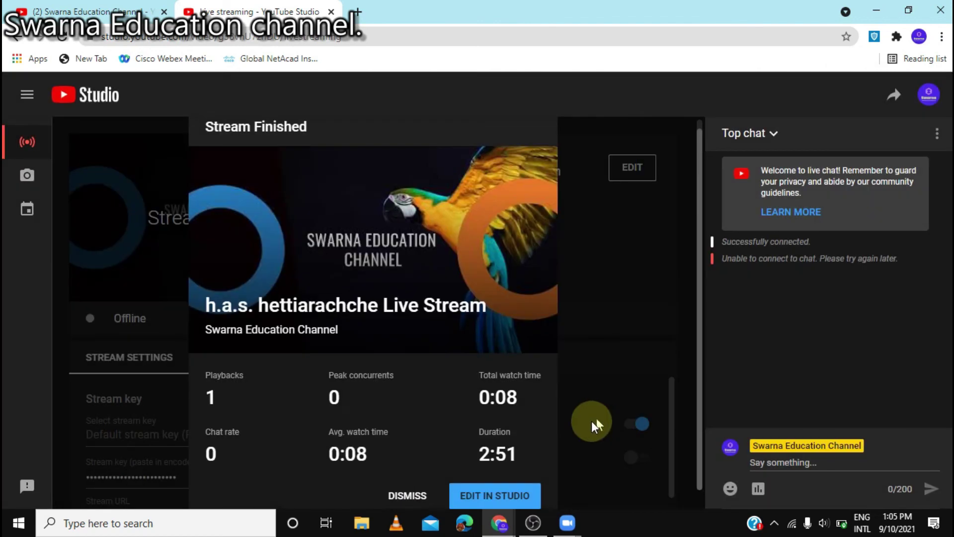
{"action": "scroll", "coordinate": [518, 460], "scroll_direction": "down", "scroll_amount": 1}
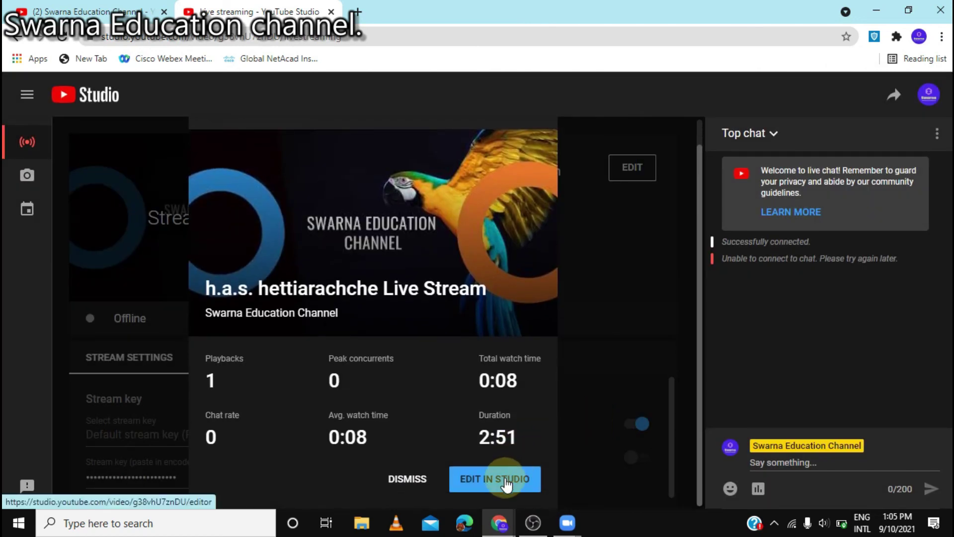
{"action": "left_click", "coordinate": [419, 480]}
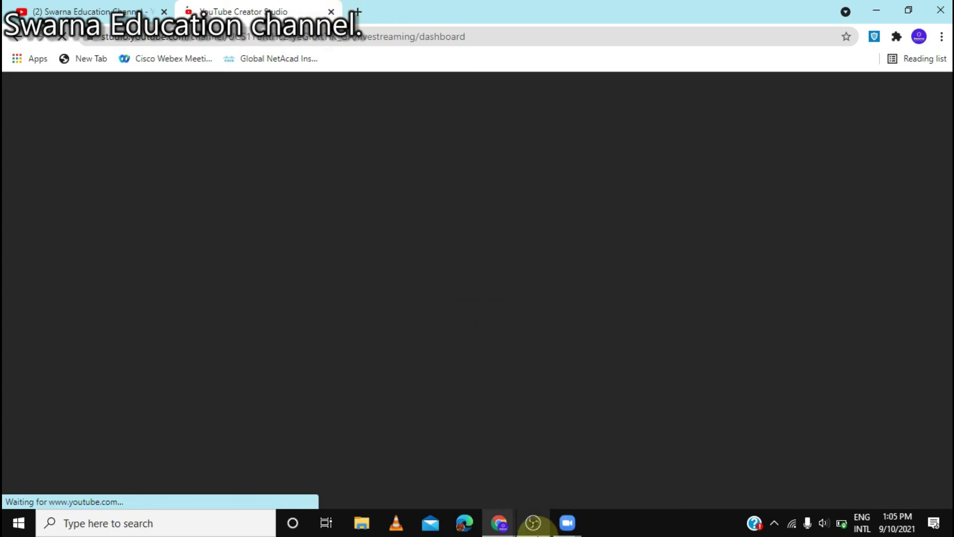
Step: Stop streaming in OBS Studio and end the Zoom meeting for all participants
{"action": "left_click", "coordinate": [534, 523]}
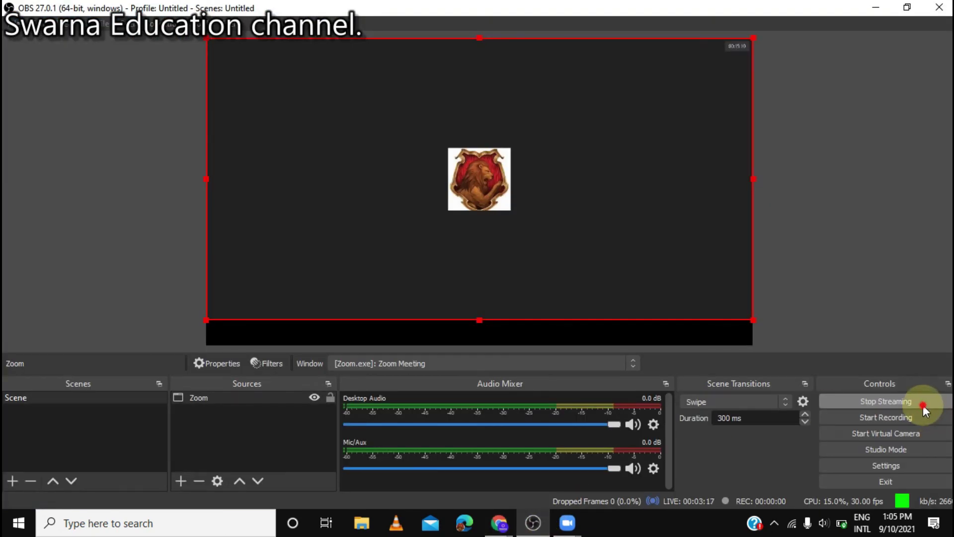
{"action": "left_click", "coordinate": [828, 402]}
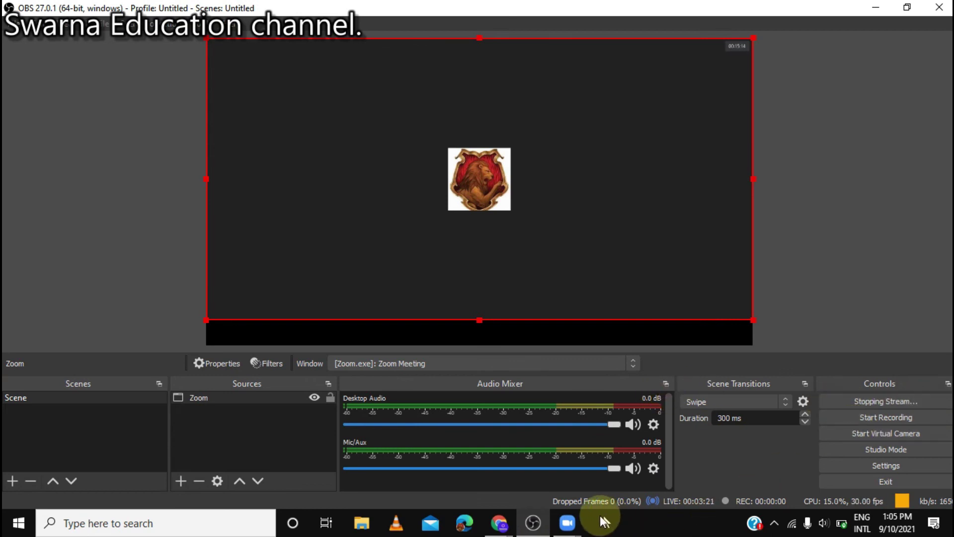
{"action": "mouse_move", "coordinate": [586, 526]}
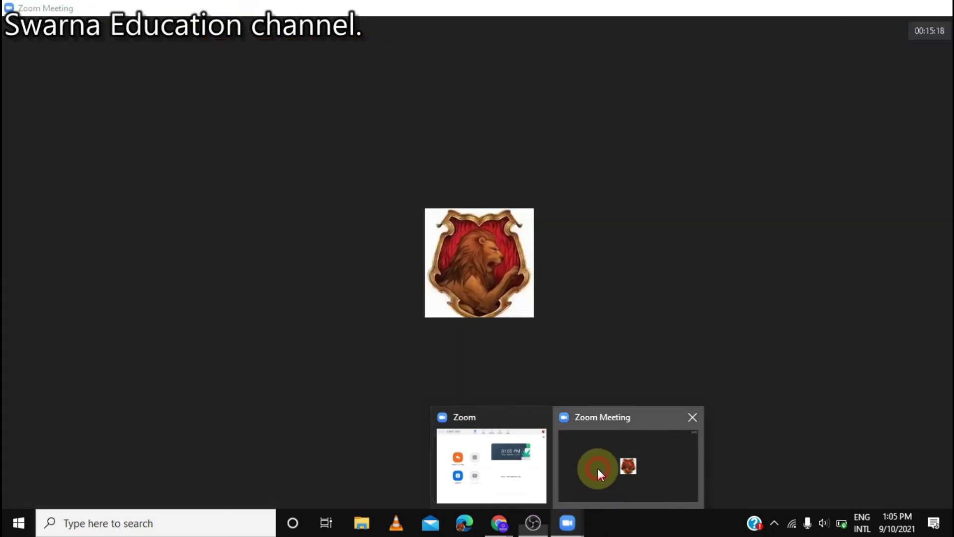
{"action": "left_click", "coordinate": [598, 468]}
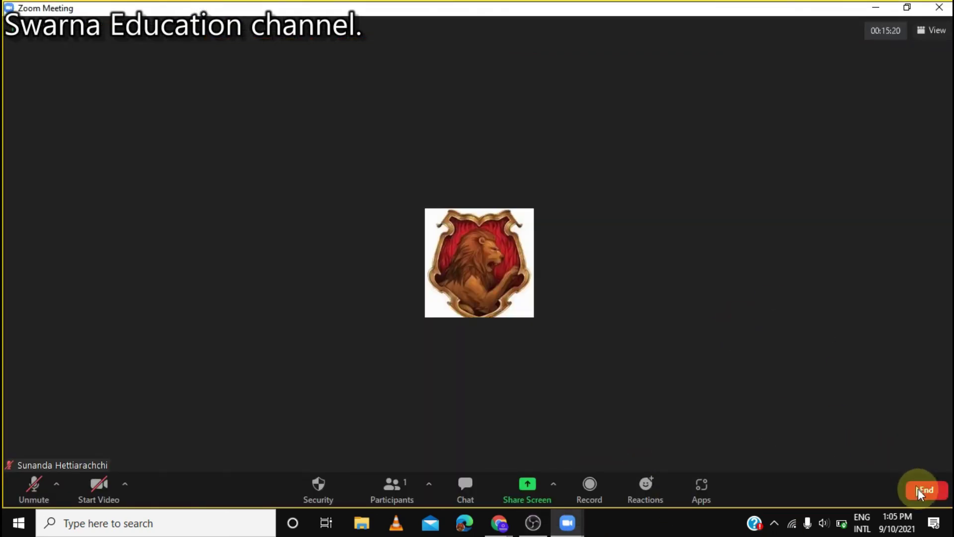
{"action": "left_click", "coordinate": [911, 470]}
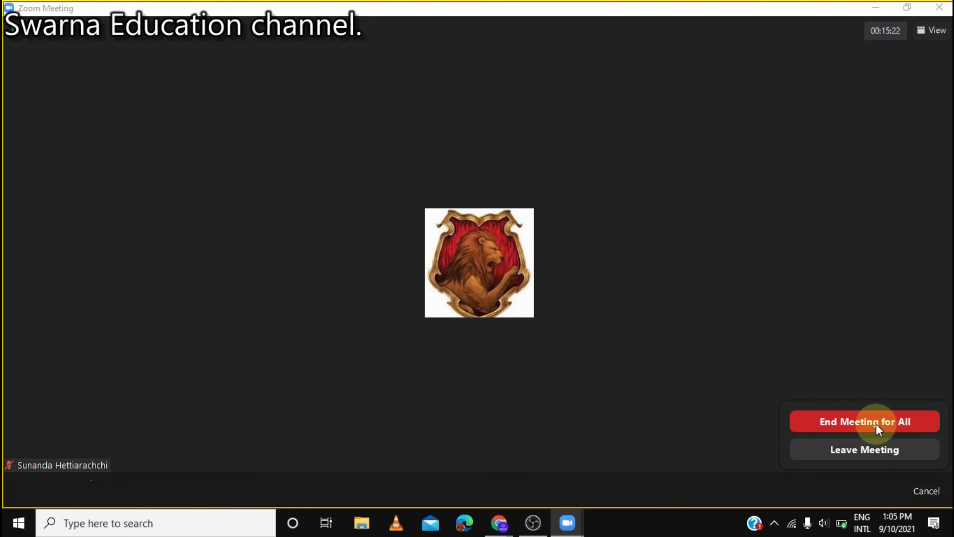
{"action": "left_click", "coordinate": [876, 423]}
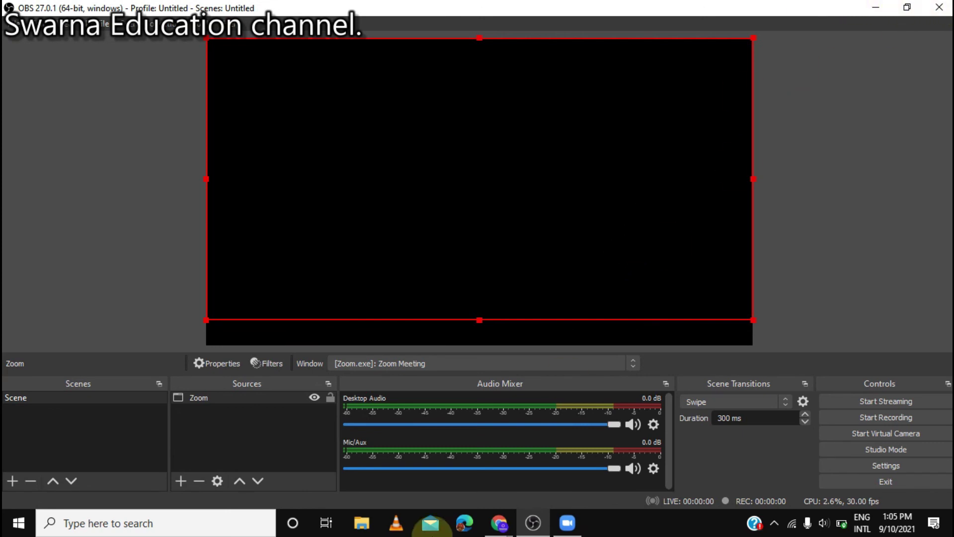
Step: Check the ended live stream in the incognito viewer window and bring up the Zoom home window
{"action": "mouse_move", "coordinate": [498, 525]}
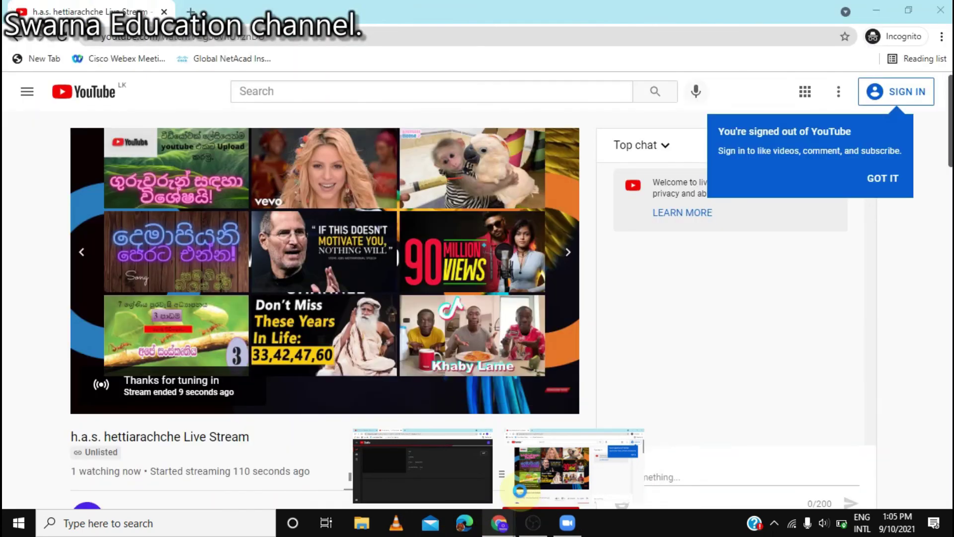
{"action": "left_click", "coordinate": [523, 490]}
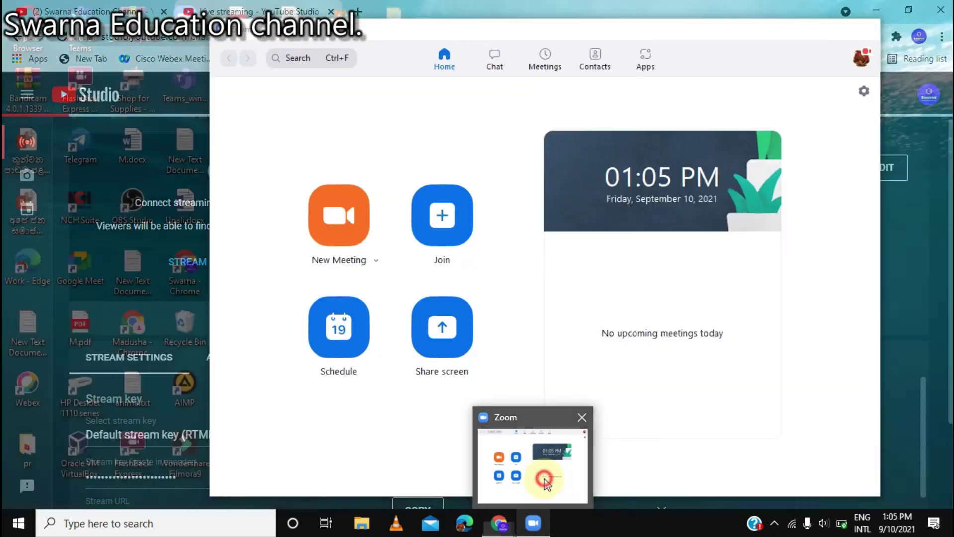
{"action": "left_click", "coordinate": [532, 479]}
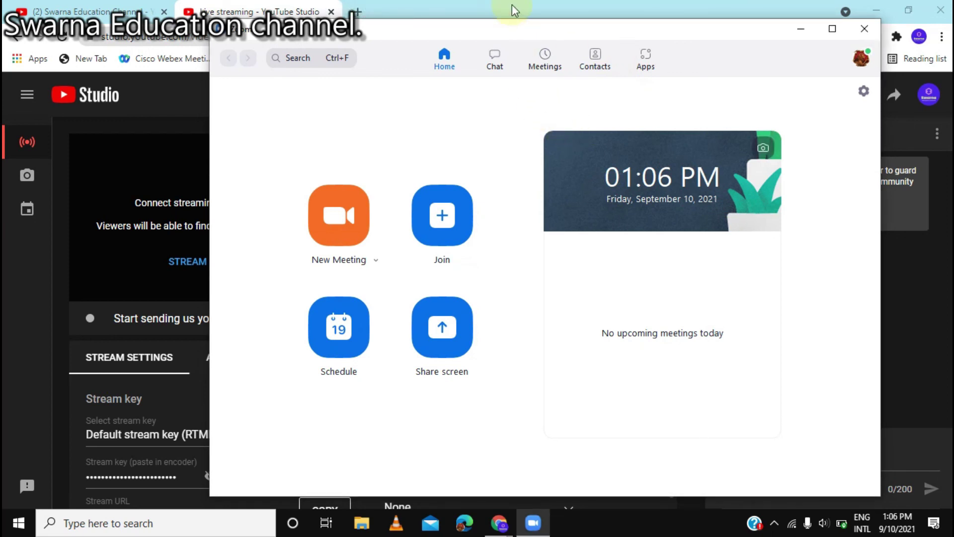
{"action": "mouse_move", "coordinate": [547, 5]}
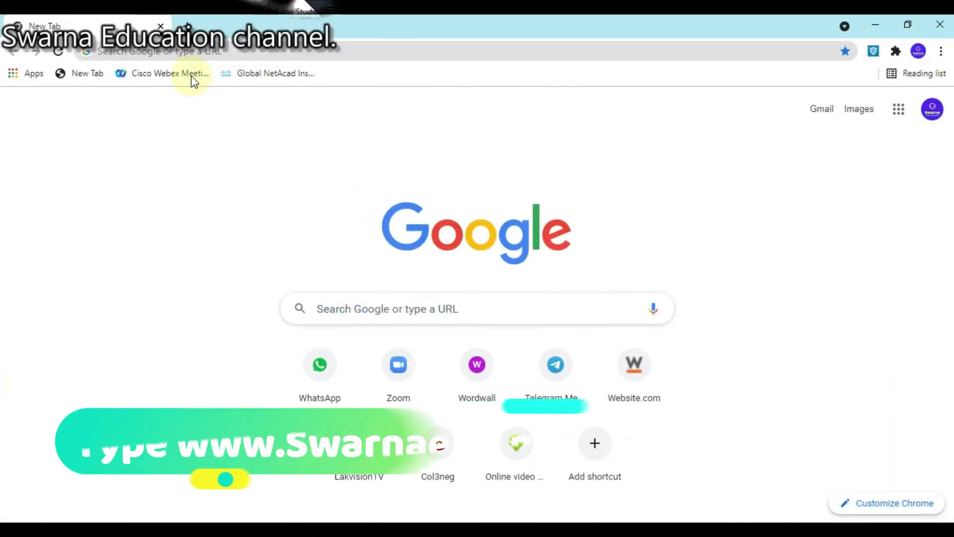
{"action": "left_click", "coordinate": [175, 48]}
{"action": "type", "text": "www.swarn"}
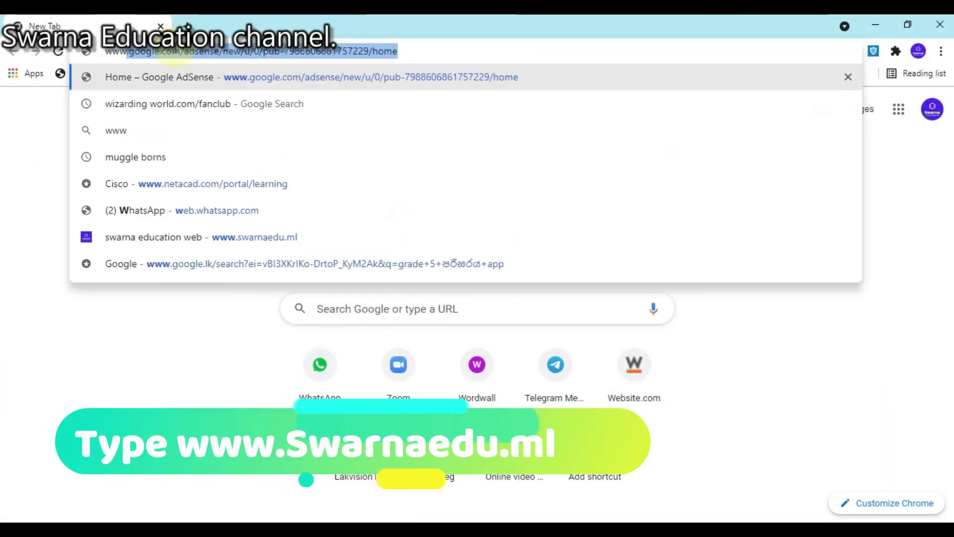
{"action": "type", "text": "aedu.m"}
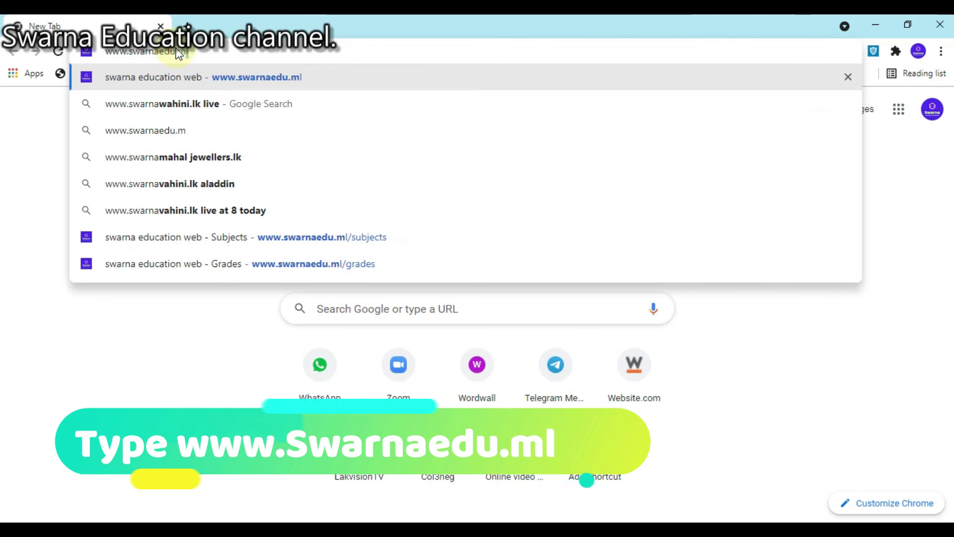
{"action": "key", "text": "Return"}
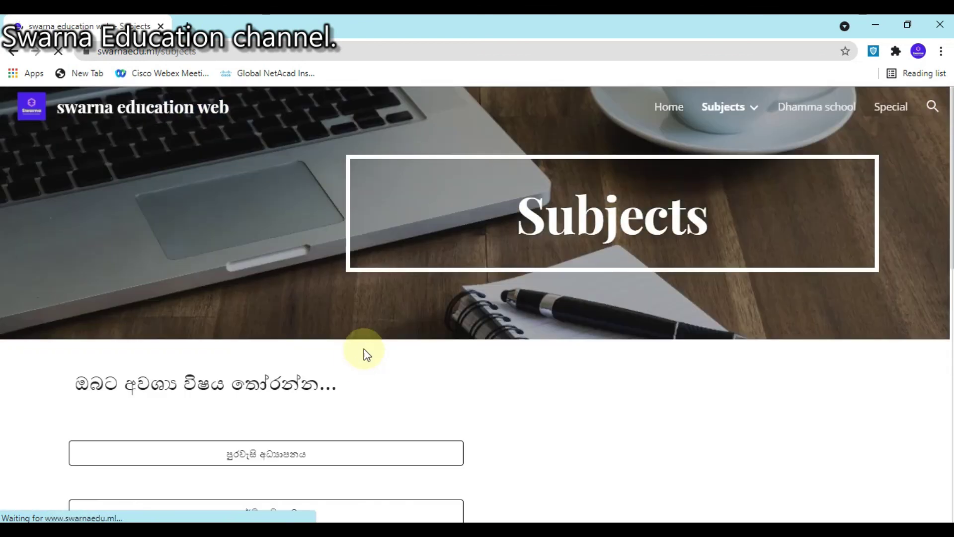
Step: Open the civic education subject (පුරවැසි අධ්‍යාපනය) from the subject list and look over its grades
{"action": "scroll", "coordinate": [362, 356], "scroll_direction": "down", "scroll_amount": 4}
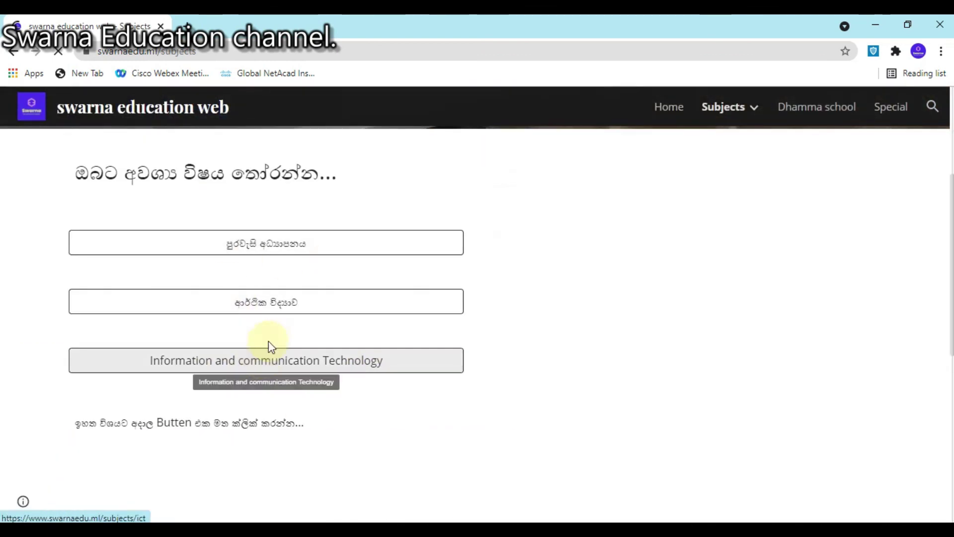
{"action": "left_click", "coordinate": [297, 252]}
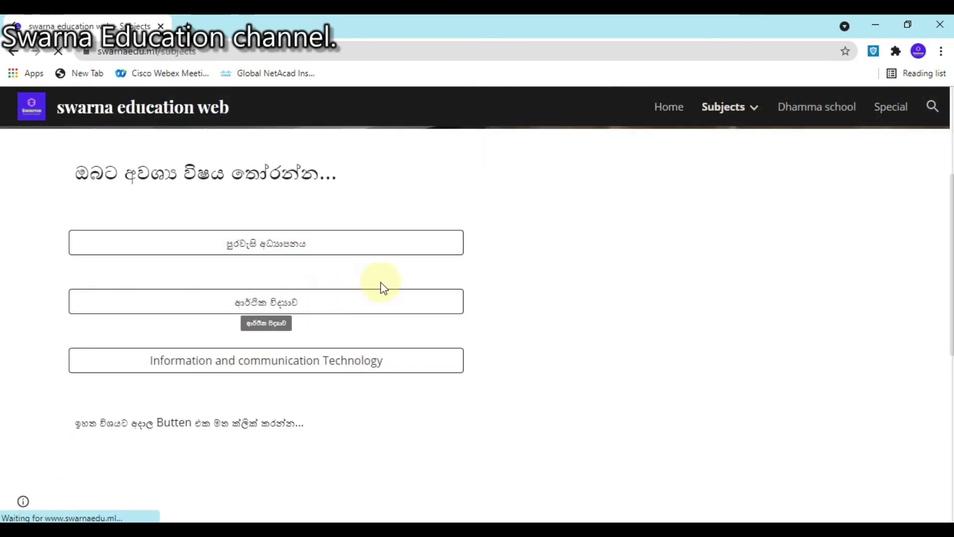
{"action": "scroll", "coordinate": [372, 390], "scroll_direction": "down", "scroll_amount": 5}
{"action": "scroll", "coordinate": [368, 392], "scroll_direction": "up", "scroll_amount": 5}
{"action": "scroll", "coordinate": [247, 365], "scroll_direction": "down", "scroll_amount": 1}
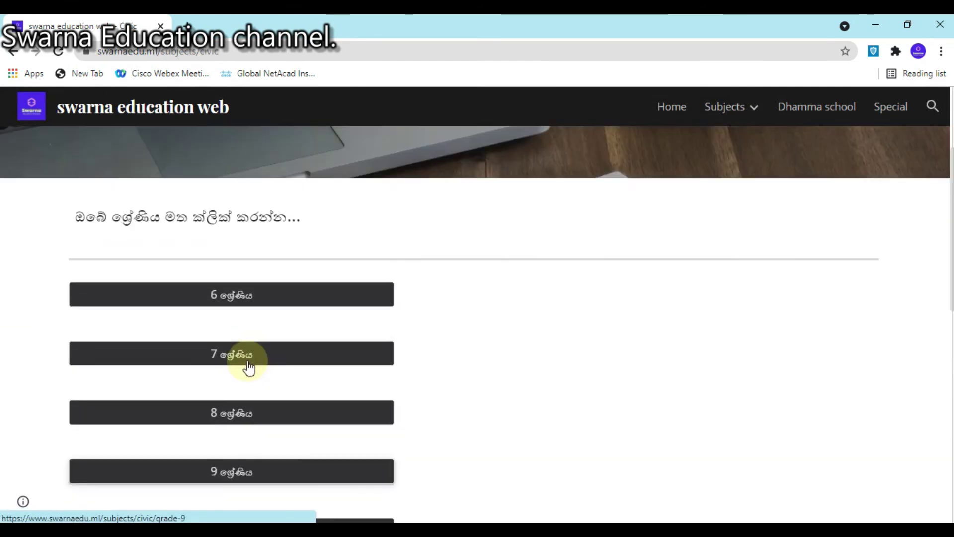
Step: Open the Grade 8 page of the civic education subject and look through its lesson videos
{"action": "scroll", "coordinate": [247, 372], "scroll_direction": "up", "scroll_amount": 1}
{"action": "left_click", "coordinate": [247, 435]}
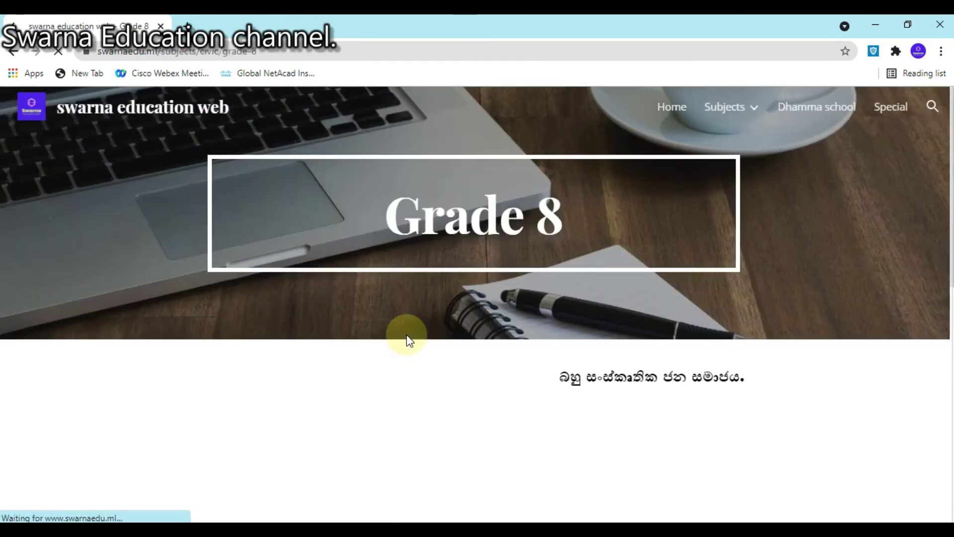
{"action": "scroll", "coordinate": [533, 418], "scroll_direction": "down", "scroll_amount": 5}
{"action": "scroll", "coordinate": [534, 417], "scroll_direction": "down", "scroll_amount": 5}
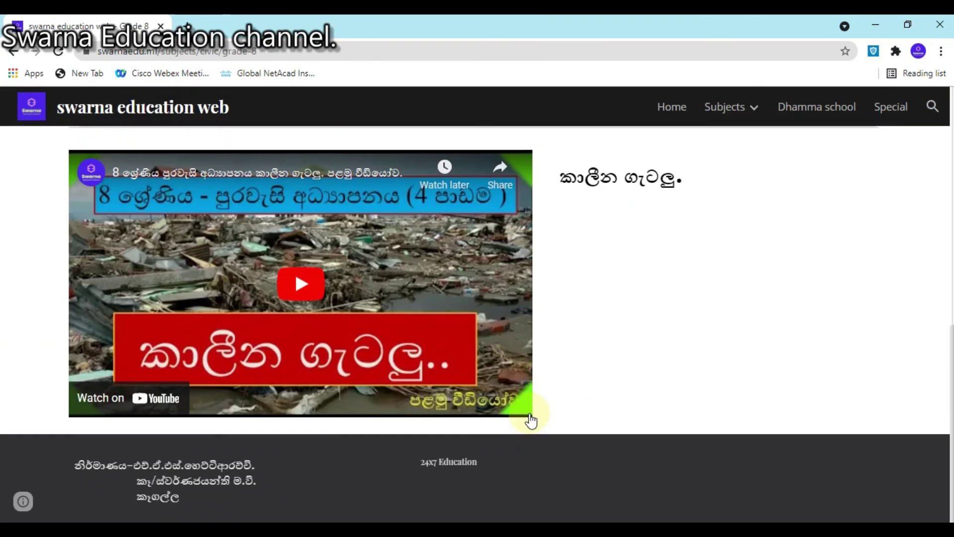